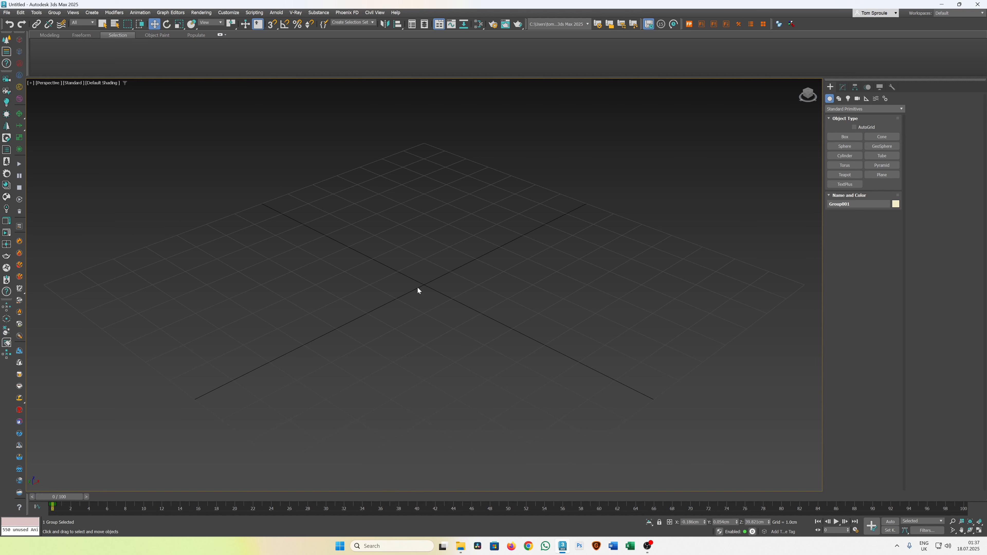
Locate the untextured armchair in the scene and select its group.
{"action": "left_click", "coordinate": [423, 288]}
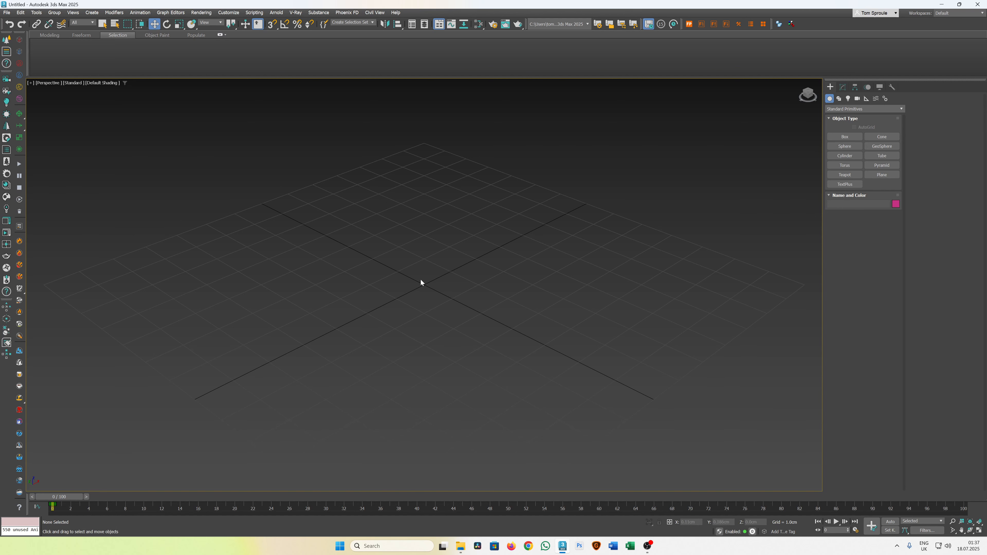
{"action": "key", "text": "z"}
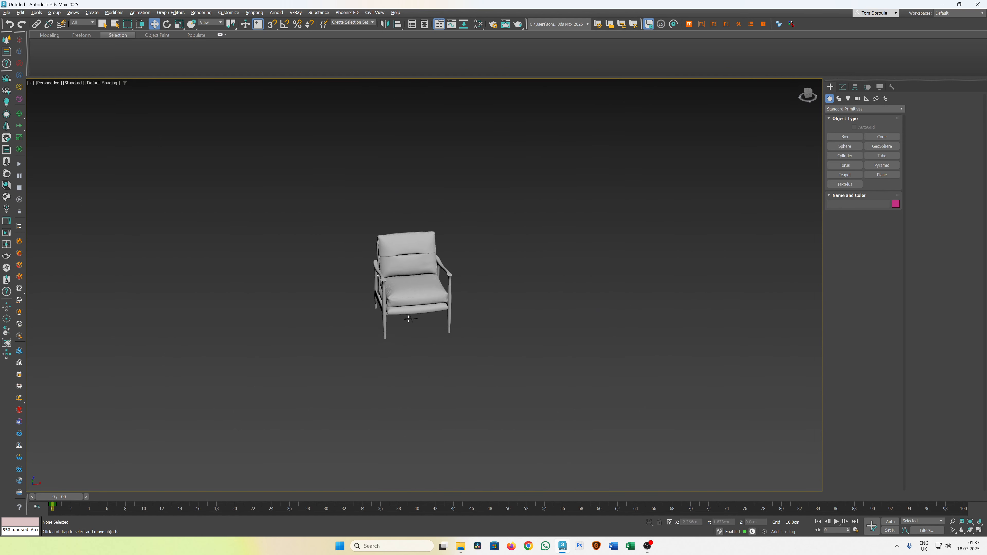
{"action": "scroll", "coordinate": [408, 319], "scroll_direction": "up", "scroll_amount": 8}
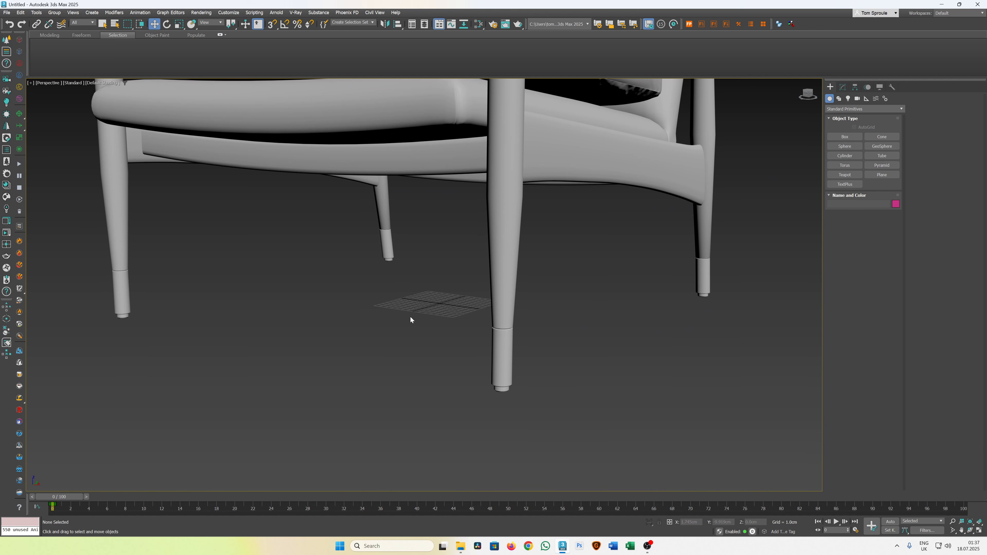
{"action": "scroll", "coordinate": [413, 313], "scroll_direction": "down", "scroll_amount": 8}
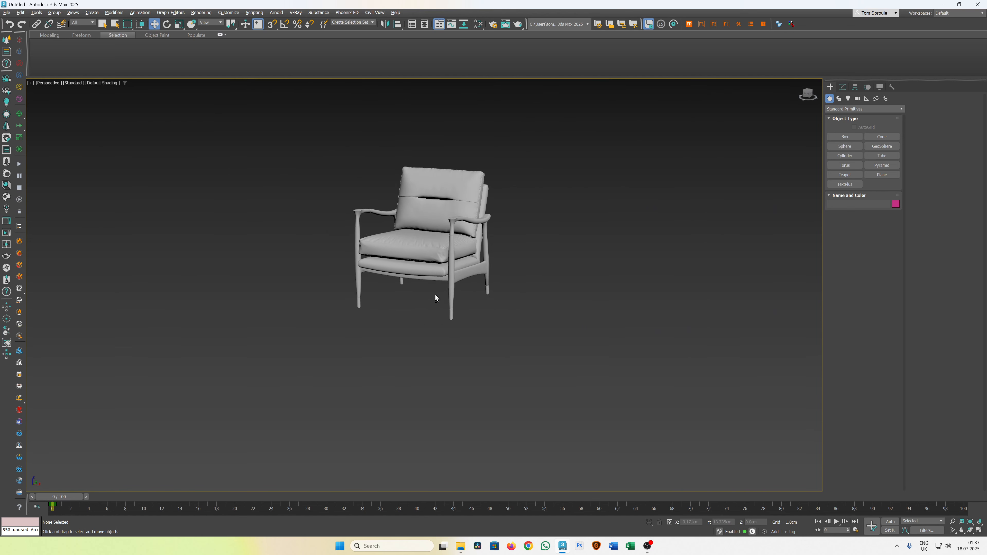
{"action": "left_click", "coordinate": [450, 255]}
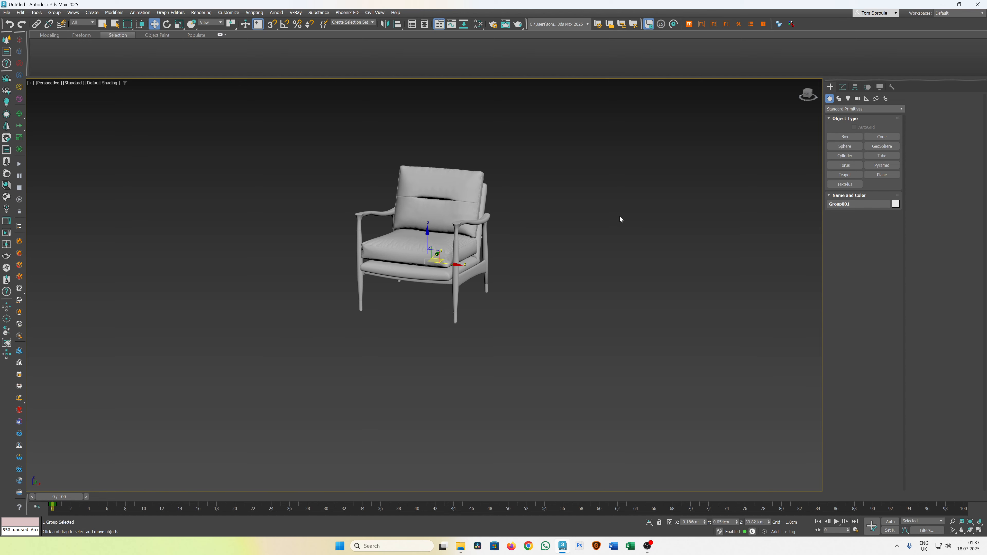
Repath the three missing soho texture maps to the soho house theodore folder, using its path copied from File Explorer.
{"action": "key", "text": "shift+t"}
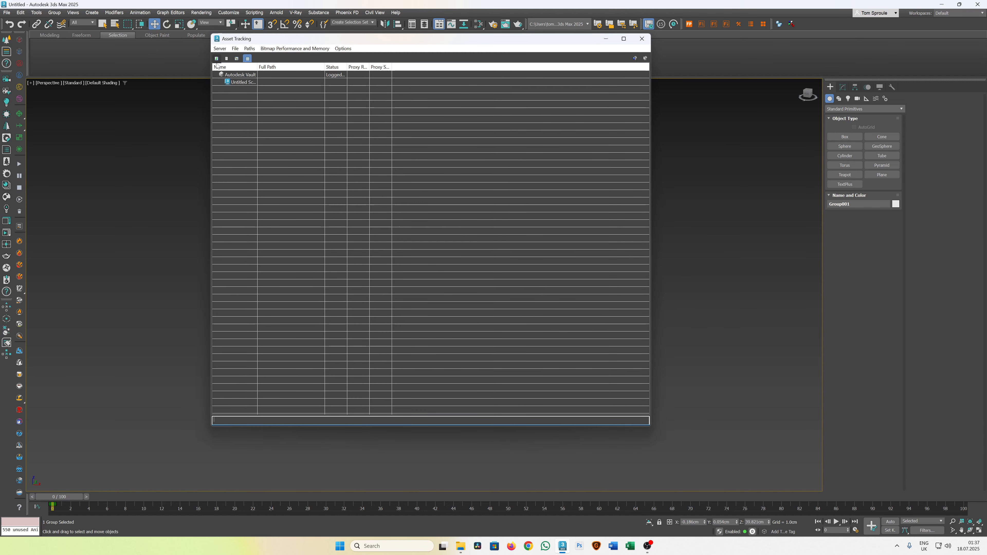
{"action": "left_click", "coordinate": [298, 98]}
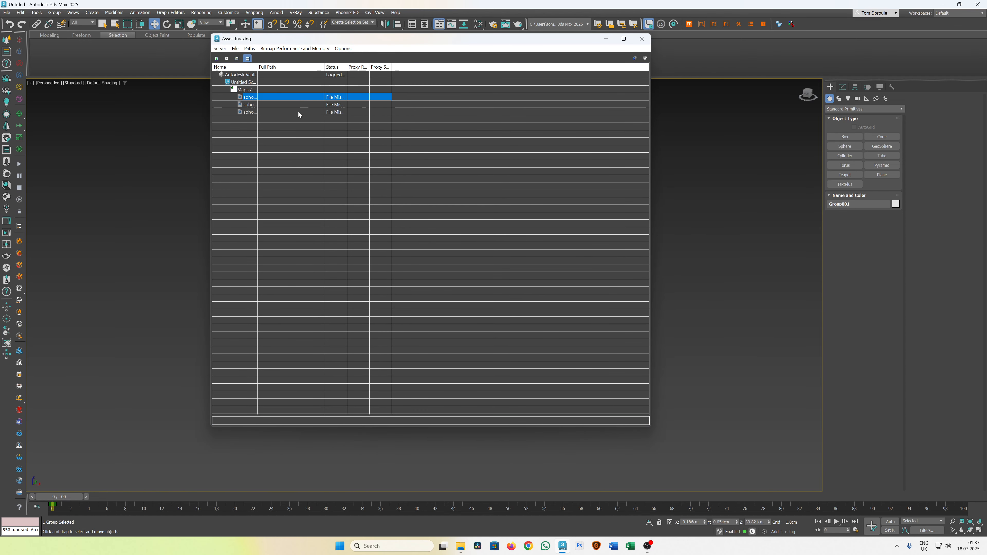
{"action": "left_click", "coordinate": [298, 112], "text": "shift"}
{"action": "right_click", "coordinate": [298, 112]}
{"action": "left_click", "coordinate": [279, 131]}
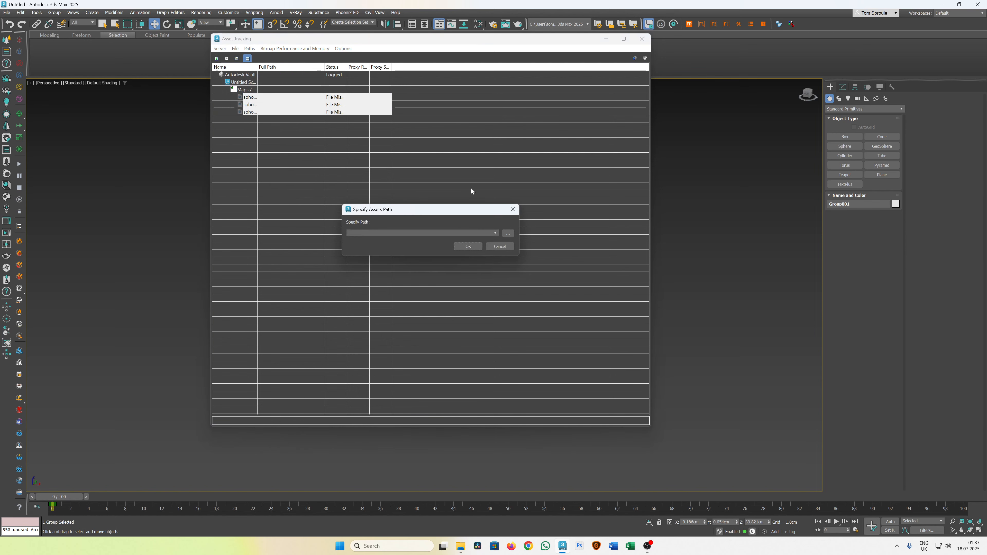
{"action": "key", "text": "alt+Tab"}
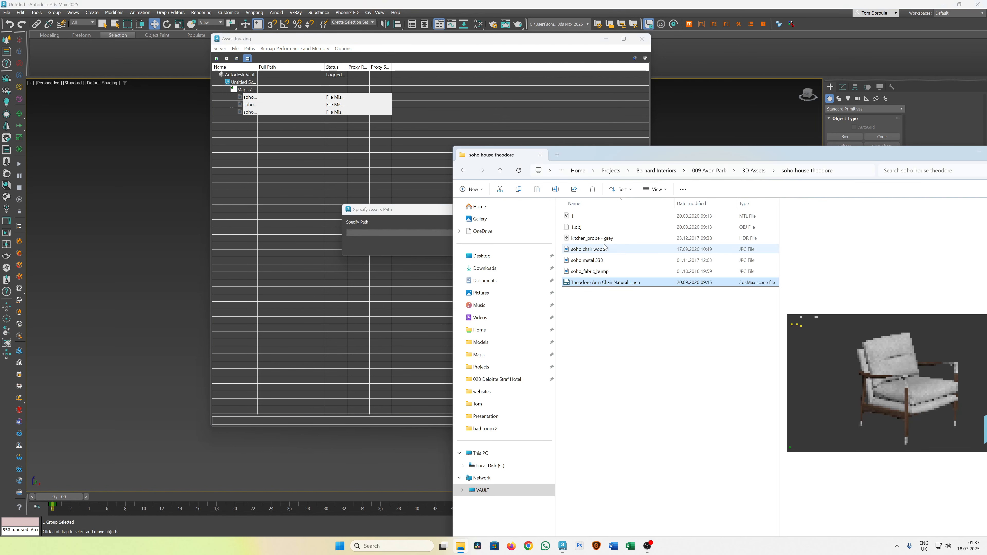
{"action": "left_click", "coordinate": [856, 171]}
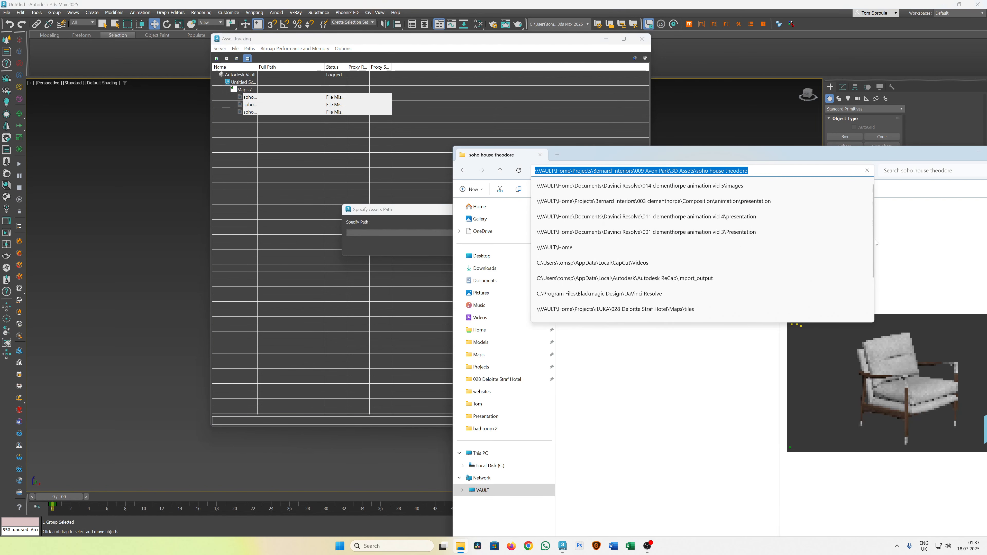
{"action": "left_click", "coordinate": [979, 151]}
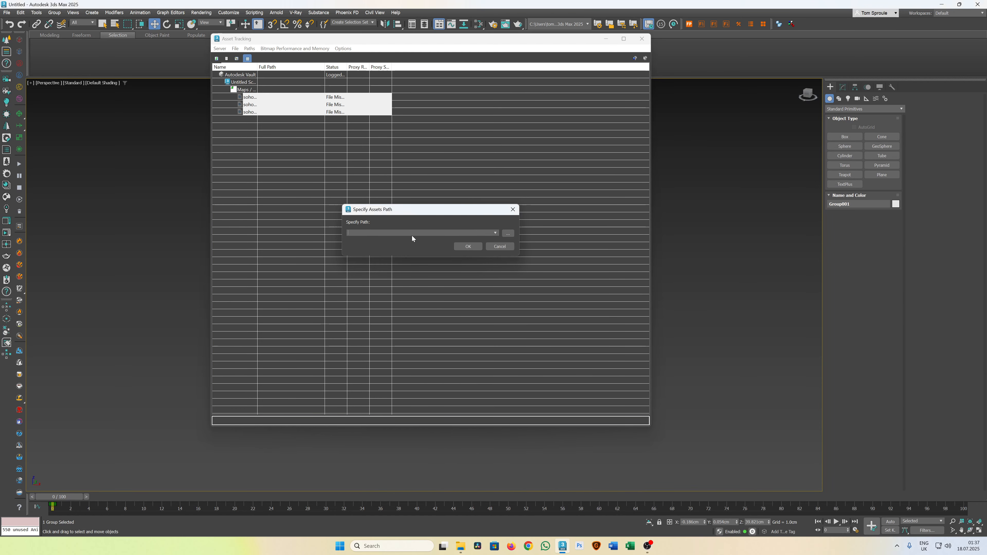
{"action": "key", "text": "ctrl+v"}
{"action": "left_click", "coordinate": [468, 246]}
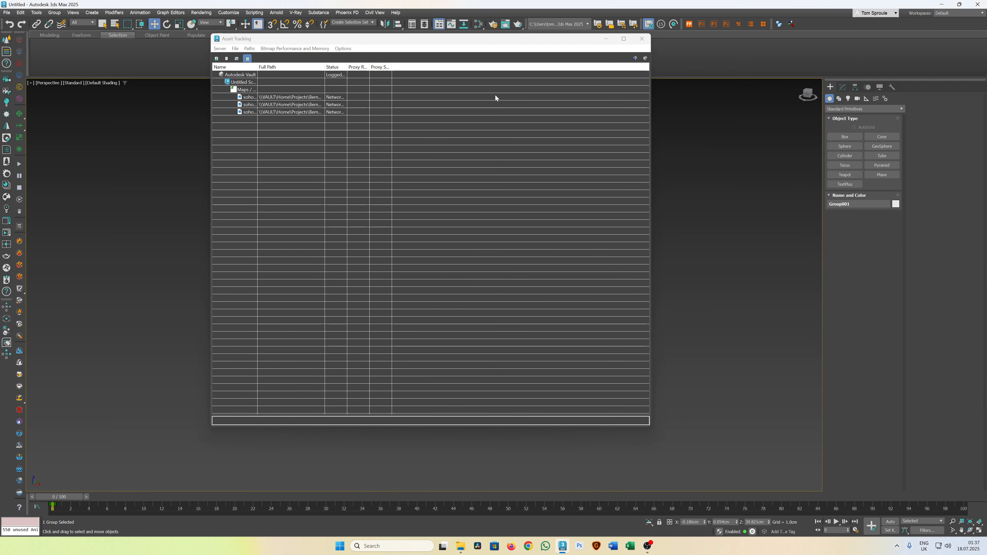
{"action": "left_click", "coordinate": [643, 39]}
Examine the armchair's fabric, wood and metal textures up close and from several angles.
{"action": "mouse_move", "coordinate": [439, 268]}
{"action": "middle_mouse_down", "text": "alt"}
{"action": "mouse_move", "coordinate": [396, 265]}
{"action": "mouse_move", "coordinate": [455, 269]}
{"action": "middle_mouse_up", "text": "alt"}
{"action": "scroll", "coordinate": [429, 265], "scroll_direction": "up", "scroll_amount": 8}
{"action": "scroll", "coordinate": [432, 272], "scroll_direction": "down", "scroll_amount": 12}
{"action": "scroll", "coordinate": [464, 262], "scroll_direction": "up", "scroll_amount": 10}
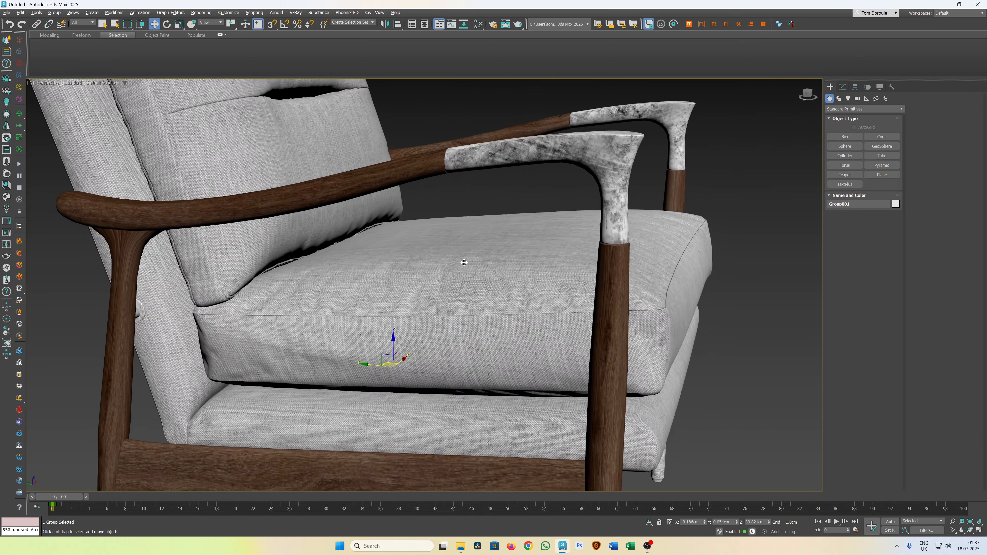
{"action": "scroll", "coordinate": [464, 263], "scroll_direction": "down", "scroll_amount": 12}
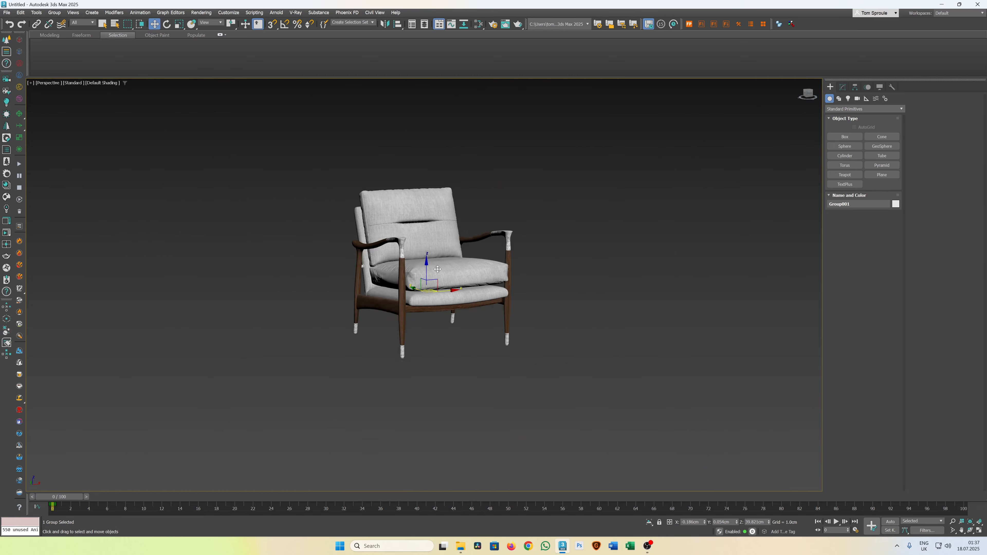
{"action": "middle_click_drag", "start_coordinate": [437, 270], "coordinate": [433, 267], "text": "alt"}
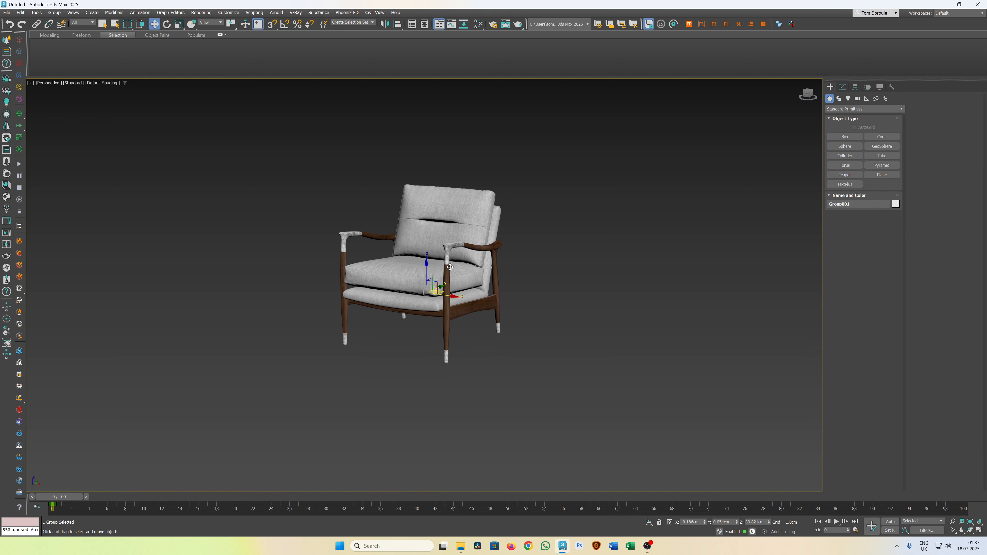
{"action": "scroll", "coordinate": [448, 271], "scroll_direction": "down", "scroll_amount": 2}
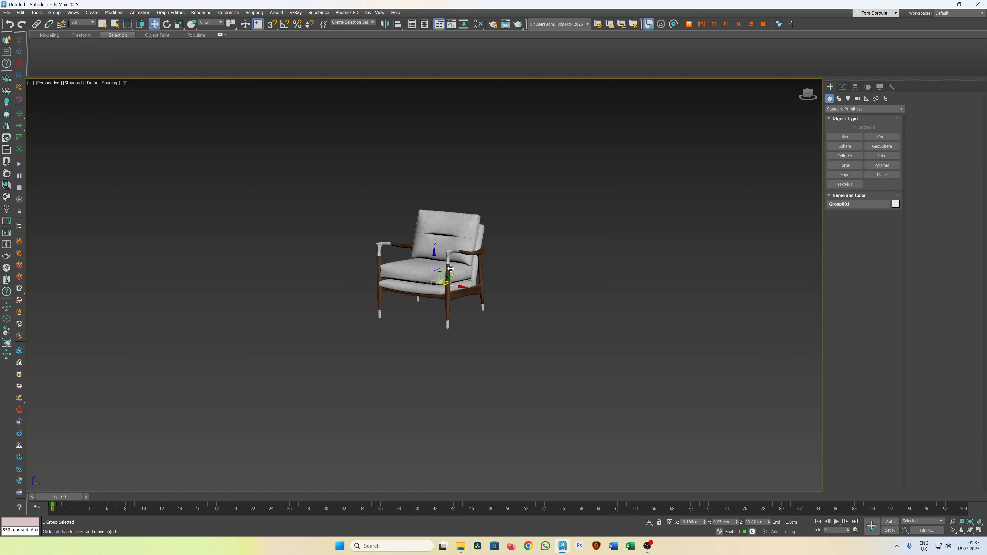
Examine the armchair from the front in shaded display with the grid hidden.
{"action": "key", "text": "f"}
{"action": "key", "text": "z"}
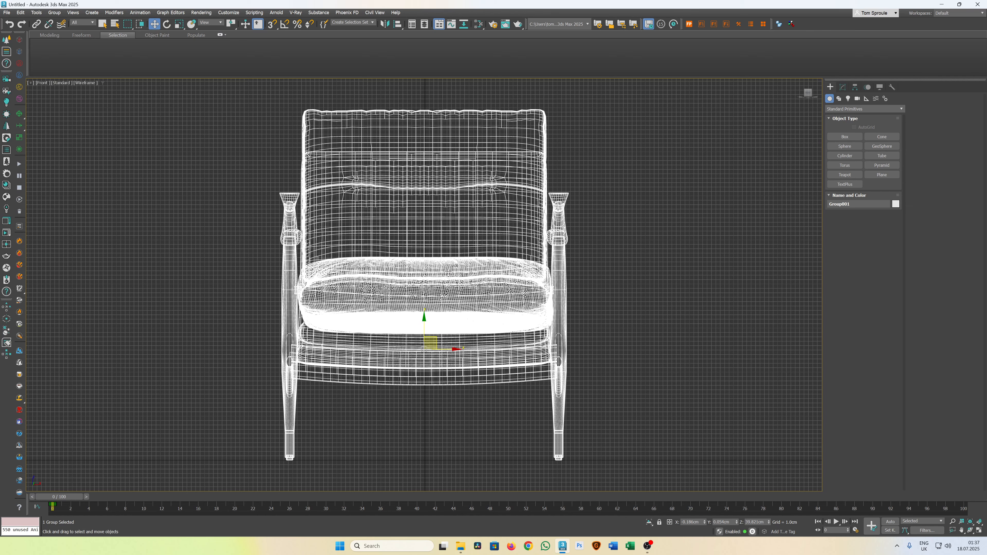
{"action": "key", "text": "g"}
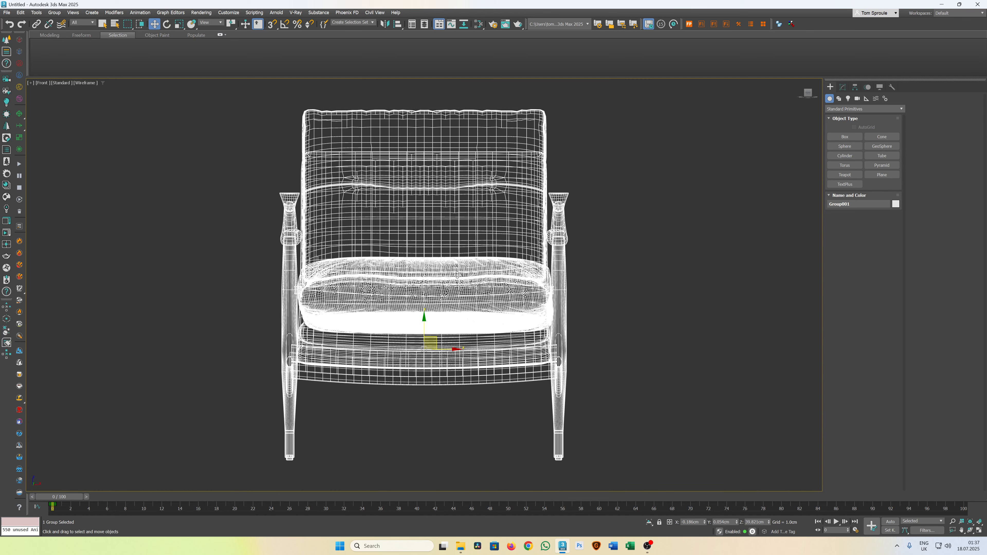
{"action": "key", "text": "F3"}
{"action": "middle_click_drag", "start_coordinate": [453, 280], "coordinate": [462, 287], "text": "alt"}
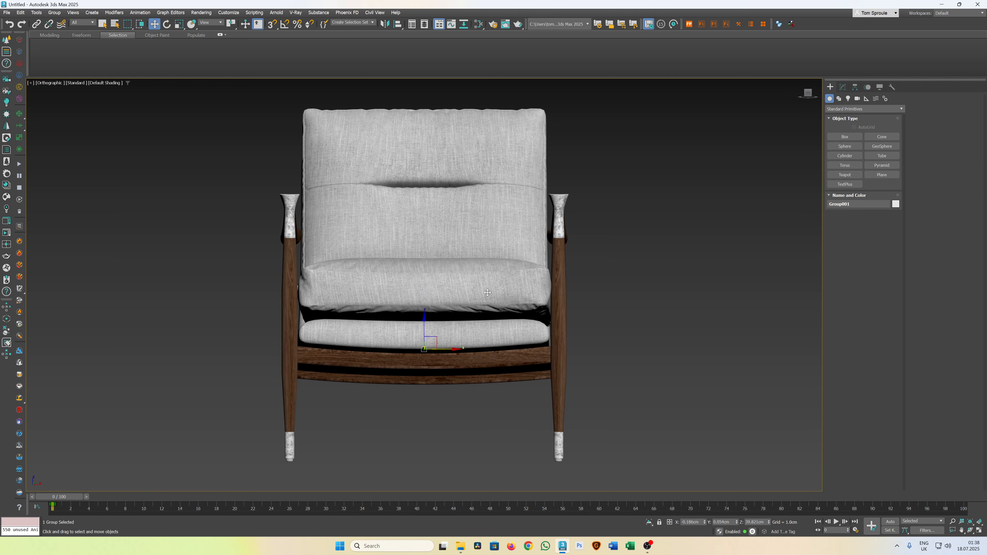
Set up a shaded left view of the armchair with the grid hidden.
{"action": "key", "text": "l"}
{"action": "key", "text": "z"}
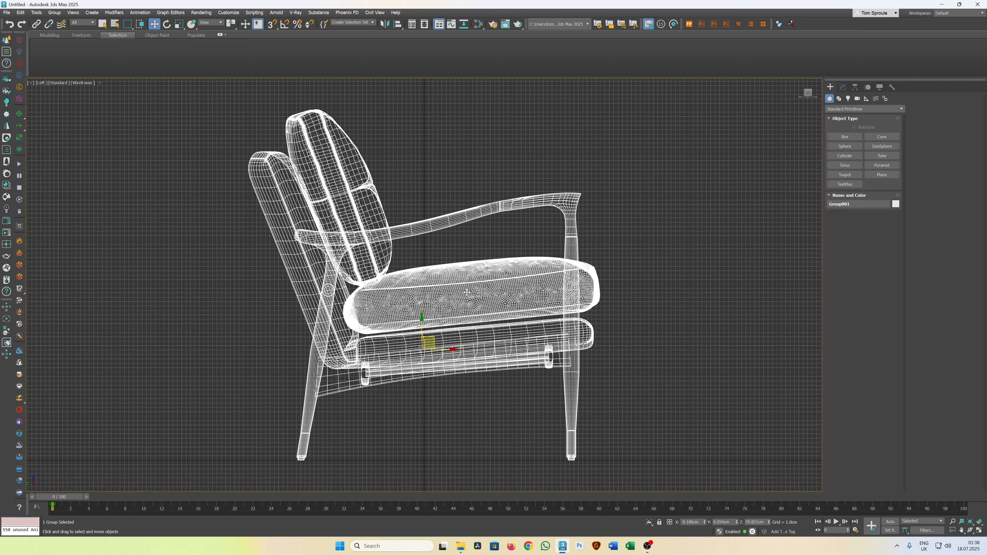
{"action": "key", "text": "g"}
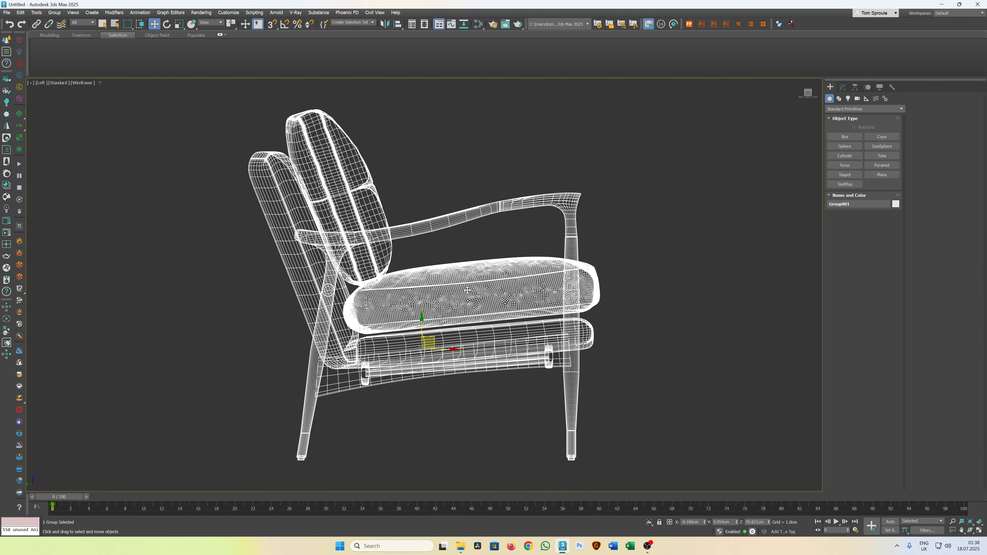
{"action": "key", "text": "F3"}
{"action": "scroll", "coordinate": [447, 291], "scroll_direction": "down", "scroll_amount": 4}
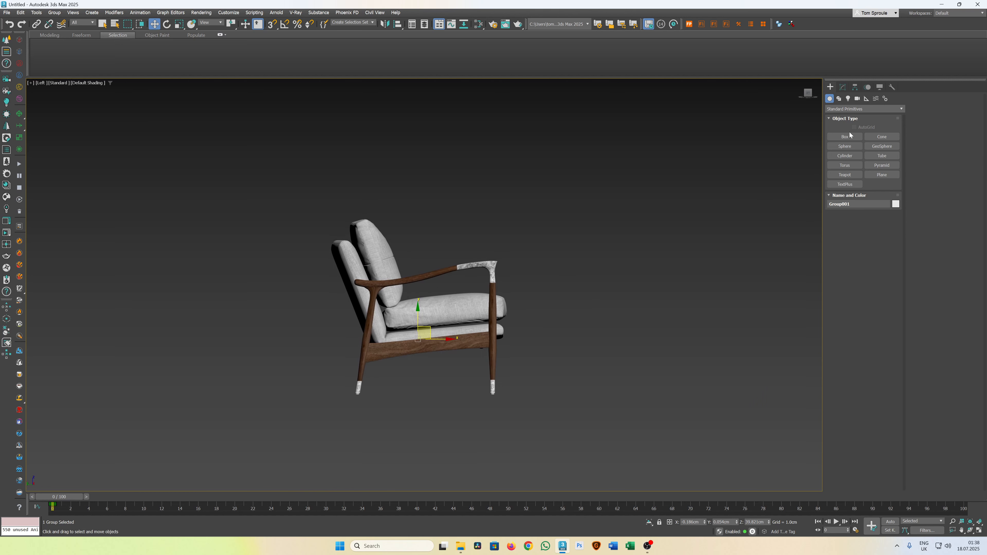
Draw a spline rectangle about 424 cm long and 908 cm wide around the chair, its lower edge at the chair's feet.
{"action": "left_click", "coordinate": [839, 99]}
{"action": "left_click", "coordinate": [882, 146]}
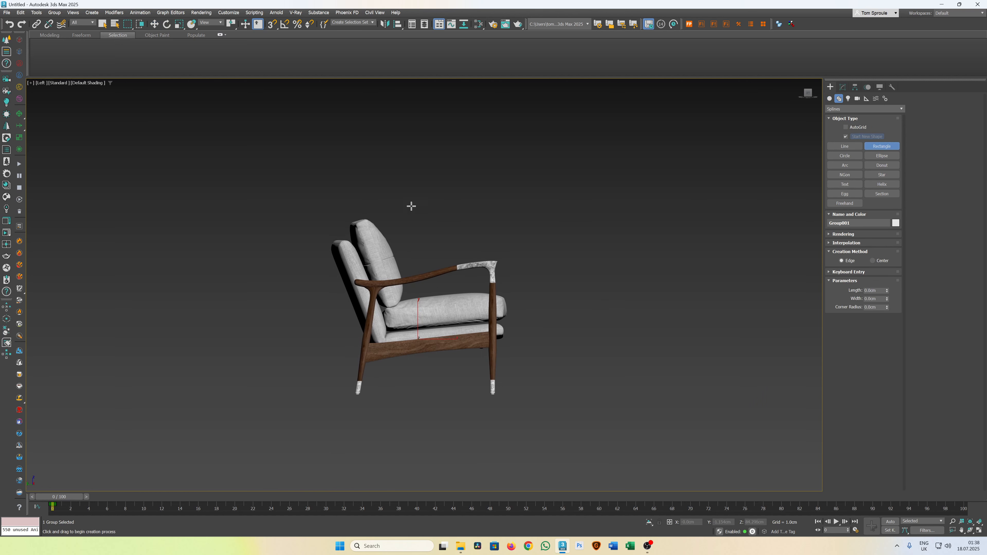
{"action": "scroll", "coordinate": [326, 196], "scroll_direction": "down", "scroll_amount": 8}
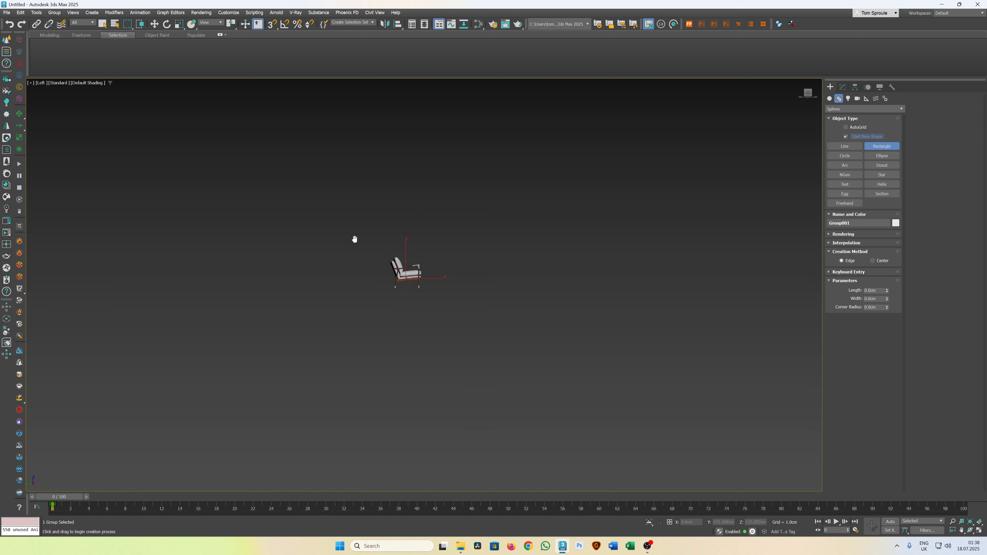
{"action": "left_click_drag", "start_coordinate": [199, 133], "coordinate": [553, 297]}
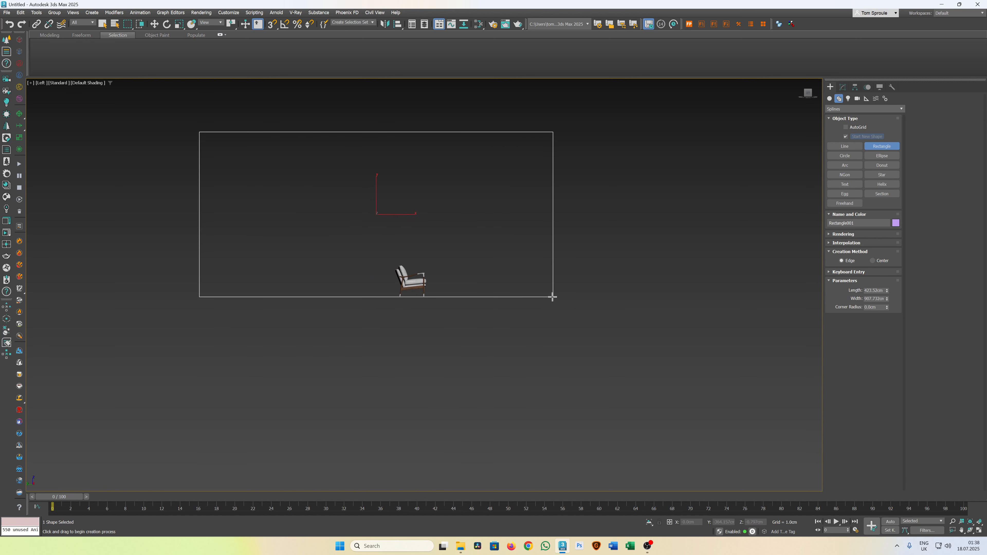
{"action": "key", "text": "w"}
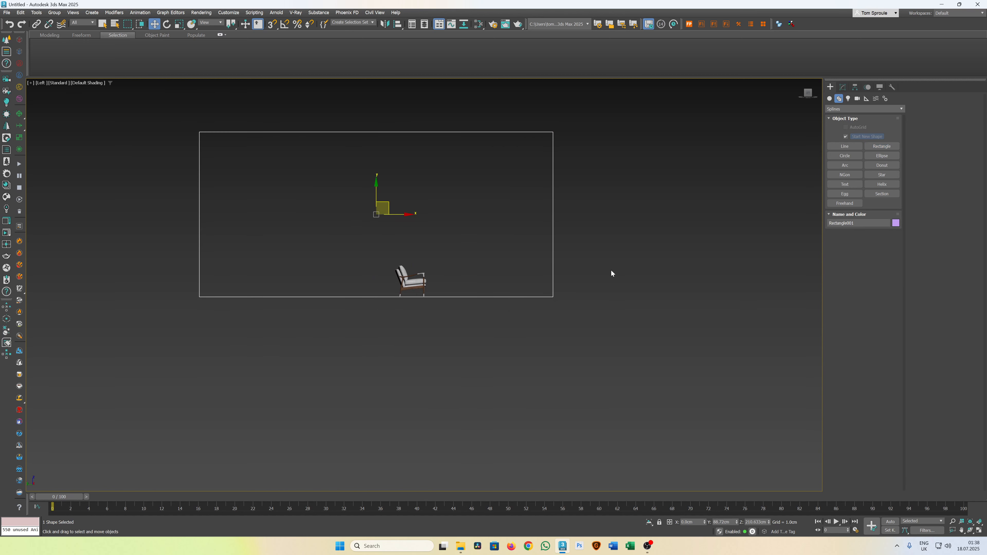
Add an Edit Spline modifier to the rectangle and delete its upper segment and the vertical segment in front of the chair.
{"action": "left_click", "coordinate": [844, 88]}
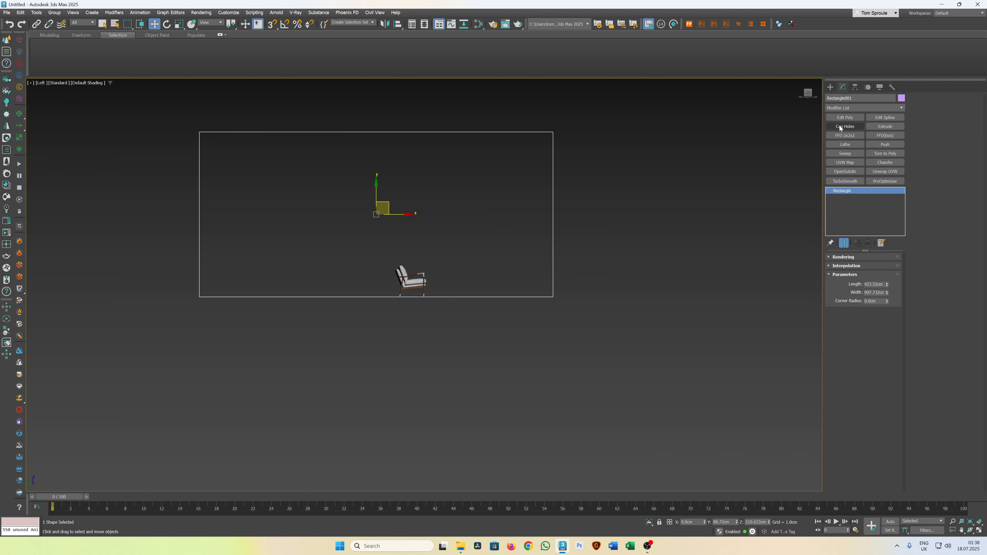
{"action": "left_click", "coordinate": [885, 118]}
{"action": "key", "text": "2"}
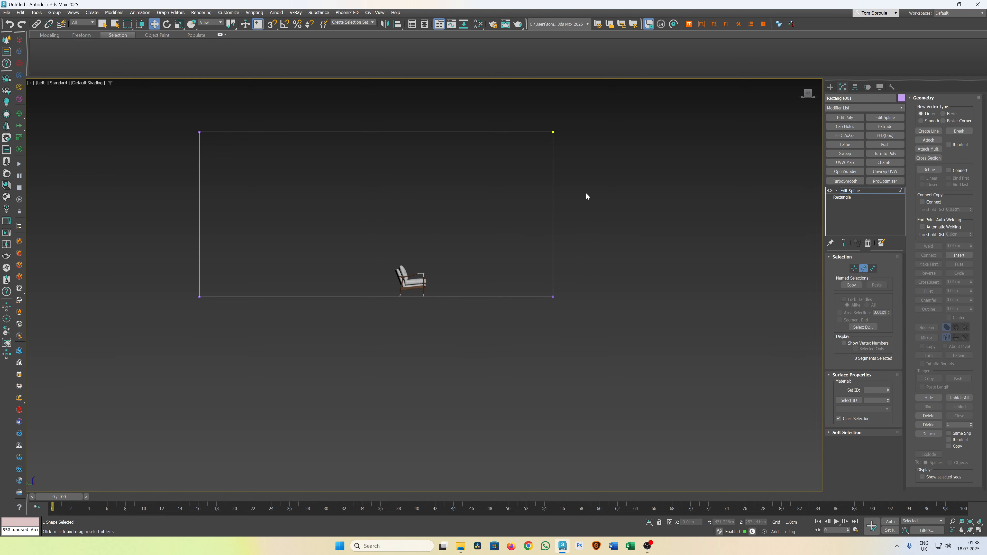
{"action": "left_click_drag", "start_coordinate": [586, 196], "coordinate": [393, 96]}
{"action": "key", "text": "Delete"}
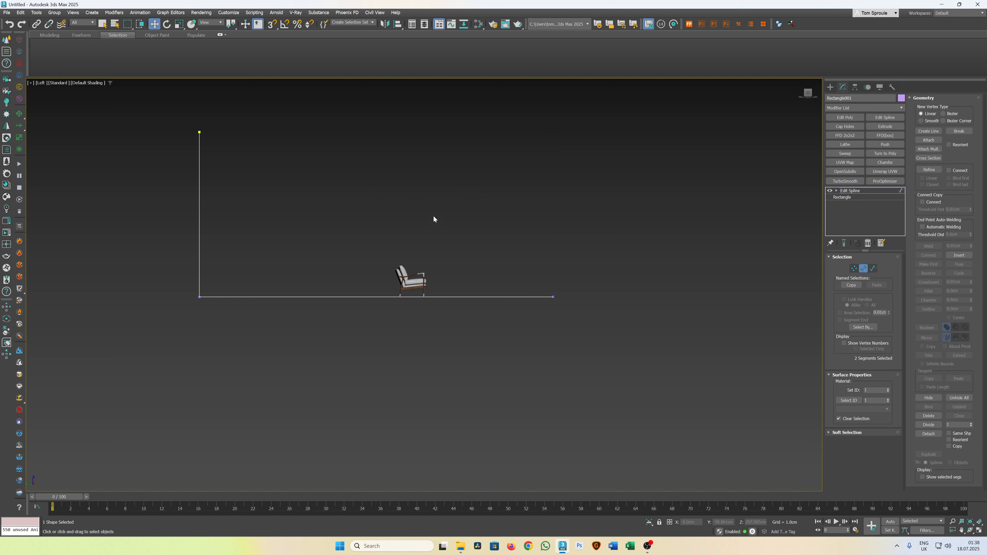
Make the floor line's open end the first vertex and fillet the corner between floor and back wall into a wide curve.
{"action": "left_click_drag", "start_coordinate": [511, 256], "coordinate": [562, 329]}
{"action": "key", "text": "1"}
{"action": "left_click_drag", "start_coordinate": [529, 253], "coordinate": [623, 359]}
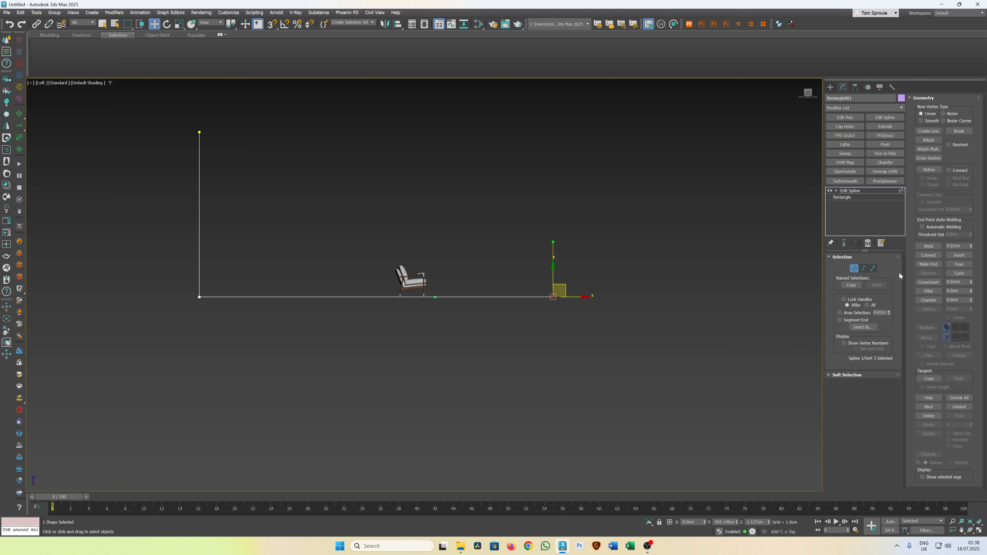
{"action": "left_click", "coordinate": [929, 264]}
{"action": "left_click_drag", "start_coordinate": [183, 333], "coordinate": [227, 272]}
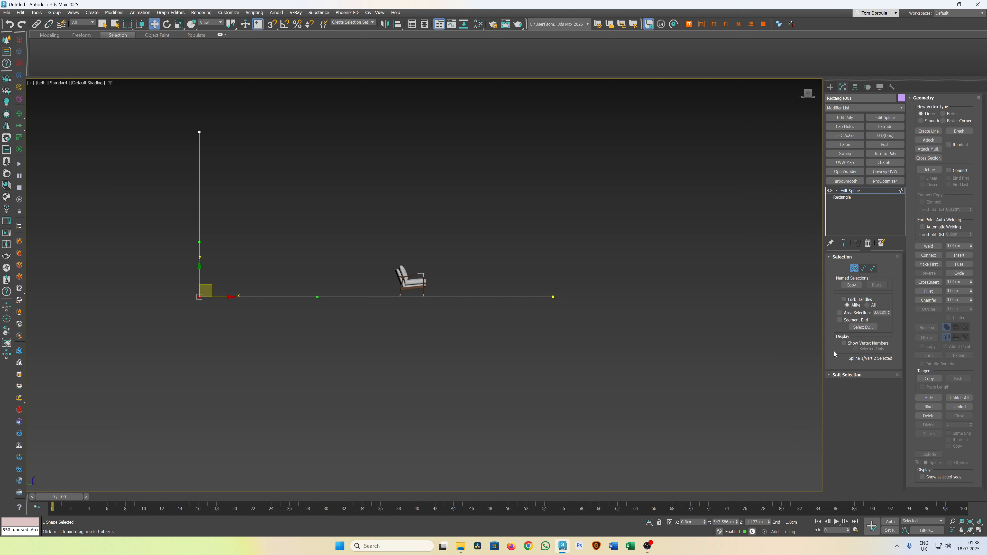
{"action": "left_click_drag", "start_coordinate": [972, 292], "coordinate": [957, 94]}
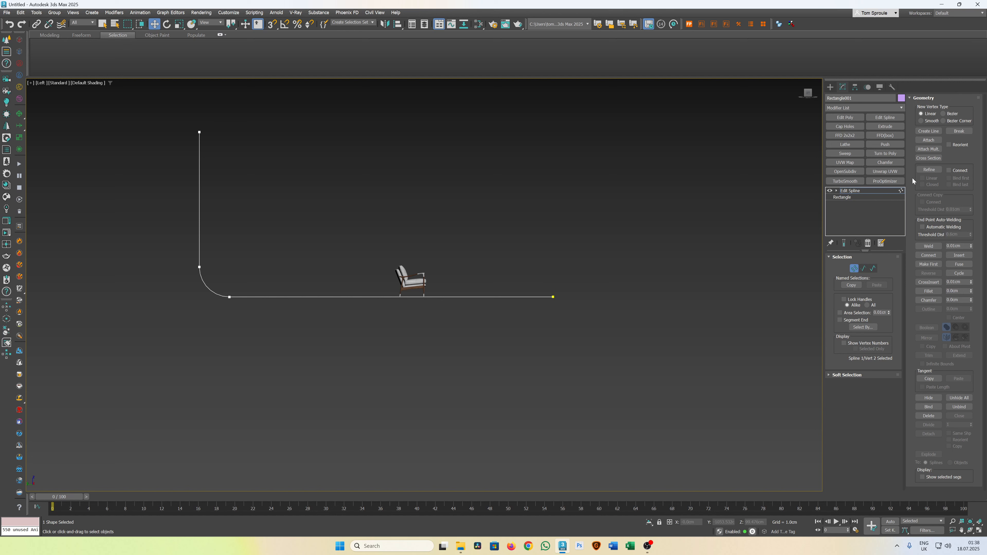
Extrude the curved backdrop profile by 300 cm.
{"action": "left_click", "coordinate": [858, 191]}
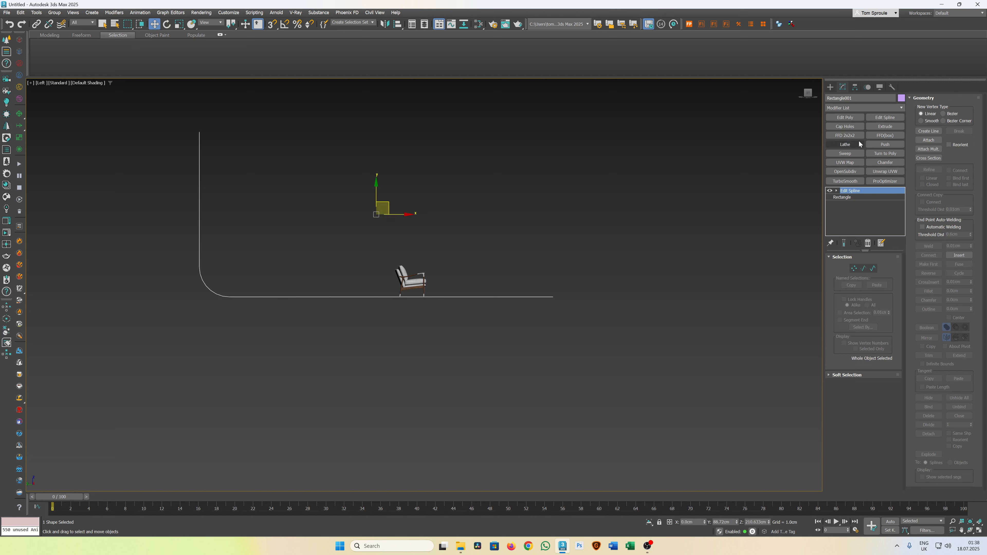
{"action": "left_click", "coordinate": [885, 126]}
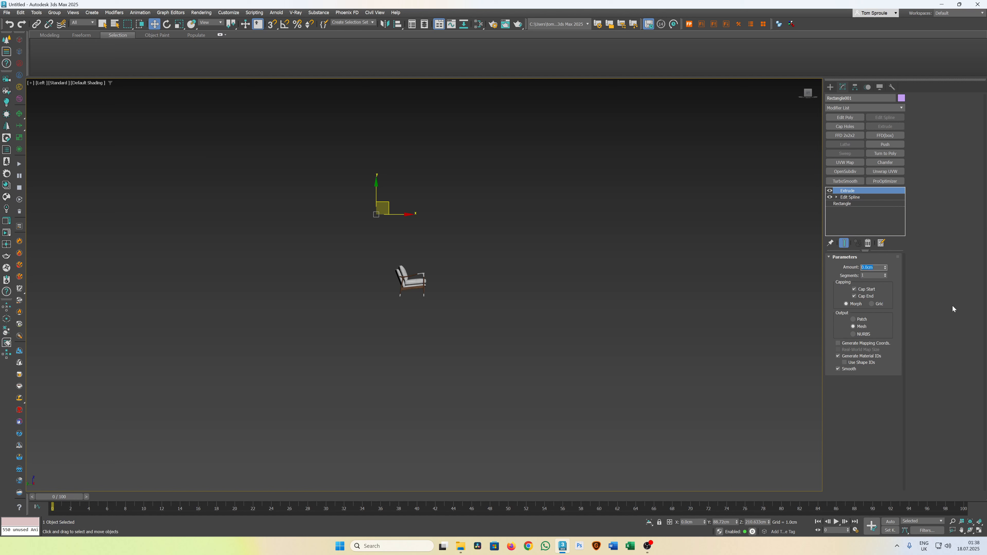
{"action": "type", "text": "300"}
{"action": "key", "text": "Return"}
{"action": "middle_click_drag", "start_coordinate": [605, 322], "coordinate": [502, 294], "text": "alt"}
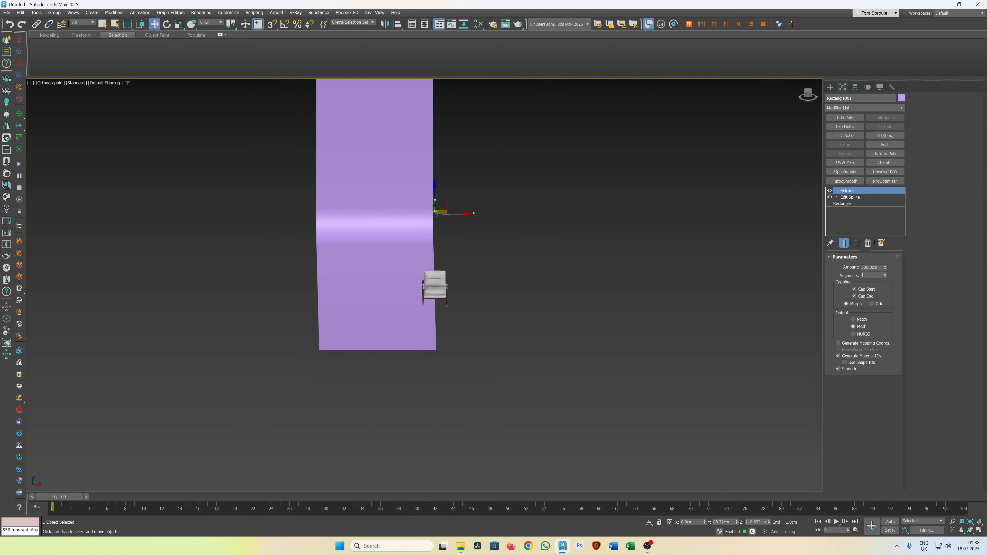
Set the backdrop's extrusion amount to 1000 cm and move it along X to about 486 cm, centring it on the chair.
{"action": "left_click_drag", "start_coordinate": [879, 267], "coordinate": [804, 262]}
{"action": "type", "text": "1000"}
{"action": "key", "text": "Return"}
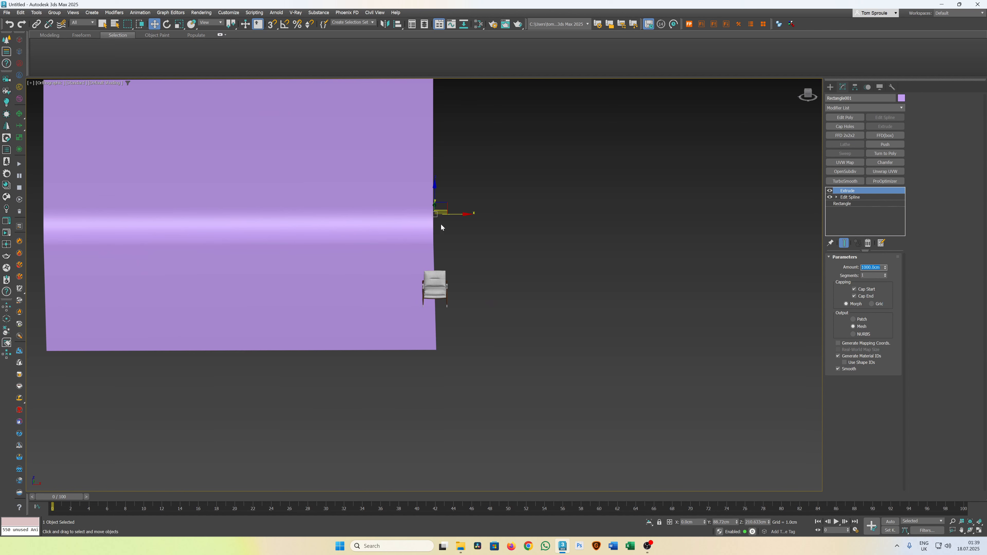
{"action": "left_click_drag", "start_coordinate": [452, 214], "coordinate": [642, 213]}
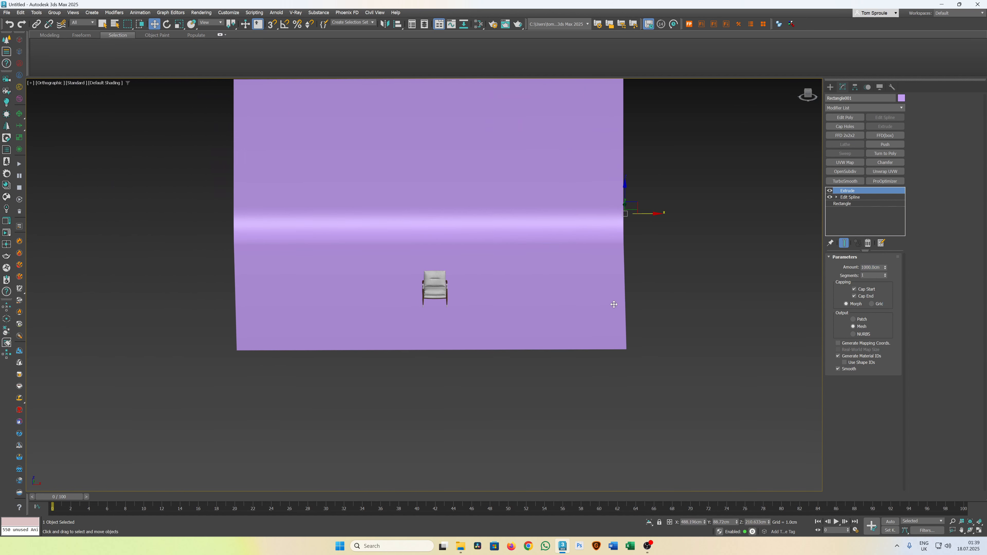
Level the backdrop's floor in its Edit Spline modifier by setting the floor line's front end vertex and curve-start vertex to Z 0.
{"action": "key", "text": "f"}
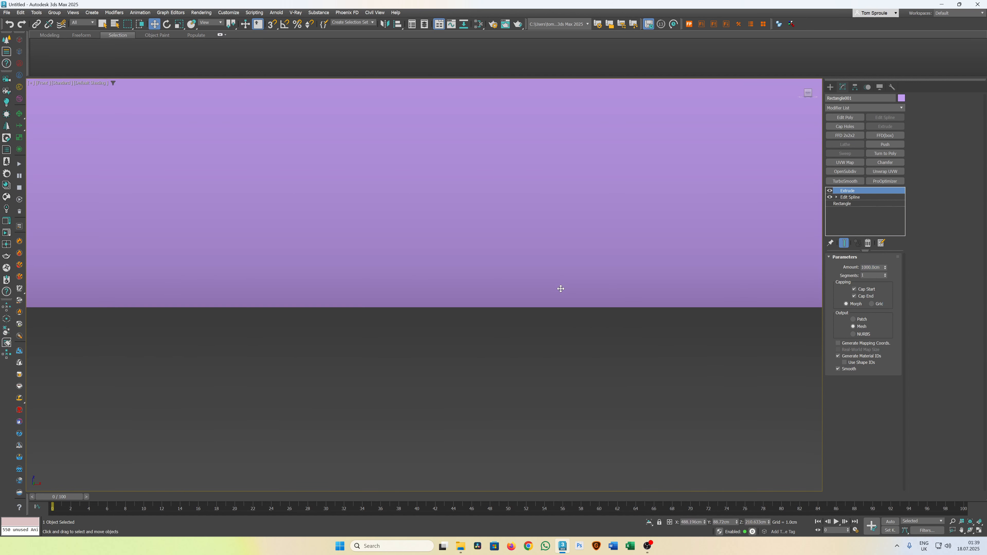
{"action": "key", "text": "z"}
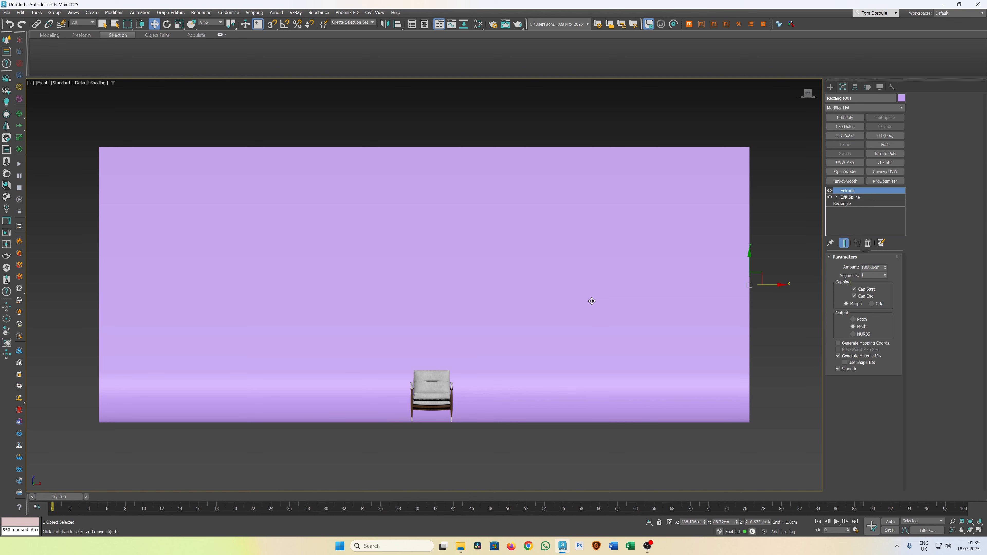
{"action": "key", "text": "l"}
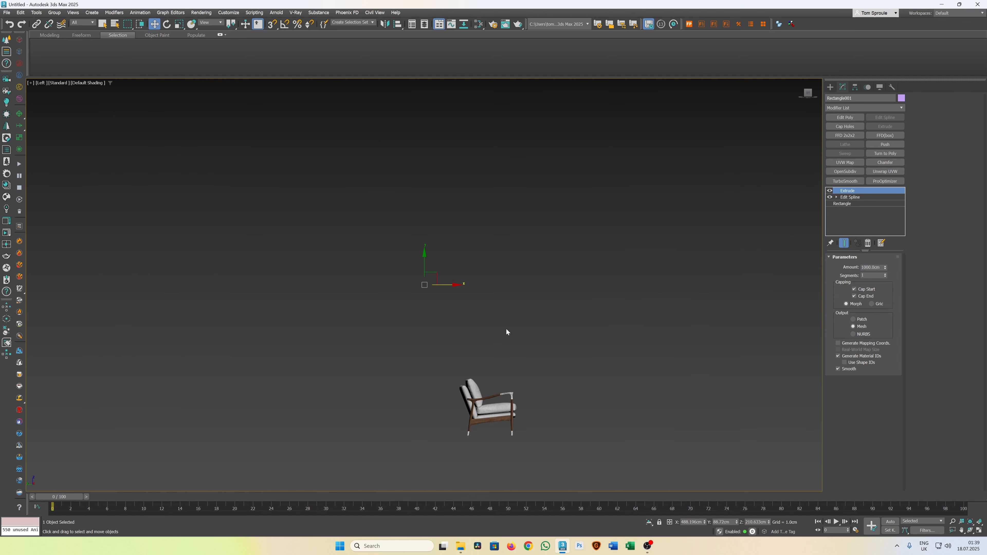
{"action": "key", "text": "F3"}
{"action": "scroll", "coordinate": [508, 330], "scroll_direction": "down", "scroll_amount": 3}
{"action": "middle_click_drag", "start_coordinate": [508, 331], "coordinate": [514, 258]}
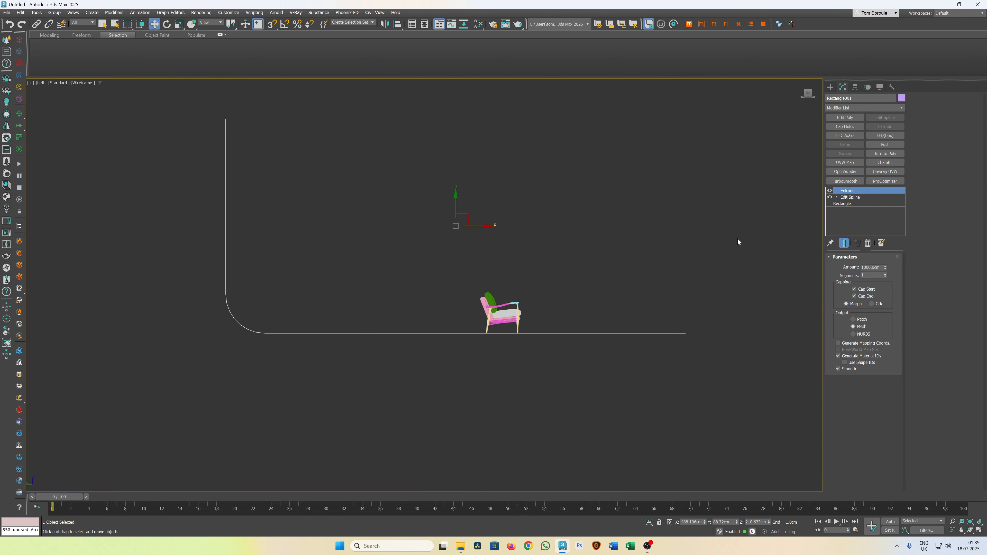
{"action": "left_click", "coordinate": [851, 197]}
{"action": "key", "text": "1"}
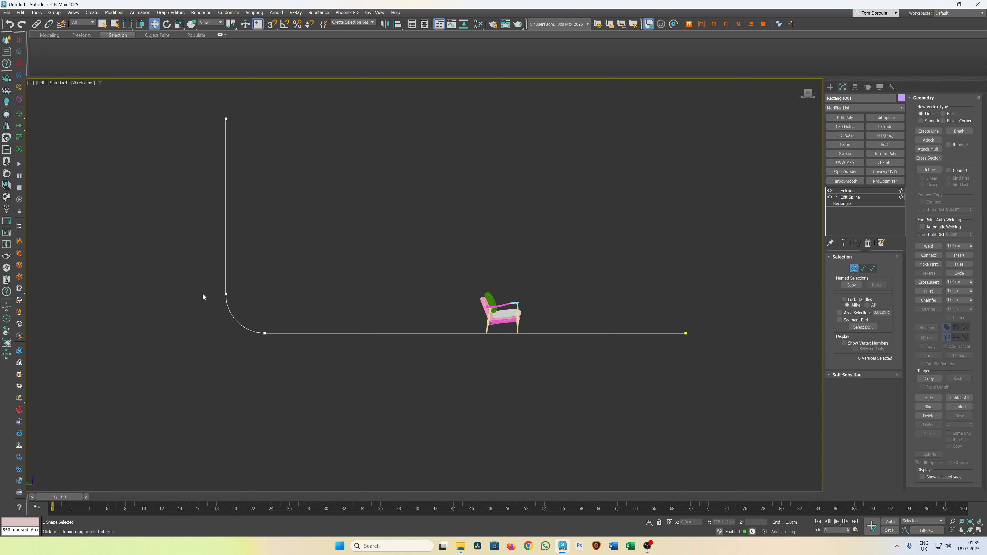
{"action": "left_click_drag", "start_coordinate": [194, 314], "coordinate": [808, 390]}
{"action": "key", "text": "Delete"}
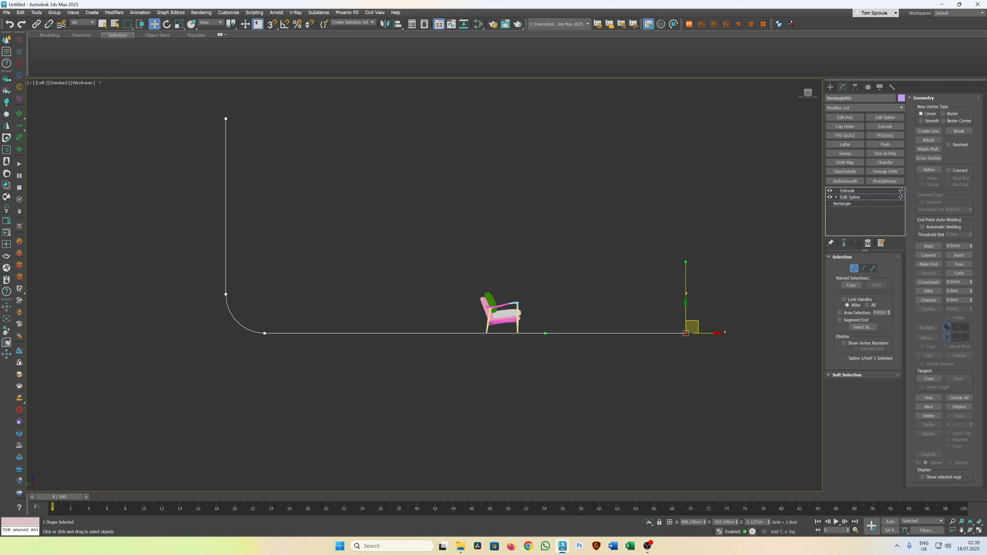
{"action": "right_click", "coordinate": [769, 523]}
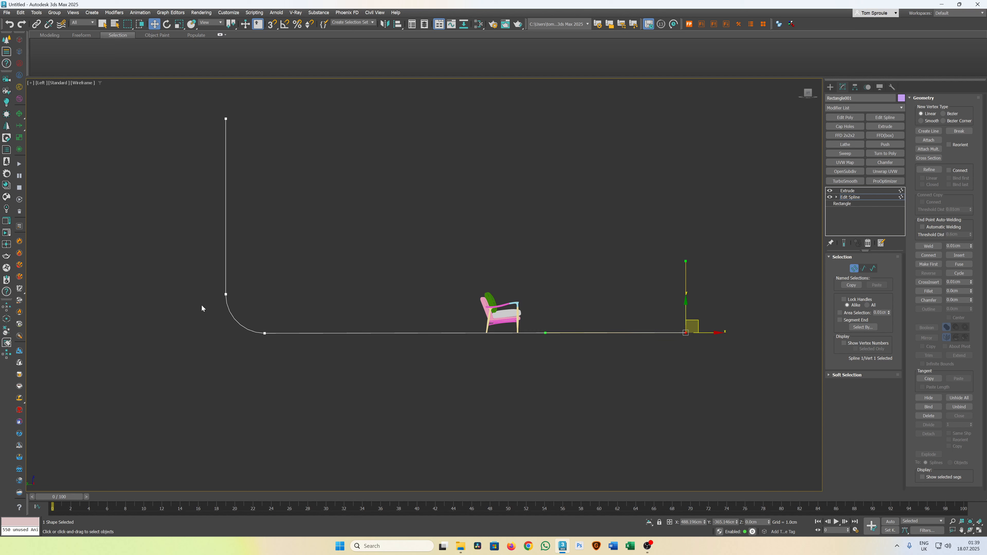
{"action": "left_click_drag", "start_coordinate": [202, 308], "coordinate": [332, 375]}
{"action": "right_click", "coordinate": [769, 523]}
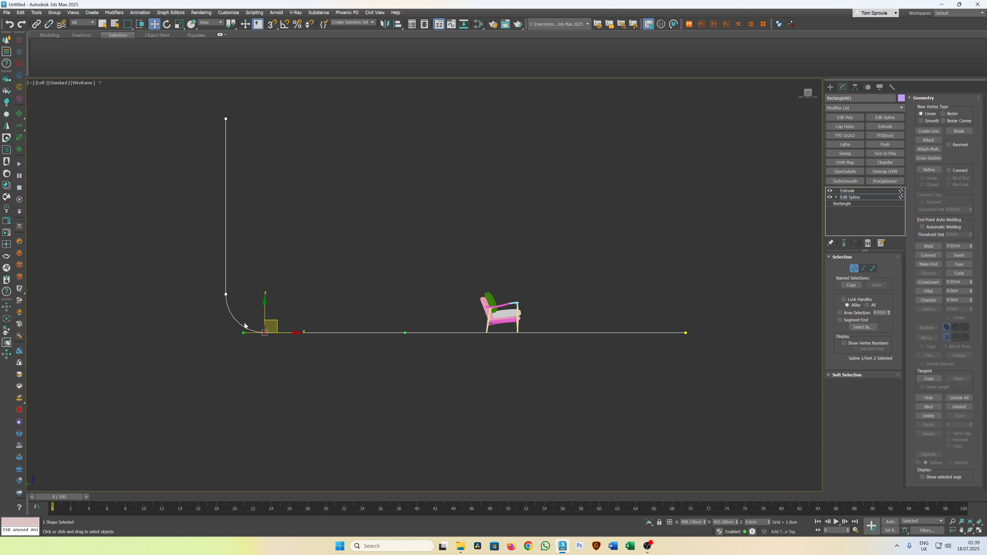
Collapse the backdrop's Edit Spline modifier into an editable spline beneath Extrude and set its interpolation steps to 12.
{"action": "right_click", "coordinate": [855, 198]}
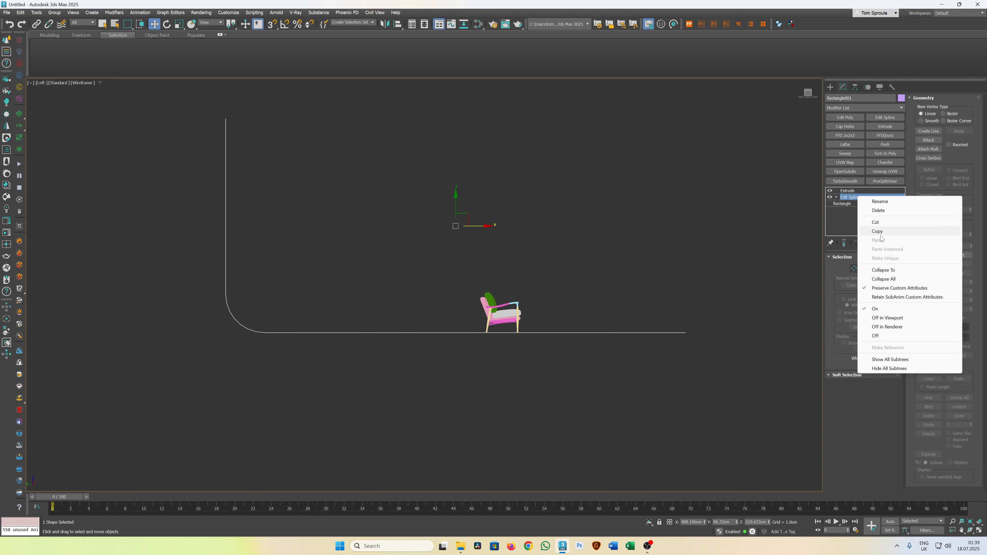
{"action": "left_click", "coordinate": [884, 270]}
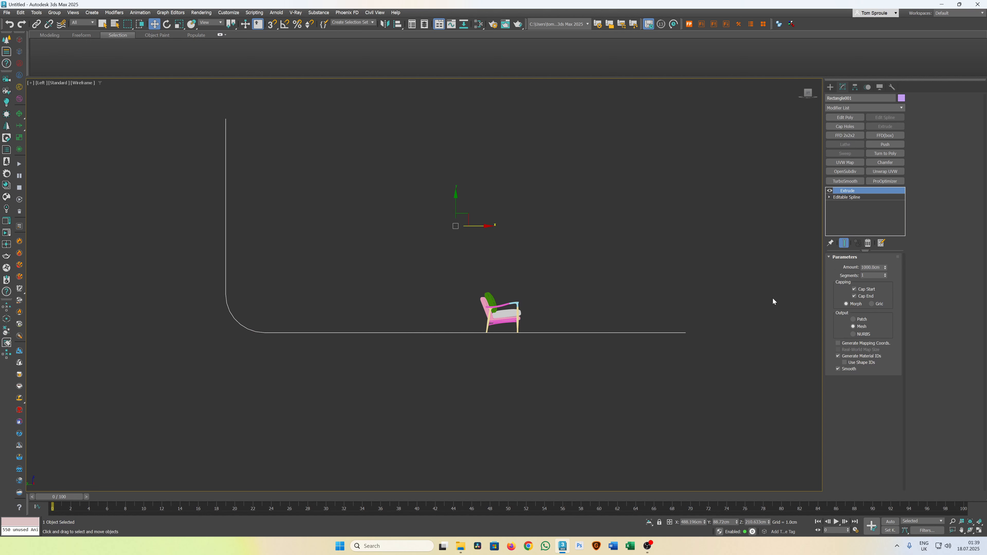
{"action": "mouse_move", "coordinate": [492, 346]}
{"action": "middle_mouse_down", "text": "alt"}
{"action": "mouse_move", "coordinate": [429, 310]}
{"action": "mouse_move", "coordinate": [440, 298]}
{"action": "middle_mouse_up", "text": "alt"}
{"action": "key", "text": "F3"}
{"action": "key", "text": "F3"}
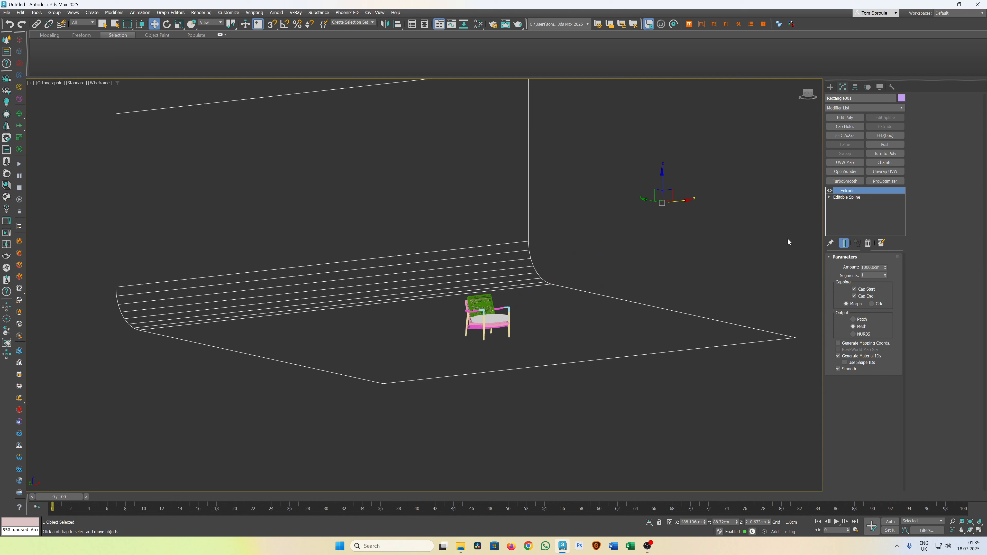
{"action": "left_click", "coordinate": [855, 197]}
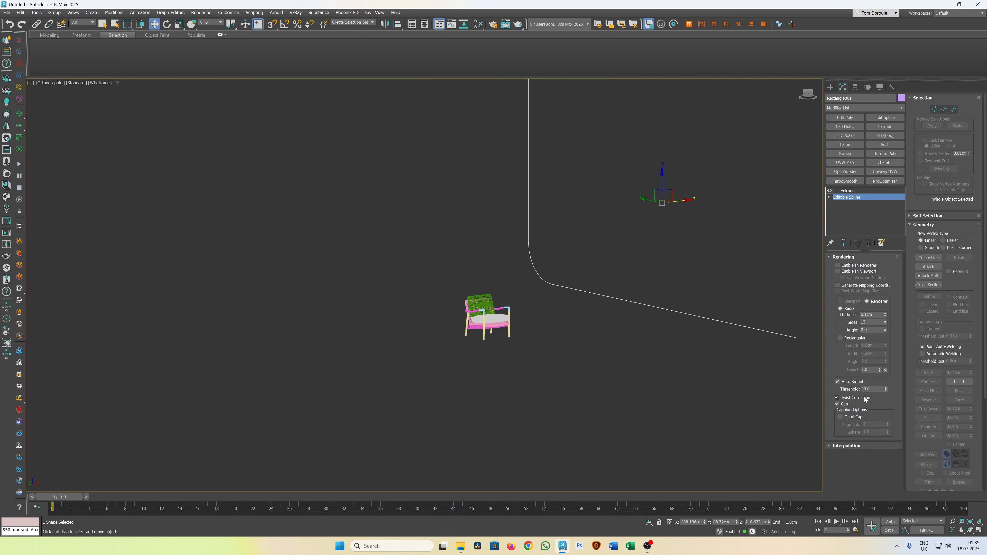
{"action": "left_click", "coordinate": [848, 445]}
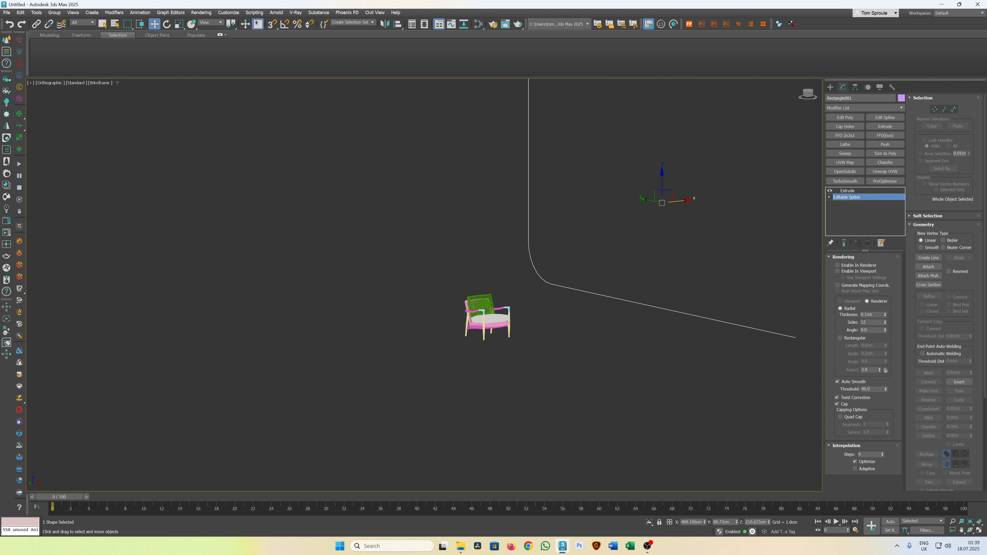
{"action": "left_click", "coordinate": [844, 242]}
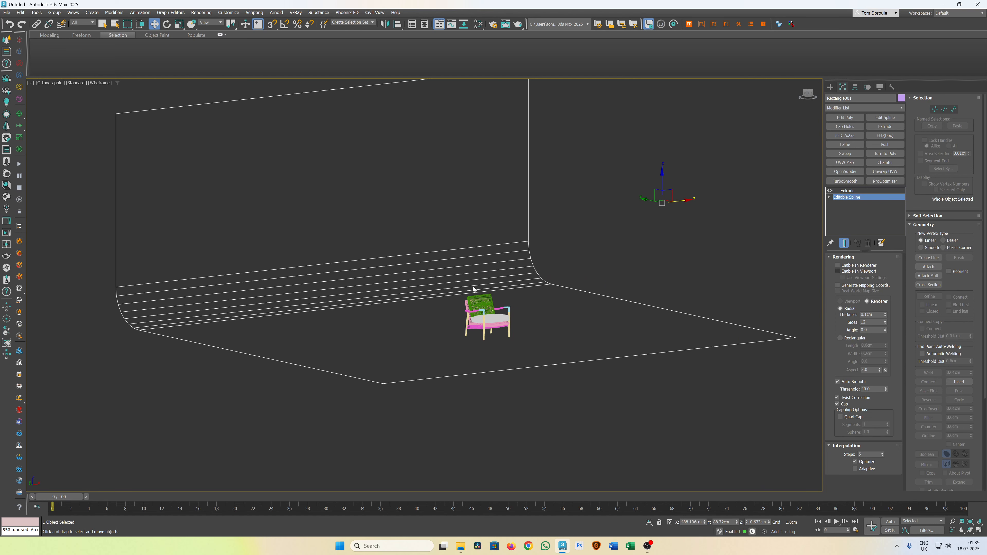
{"action": "type", "text": "12"}
{"action": "key", "text": "Return"}
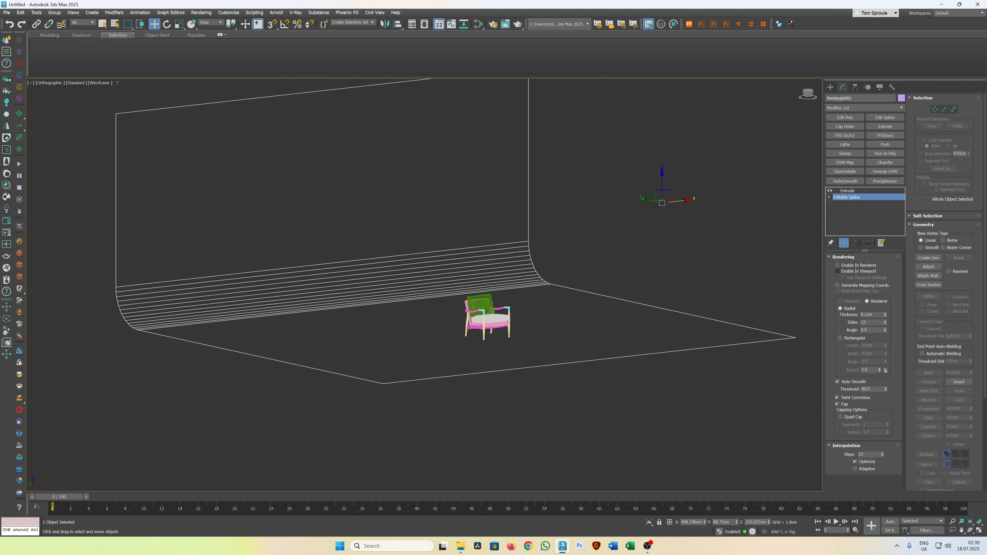
{"action": "left_click", "coordinate": [848, 191]}
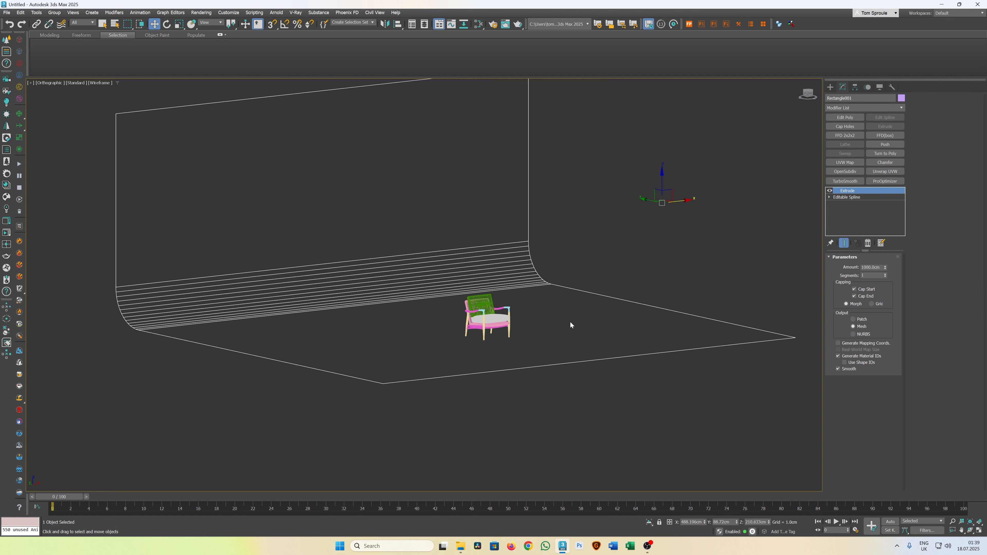
Place a Corona camera in the top view just outside the backdrop's front edge, aimed at the back wall with a target distance of about 648 cm.
{"action": "middle_click_drag", "start_coordinate": [572, 326], "coordinate": [567, 344], "text": "alt"}
{"action": "key", "text": "F3"}
{"action": "key", "text": "t"}
{"action": "key", "text": "F3"}
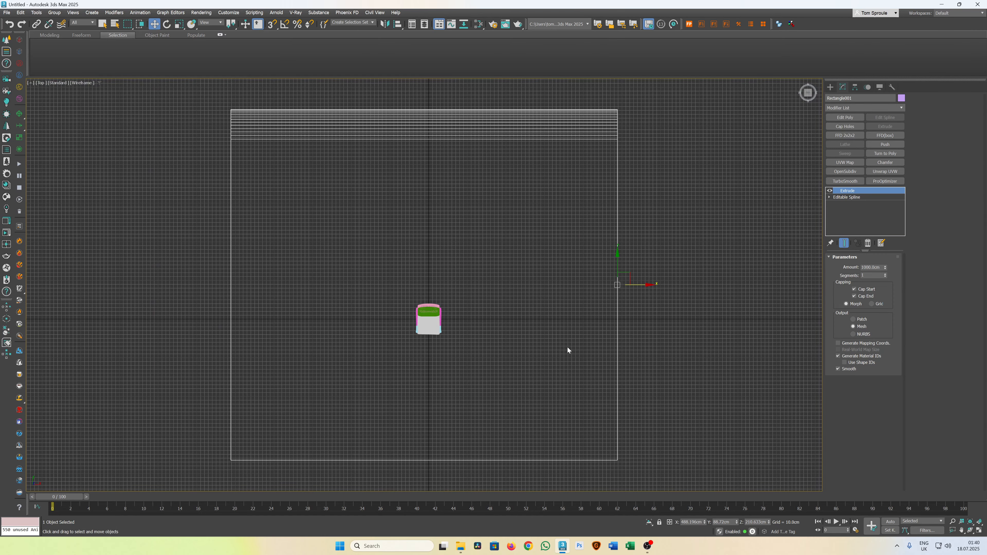
{"action": "key", "text": "g"}
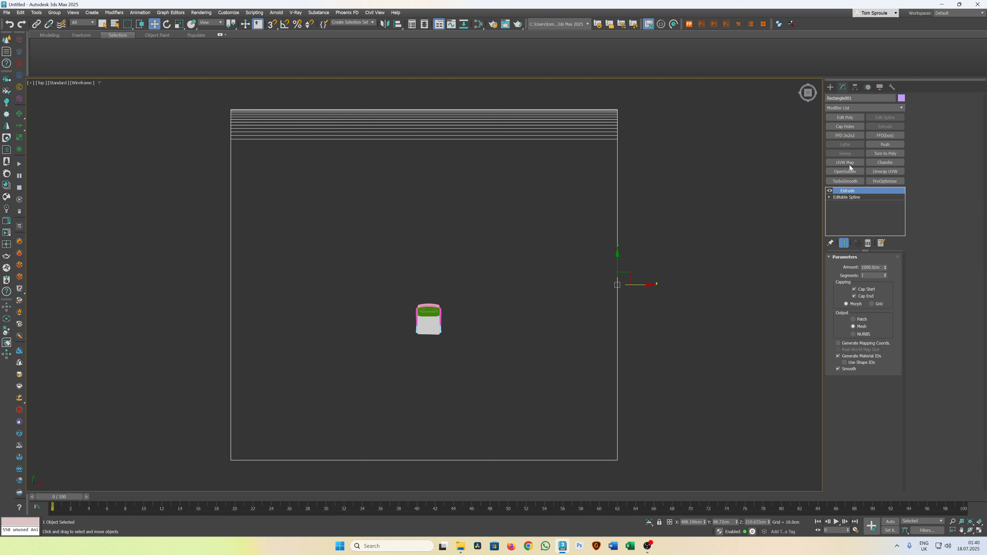
{"action": "left_click", "coordinate": [830, 88]}
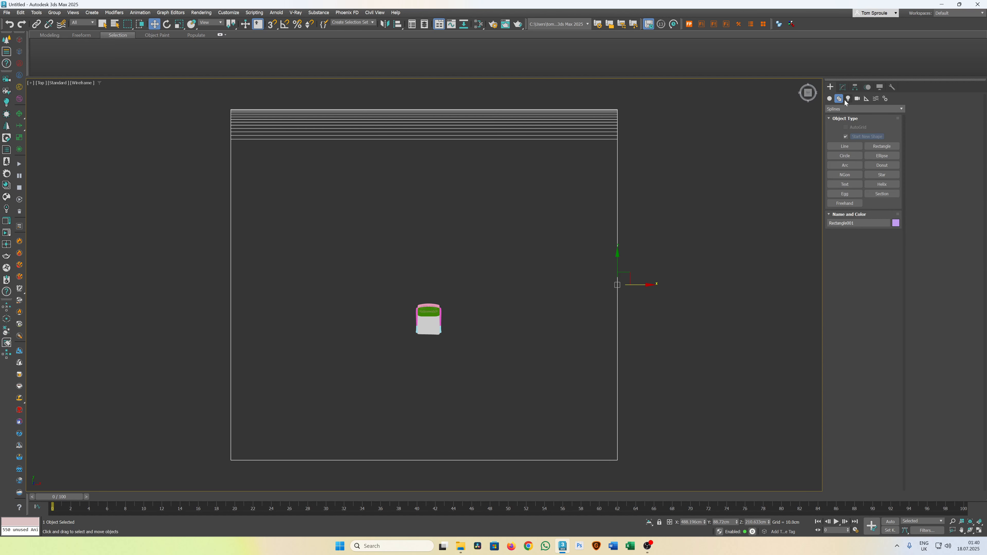
{"action": "left_click", "coordinate": [858, 100]}
{"action": "left_click", "coordinate": [844, 108]}
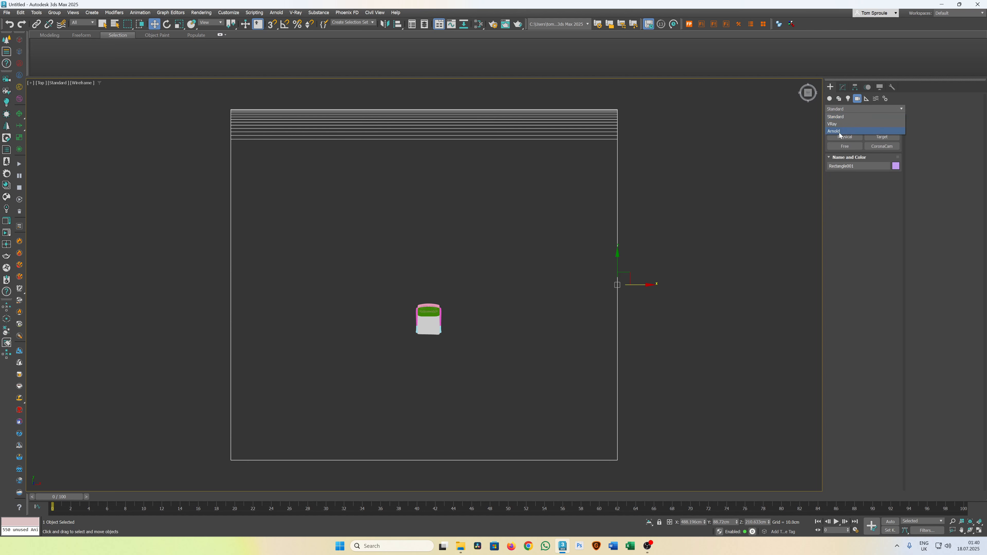
{"action": "left_click", "coordinate": [846, 114]}
{"action": "left_click", "coordinate": [882, 146]}
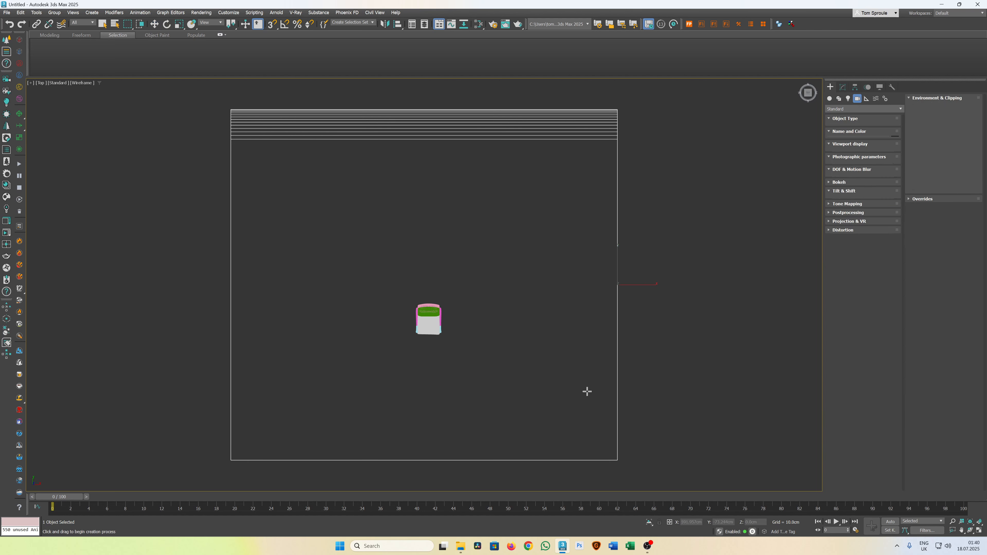
{"action": "scroll", "coordinate": [434, 399], "scroll_direction": "down", "scroll_amount": 3}
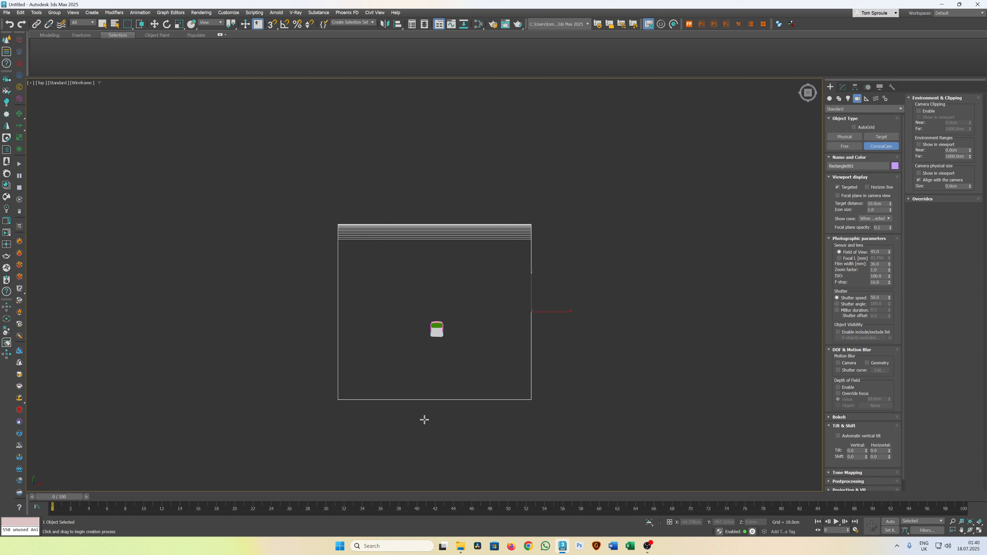
{"action": "left_click_drag", "start_coordinate": [423, 420], "coordinate": [423, 294]}
{"action": "right_click", "coordinate": [451, 390]}
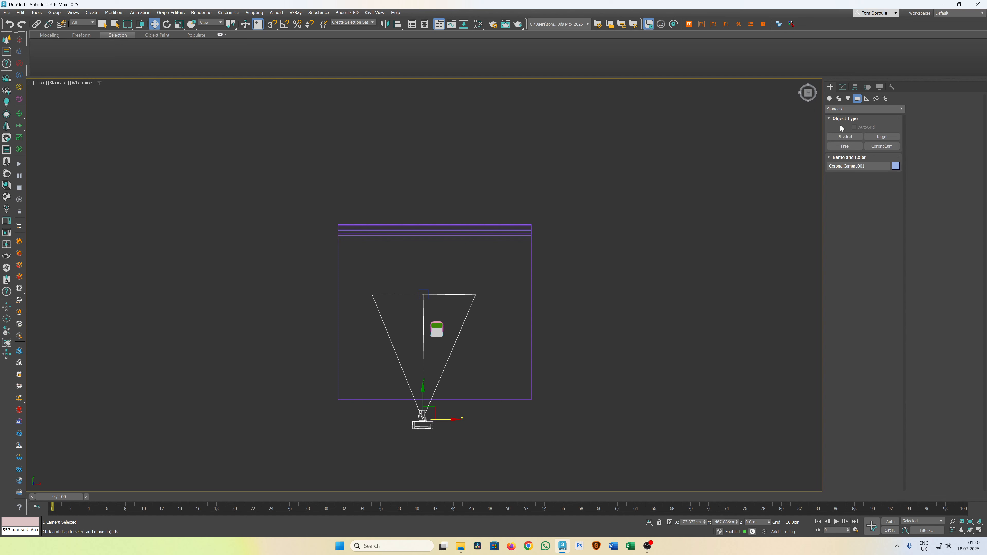
Turn off the Targeted option of the Corona camera.
{"action": "left_click", "coordinate": [843, 87]}
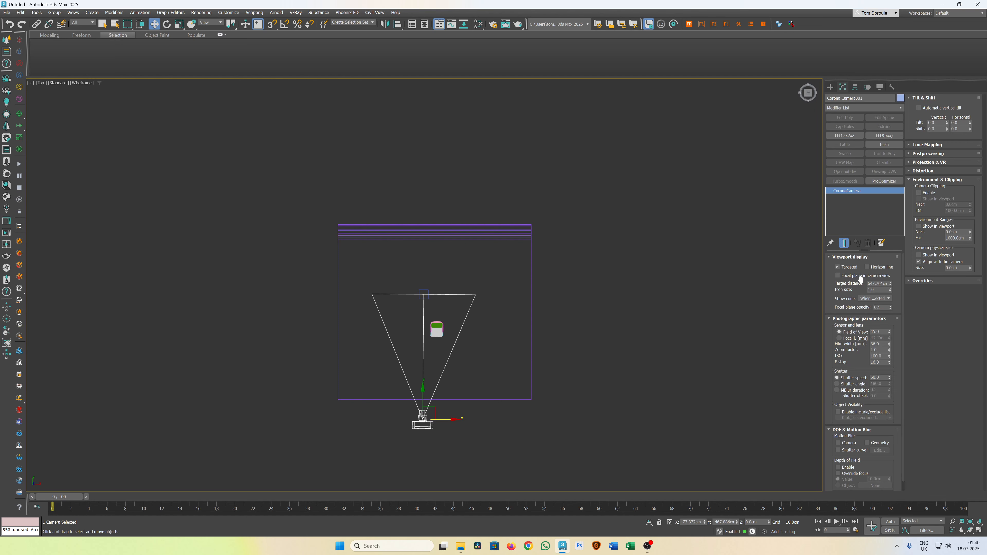
{"action": "left_click", "coordinate": [838, 267]}
{"action": "middle_click_drag", "start_coordinate": [471, 387], "coordinate": [467, 376]}
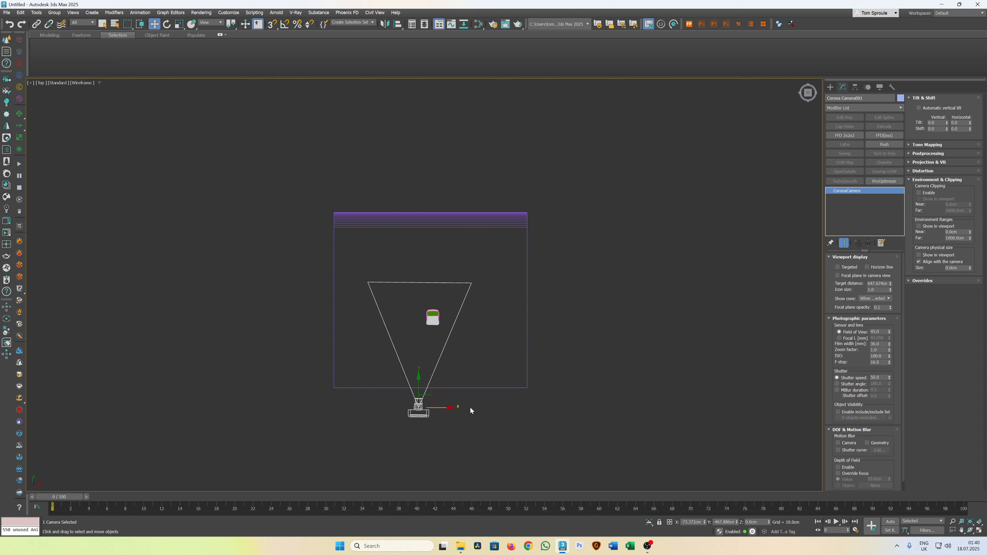
{"action": "left_click", "coordinate": [838, 266]}
{"action": "left_click_drag", "start_coordinate": [434, 408], "coordinate": [588, 359]}
{"action": "right_click", "coordinate": [588, 359]}
{"action": "left_click", "coordinate": [842, 269]}
Show the Corona camera's view in the perspective viewport and try camera heights of 120 and 50 cm, settling on 60 cm.
{"action": "key", "text": "alt+w"}
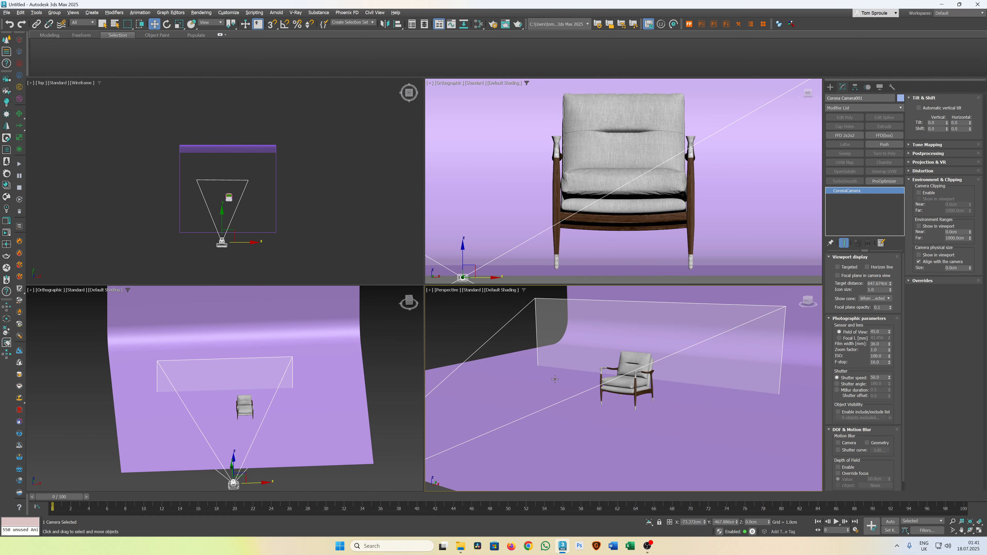
{"action": "key", "text": "c"}
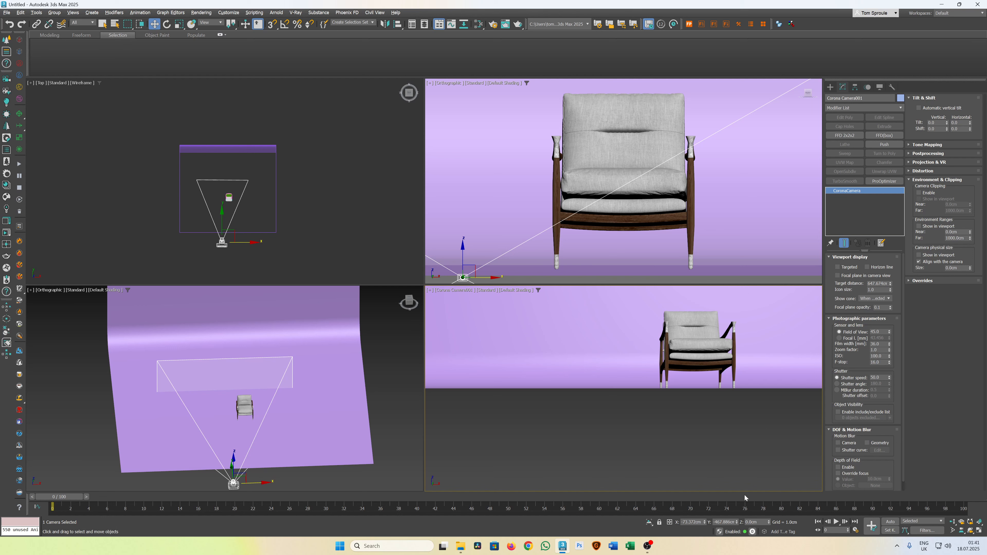
{"action": "left_click", "coordinate": [756, 522]}
{"action": "type", "text": "120"}
{"action": "key", "text": "Return"}
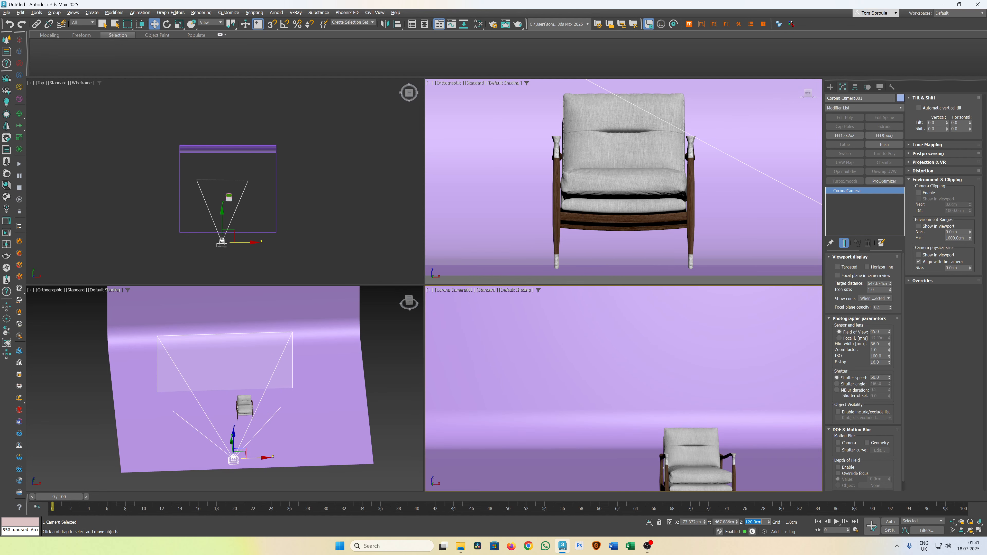
{"action": "type", "text": "50"}
{"action": "key", "text": "Return"}
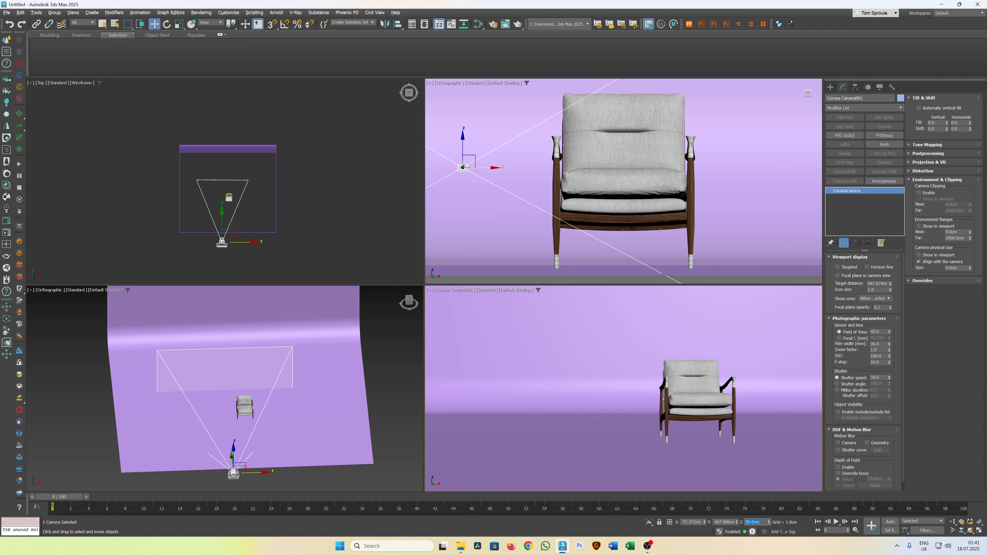
{"action": "type", "text": "60"}
{"action": "key", "text": "Return"}
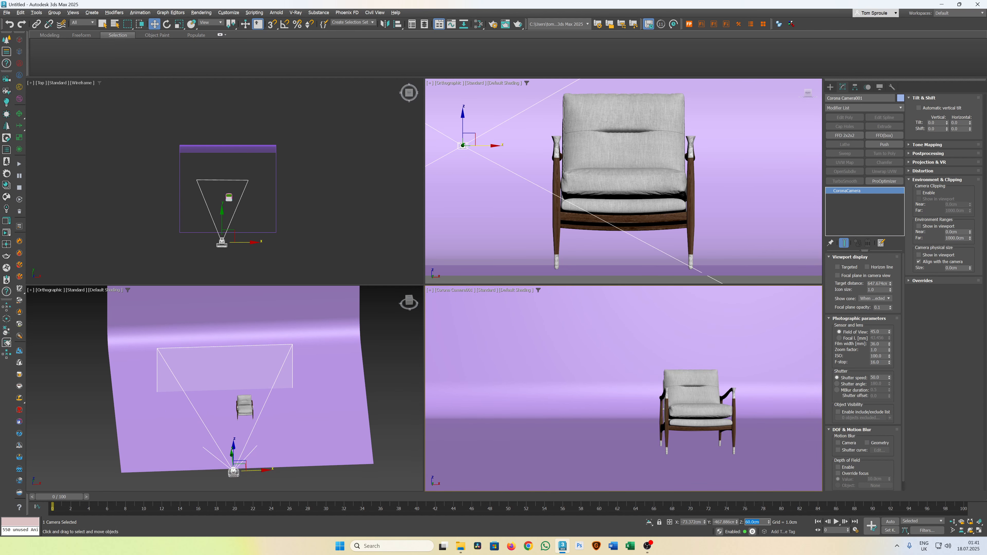
Rotate the chair group by -40 degrees about its vertical Z axis.
{"action": "left_click", "coordinate": [695, 424]}
{"action": "key", "text": "e"}
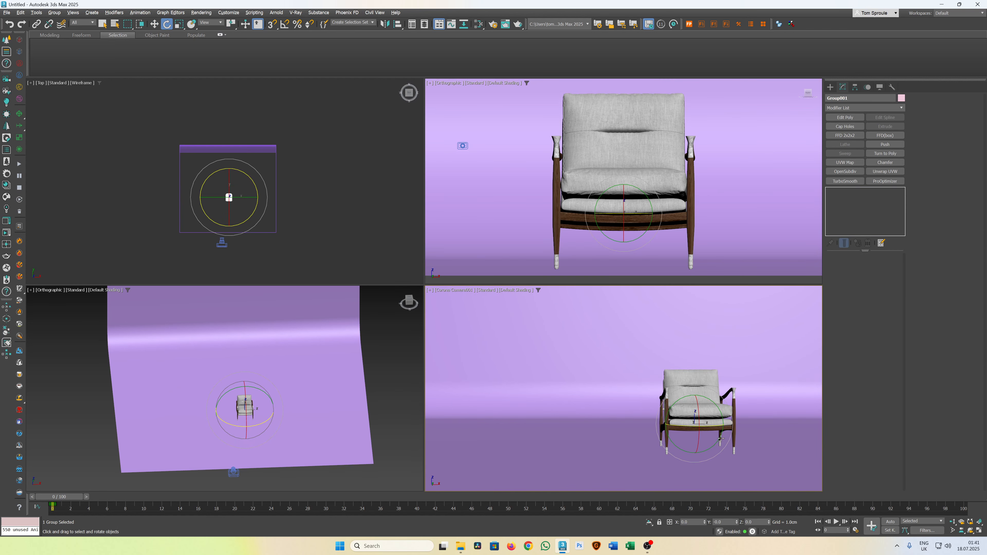
{"action": "left_click_drag", "start_coordinate": [705, 425], "coordinate": [706, 444]}
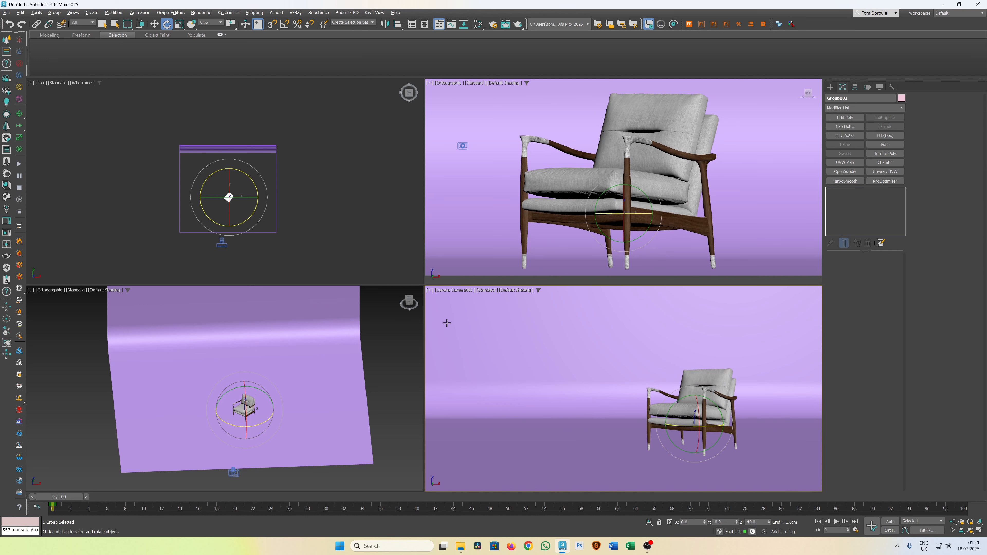
Show safe frames in the Corona camera viewport.
{"action": "right_click", "coordinate": [504, 330]}
{"action": "left_click", "coordinate": [451, 348]}
{"action": "key", "text": "shift+f"}
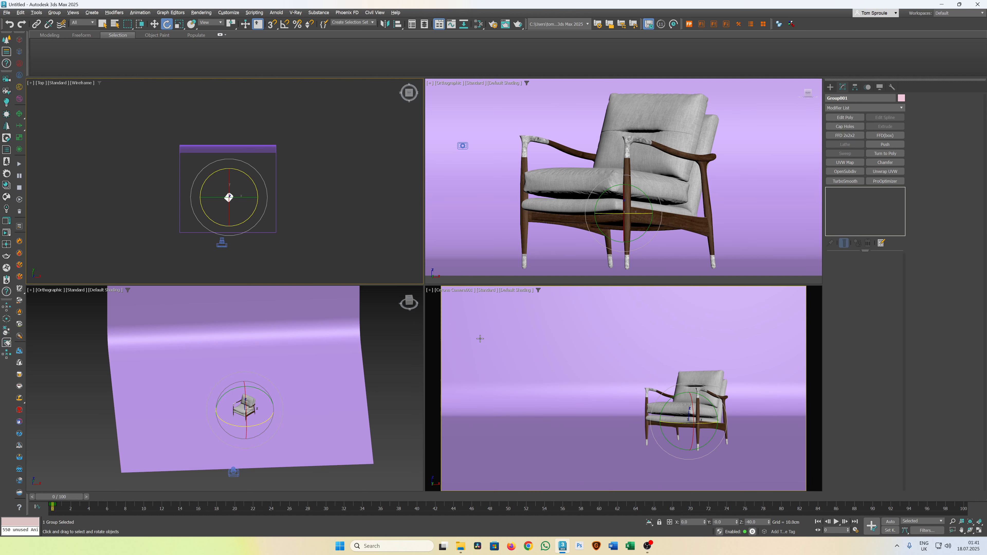
Create a spherical Corona light with a radius of about 147 cm just outside the backdrop's front-left corner in the Top view.
{"action": "left_click", "coordinate": [519, 340]}
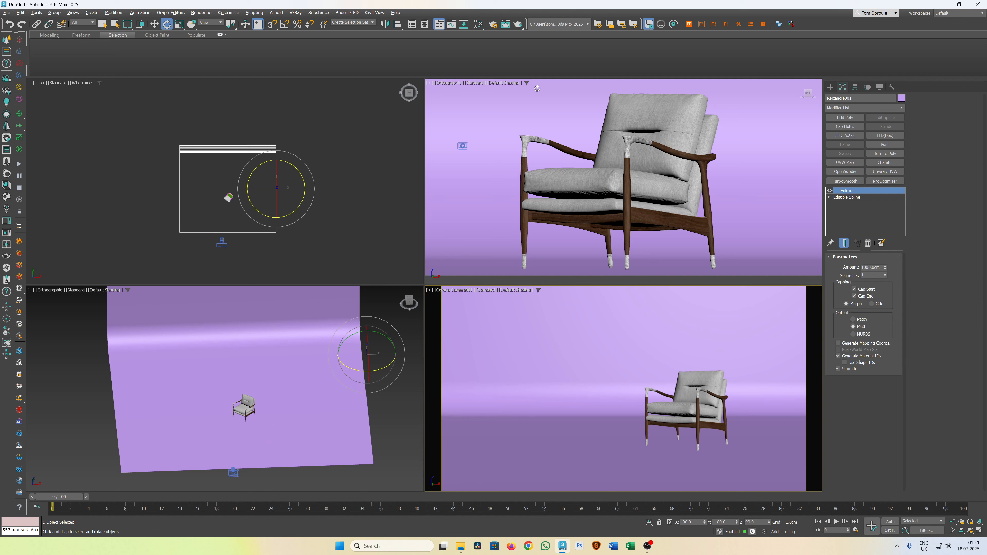
{"action": "left_click", "coordinate": [831, 87]}
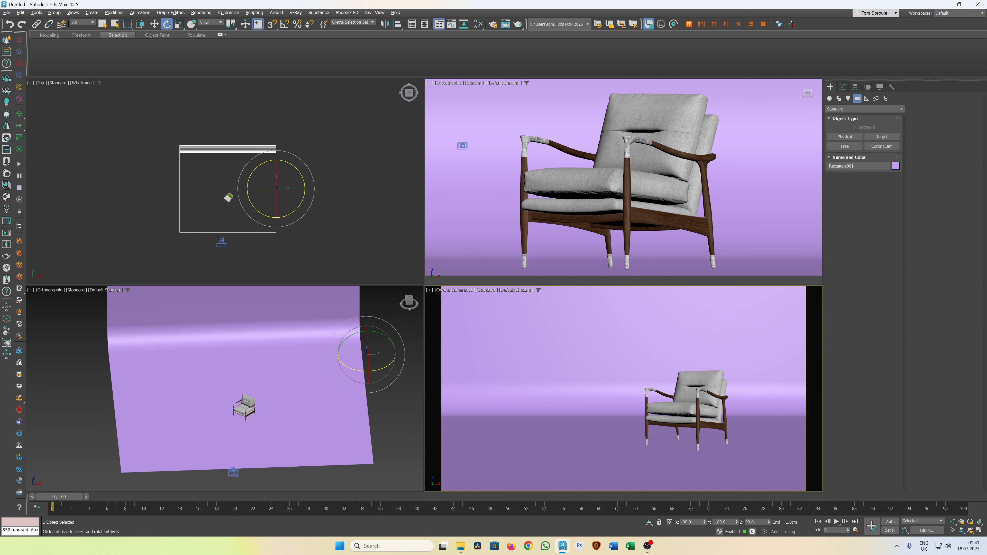
{"action": "left_click", "coordinate": [848, 98]}
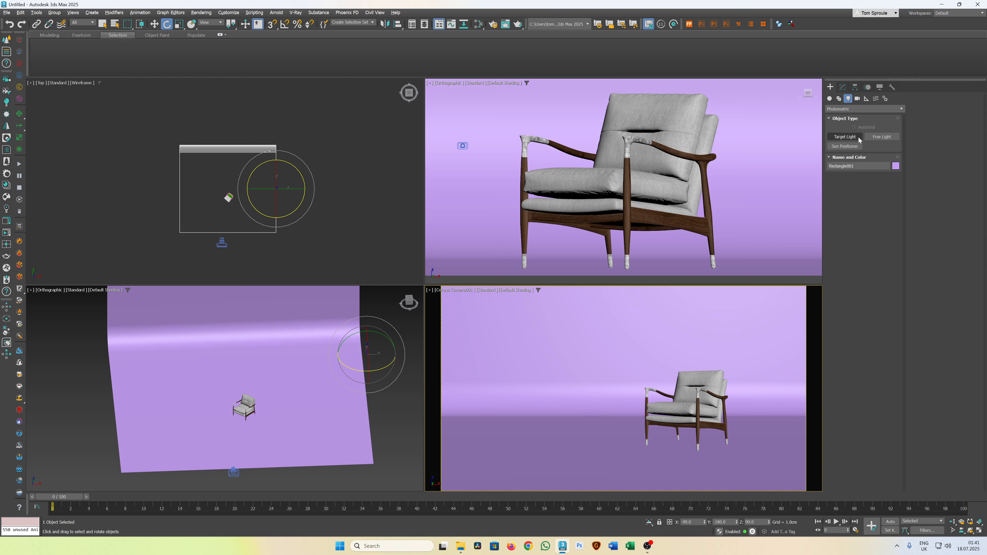
{"action": "left_click", "coordinate": [849, 112]}
{"action": "left_click", "coordinate": [839, 132]}
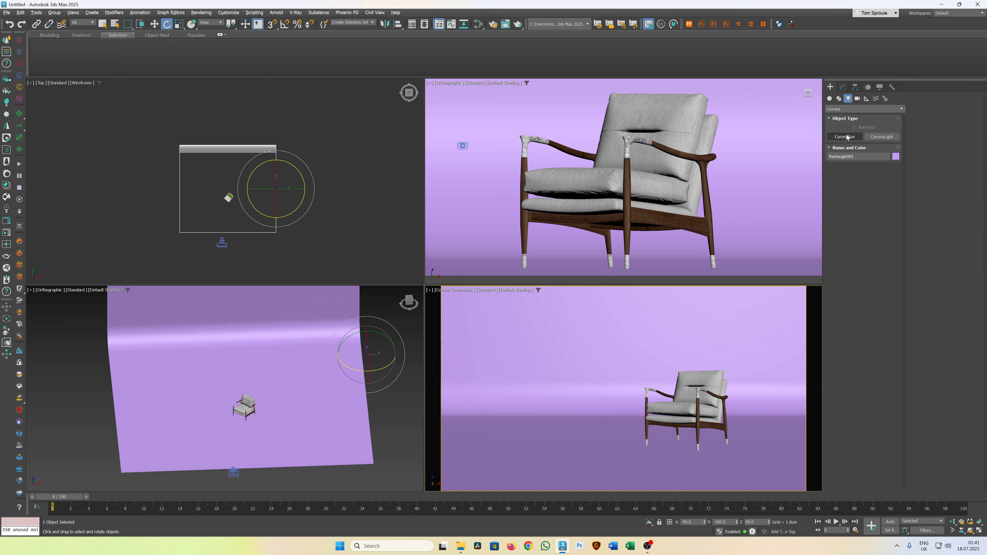
{"action": "left_click", "coordinate": [882, 136]}
{"action": "scroll", "coordinate": [276, 185], "scroll_direction": "down", "scroll_amount": 3}
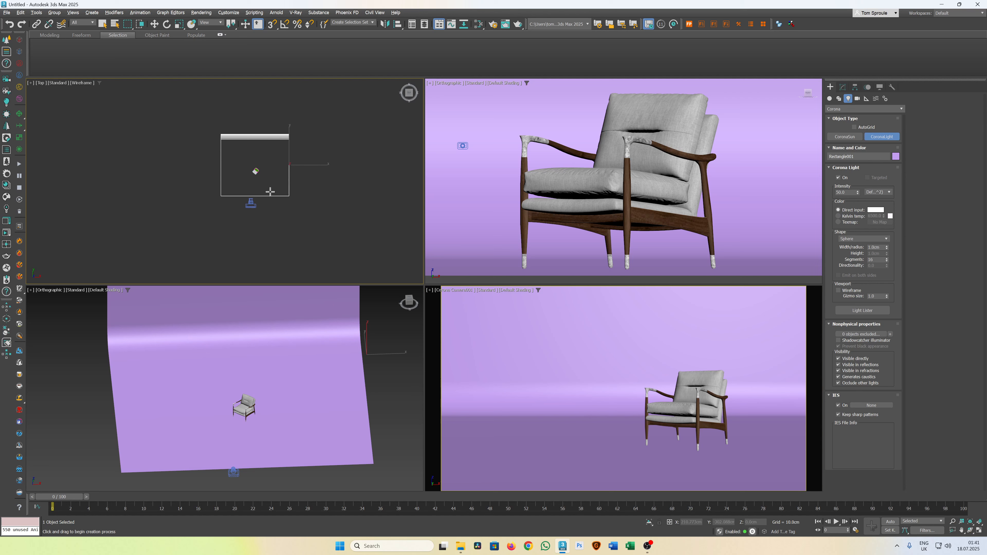
{"action": "left_click_drag", "start_coordinate": [220, 213], "coordinate": [231, 214]}
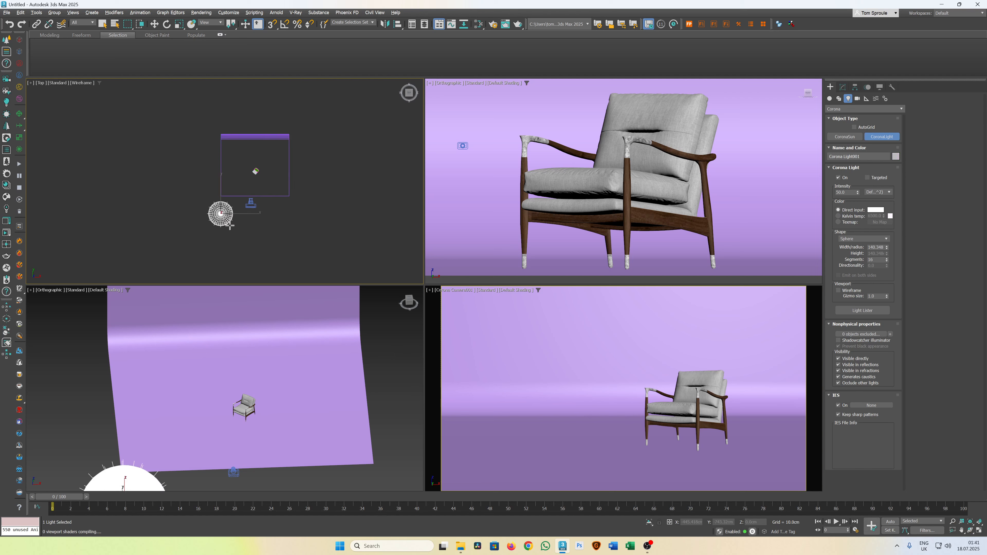
Change the Corona light's shape to Disk.
{"action": "key", "text": "e"}
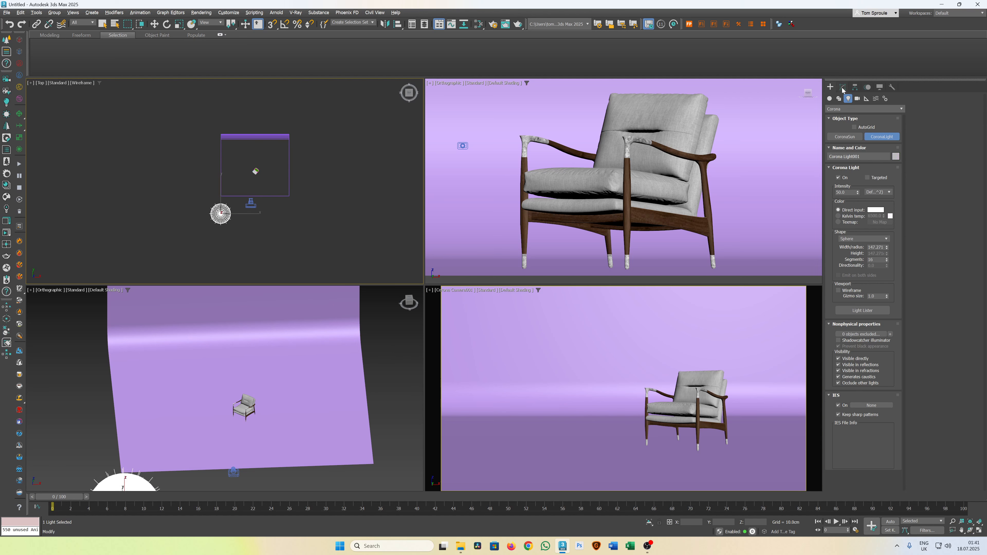
{"action": "left_click", "coordinate": [843, 87]}
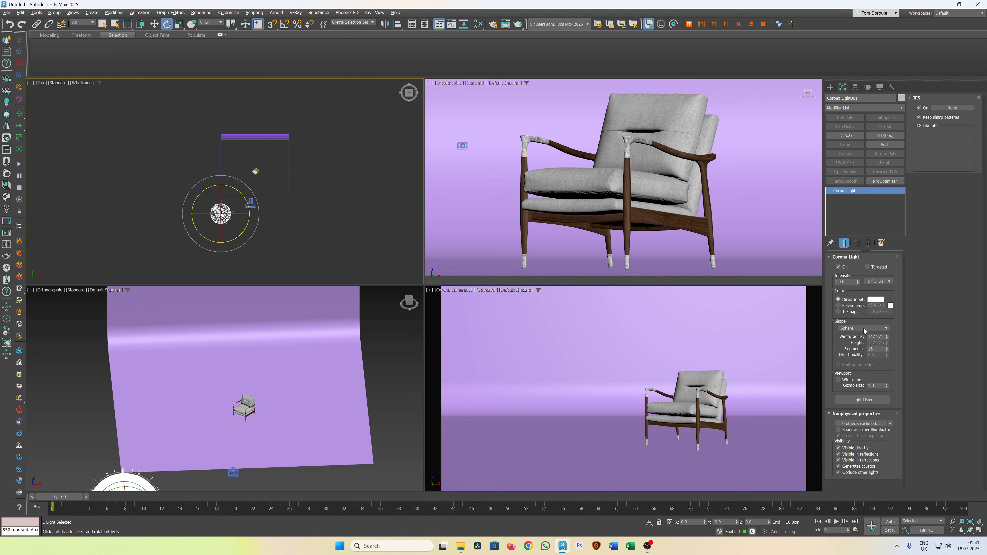
{"action": "left_click", "coordinate": [855, 327]}
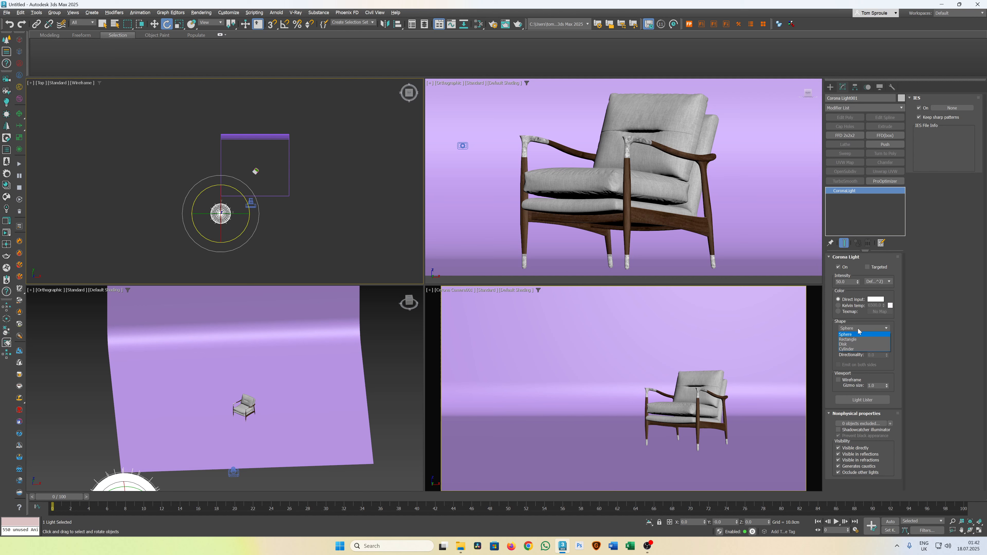
{"action": "left_click", "coordinate": [849, 345]}
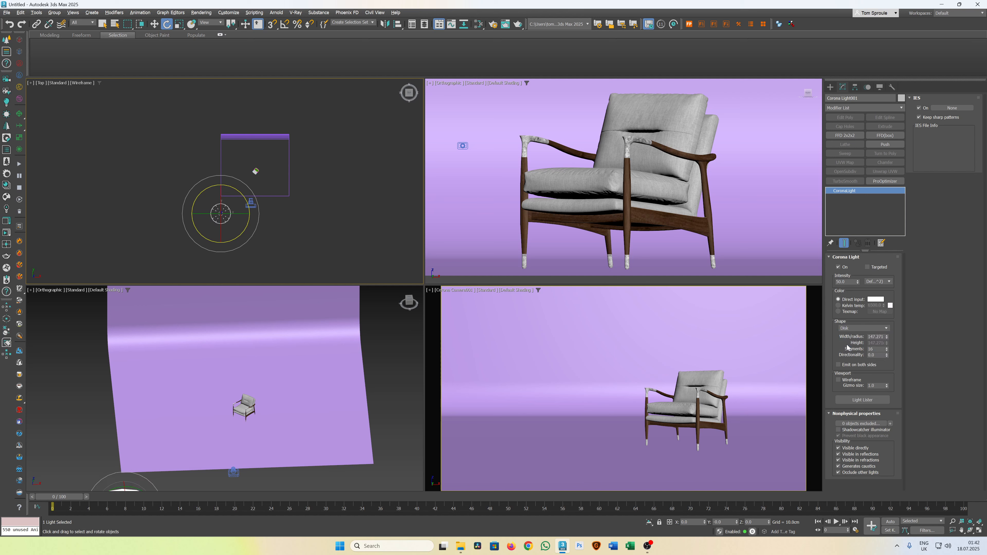
Rotate the disk light upright so it faces across the backdrop floor.
{"action": "scroll", "coordinate": [205, 223], "scroll_direction": "up", "scroll_amount": 3}
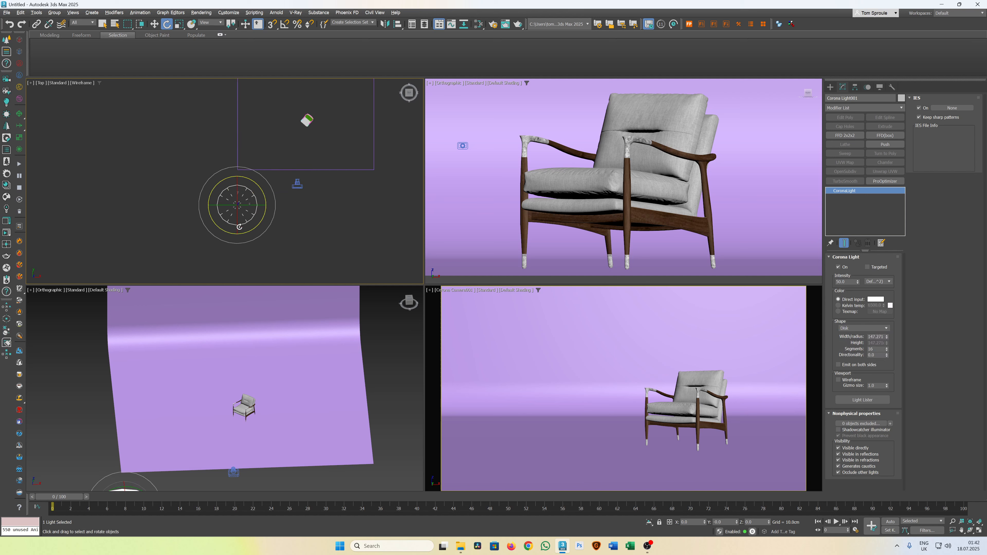
{"action": "left_click_drag", "start_coordinate": [237, 225], "coordinate": [244, 264]}
{"action": "middle_click_drag", "start_coordinate": [227, 229], "coordinate": [253, 200], "text": "alt"}
Raise the disk light to a height of about 257 cm and shift it sideways toward the chair to about X -387 cm.
{"action": "key", "text": "w"}
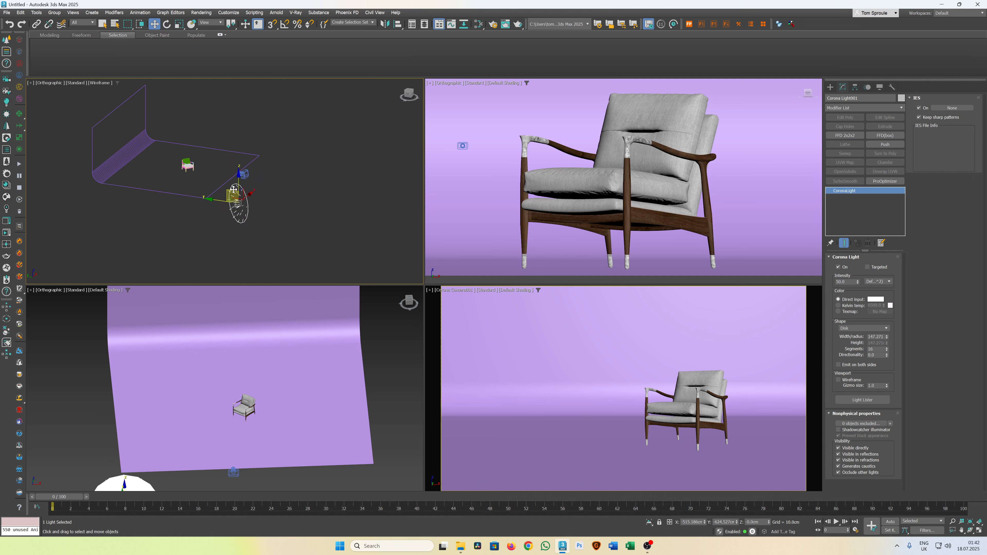
{"action": "left_click_drag", "start_coordinate": [238, 207], "coordinate": [234, 186]}
{"action": "middle_click_drag", "start_coordinate": [235, 187], "coordinate": [186, 192], "text": "alt"}
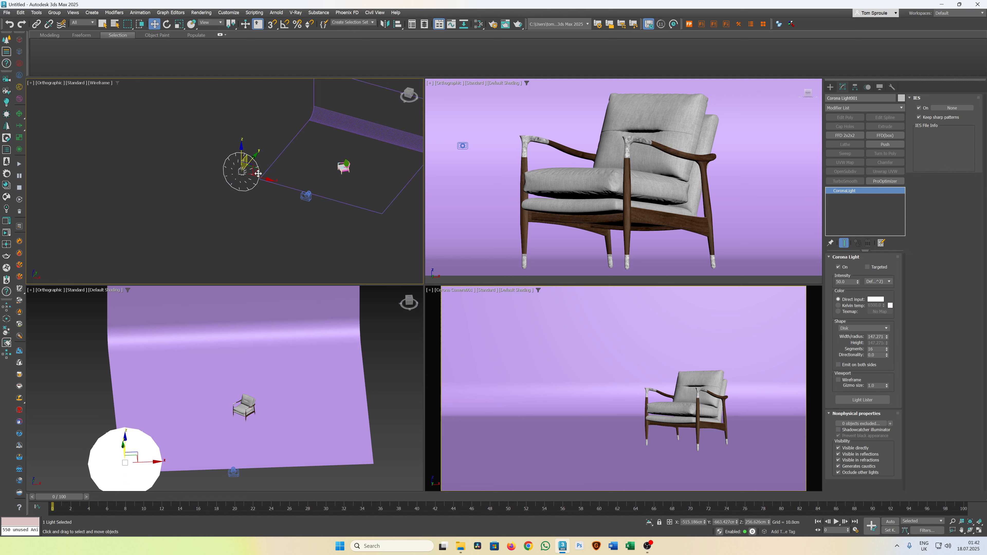
{"action": "key", "text": "e"}
{"action": "left_click_drag", "start_coordinate": [277, 179], "coordinate": [259, 193]}
{"action": "key", "text": "w"}
{"action": "middle_click_drag", "start_coordinate": [340, 204], "coordinate": [342, 195], "text": "alt"}
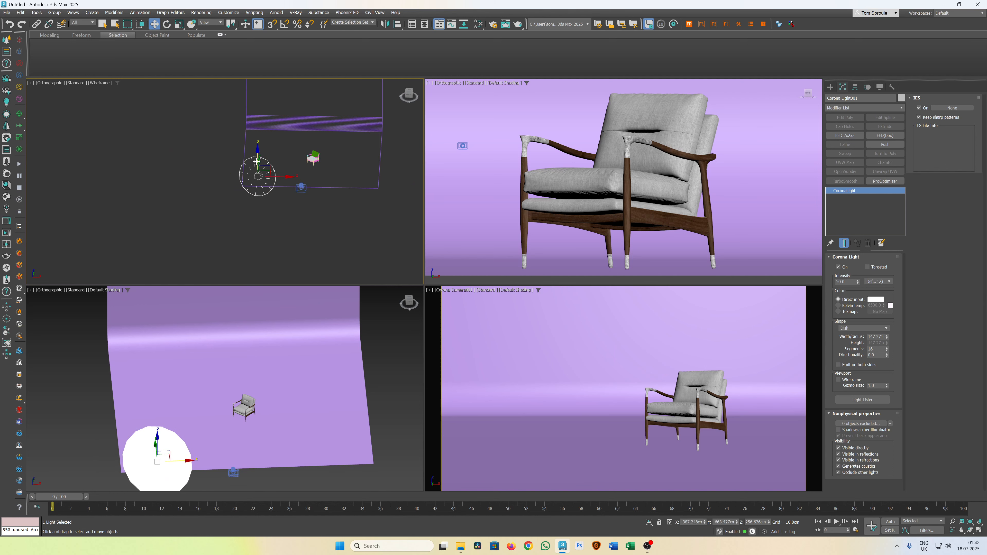
Set the renderer to Corona for the camera view and enable the material override in the render setup.
{"action": "right_click", "coordinate": [646, 356]}
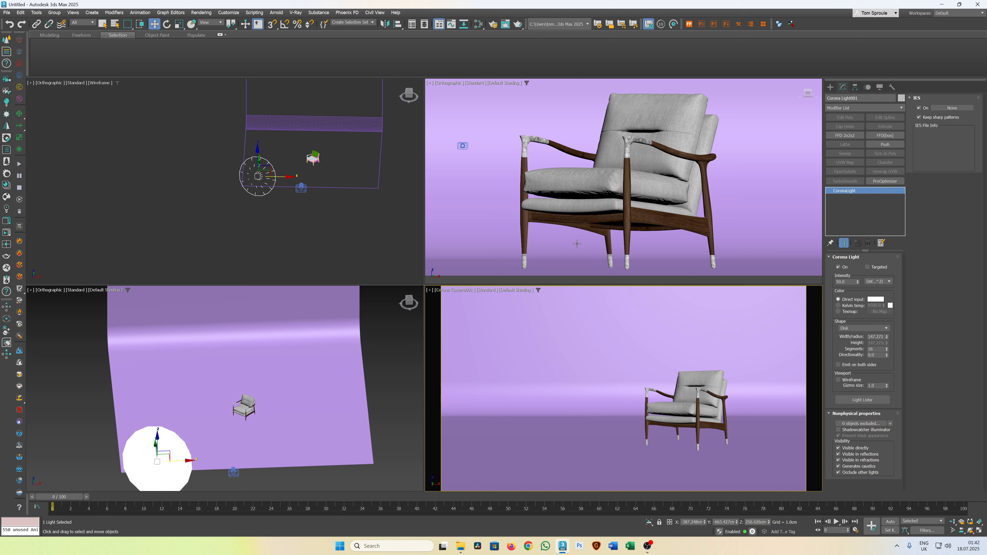
{"action": "left_click", "coordinate": [493, 25]}
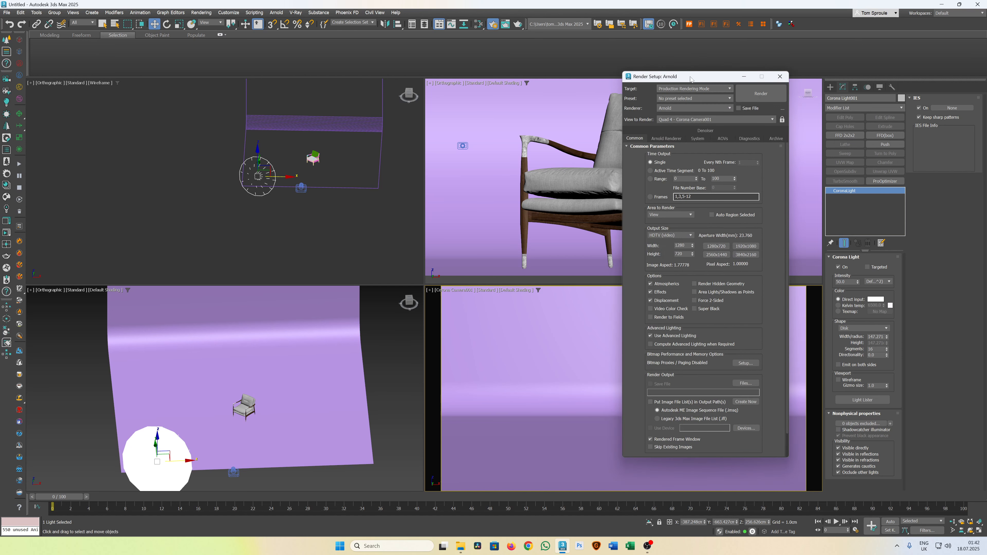
{"action": "left_click_drag", "start_coordinate": [690, 79], "coordinate": [577, 69]}
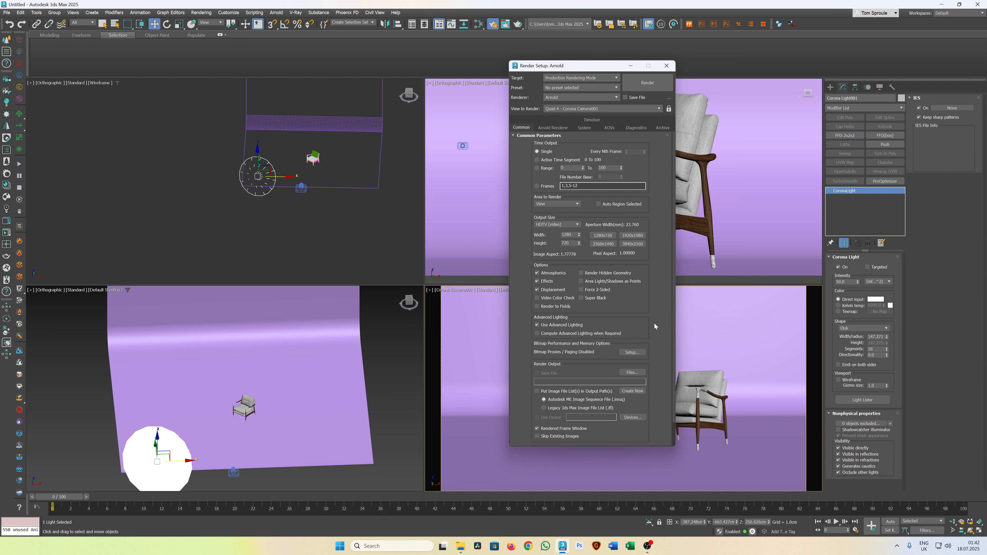
{"action": "left_click_drag", "start_coordinate": [554, 69], "coordinate": [675, 72]}
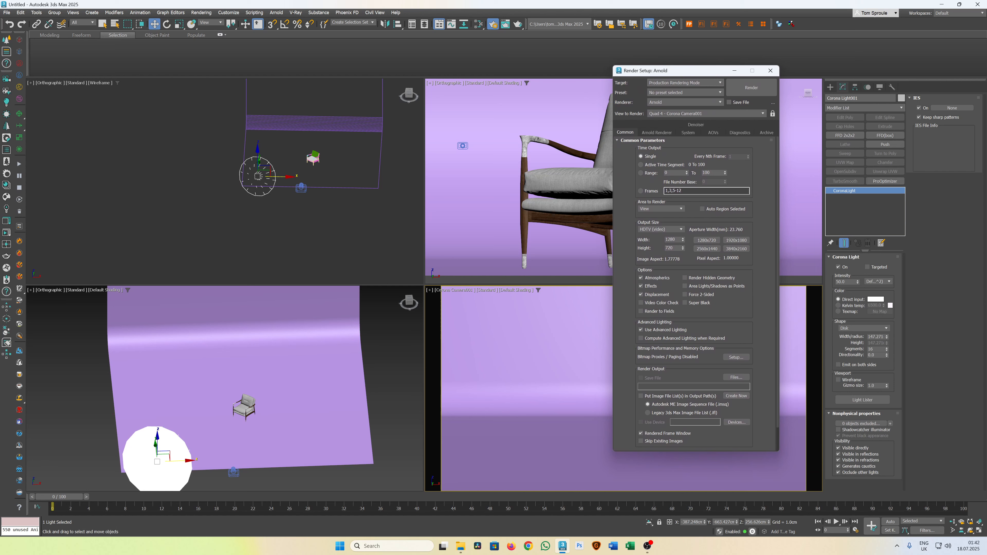
{"action": "left_click", "coordinate": [672, 104]}
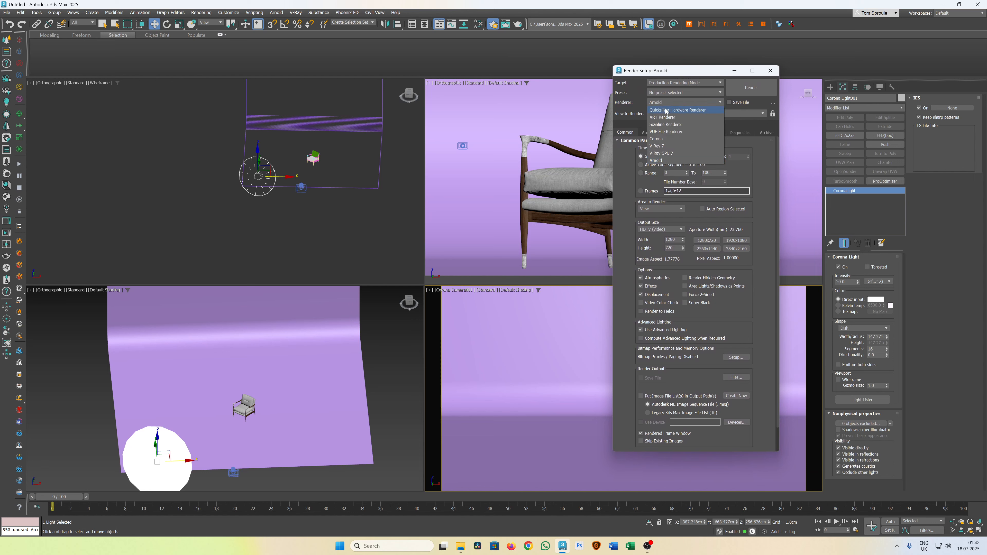
{"action": "left_click", "coordinate": [660, 139]}
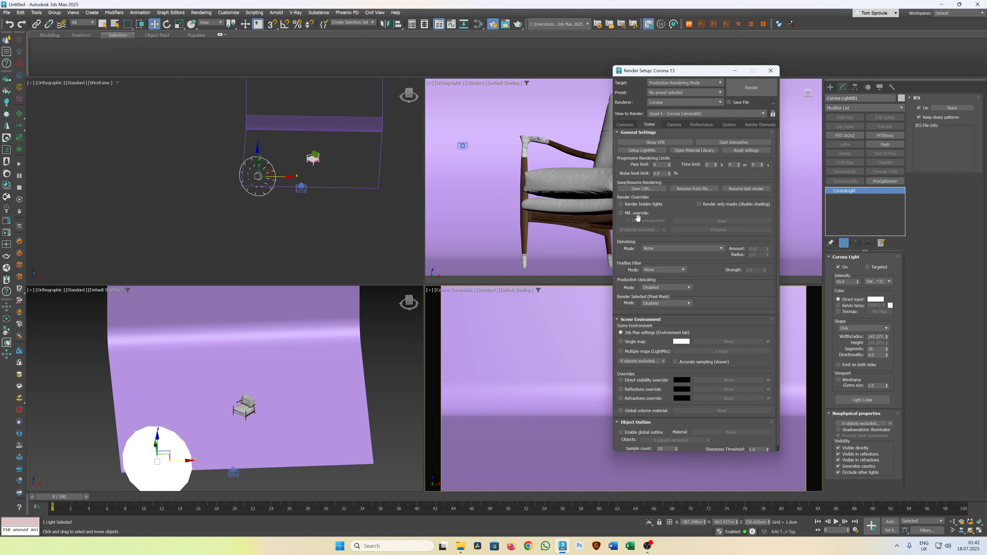
{"action": "left_click", "coordinate": [626, 214]}
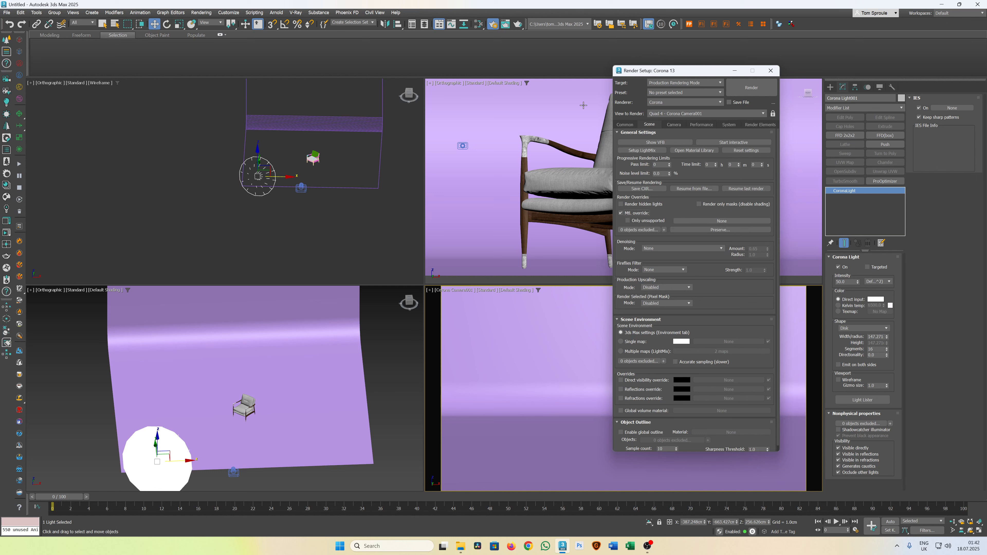
Add a CoronaPhysicalMtl material to the Slate Material Editor view.
{"action": "left_click", "coordinate": [479, 25]}
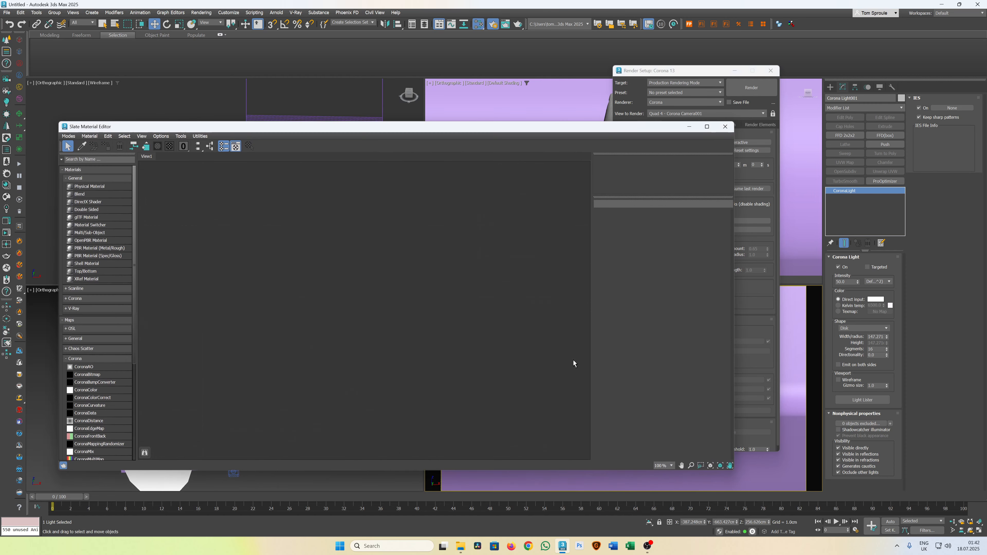
{"action": "scroll", "coordinate": [78, 357], "scroll_direction": "down", "scroll_amount": 4}
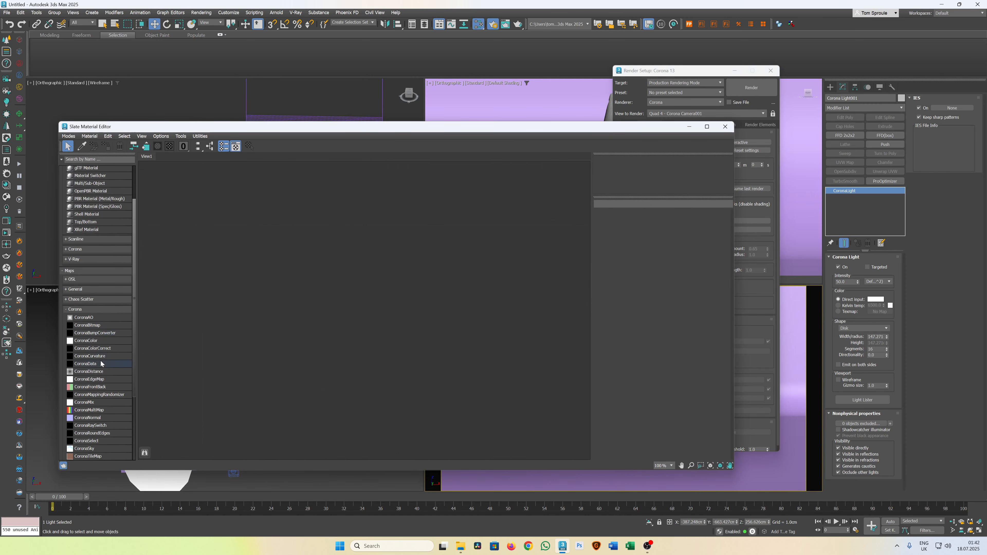
{"action": "left_click", "coordinate": [98, 304]}
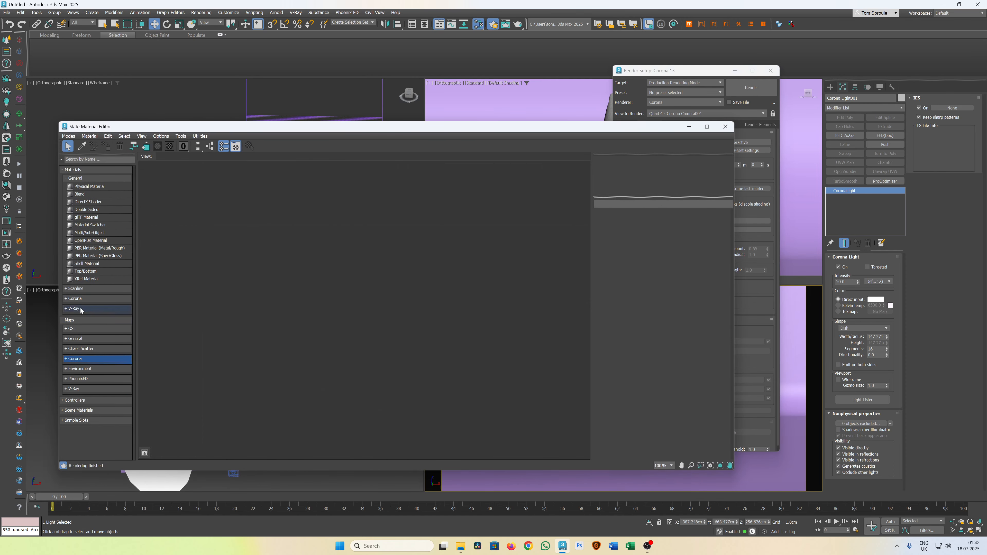
{"action": "left_click", "coordinate": [75, 178]}
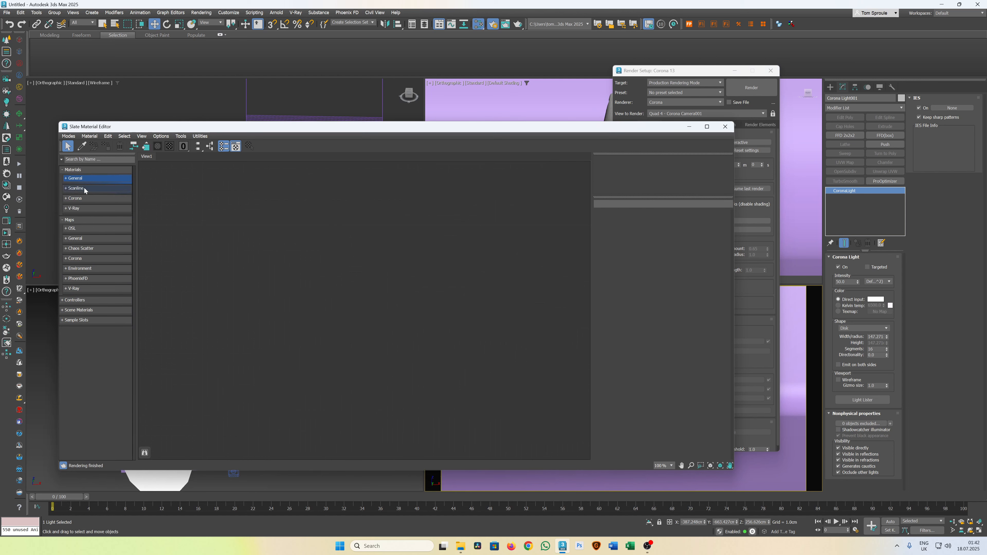
{"action": "left_click", "coordinate": [76, 198]}
{"action": "left_click_drag", "start_coordinate": [90, 206], "coordinate": [303, 242]}
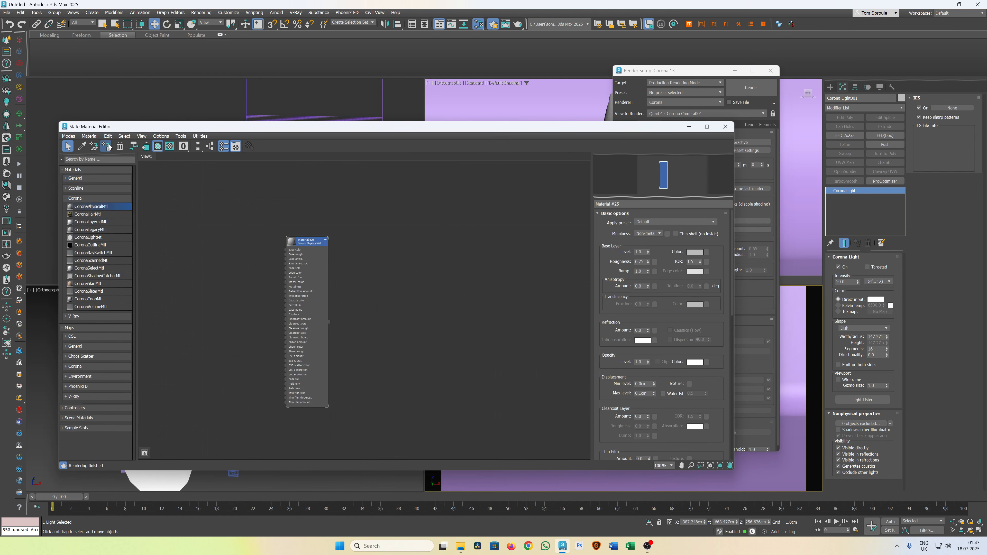
{"action": "left_click", "coordinate": [84, 188]}
{"action": "left_click", "coordinate": [84, 189]}
{"action": "left_click", "coordinate": [79, 179]}
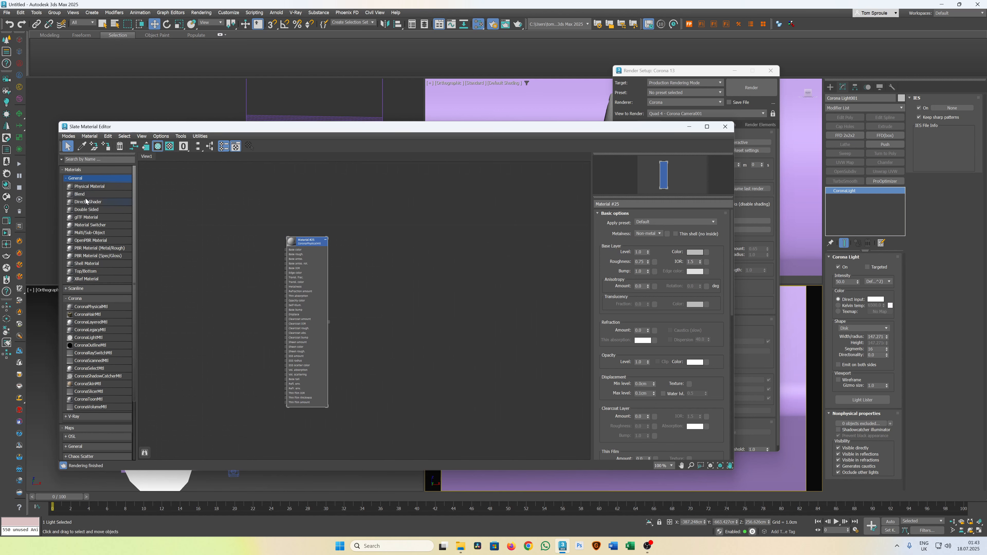
{"action": "left_click_drag", "start_coordinate": [89, 186], "coordinate": [229, 255]}
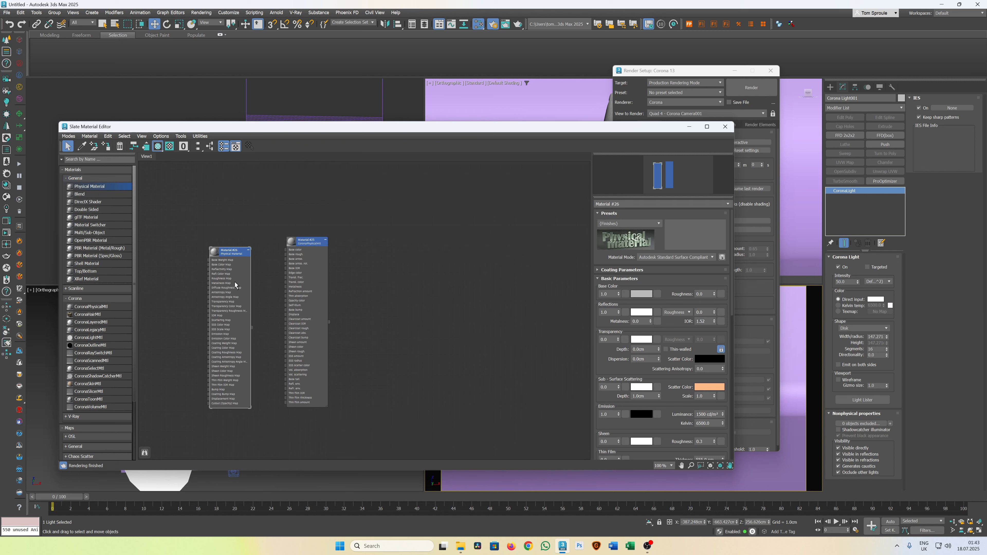
{"action": "key", "text": "Delete"}
{"action": "left_click", "coordinate": [92, 179]}
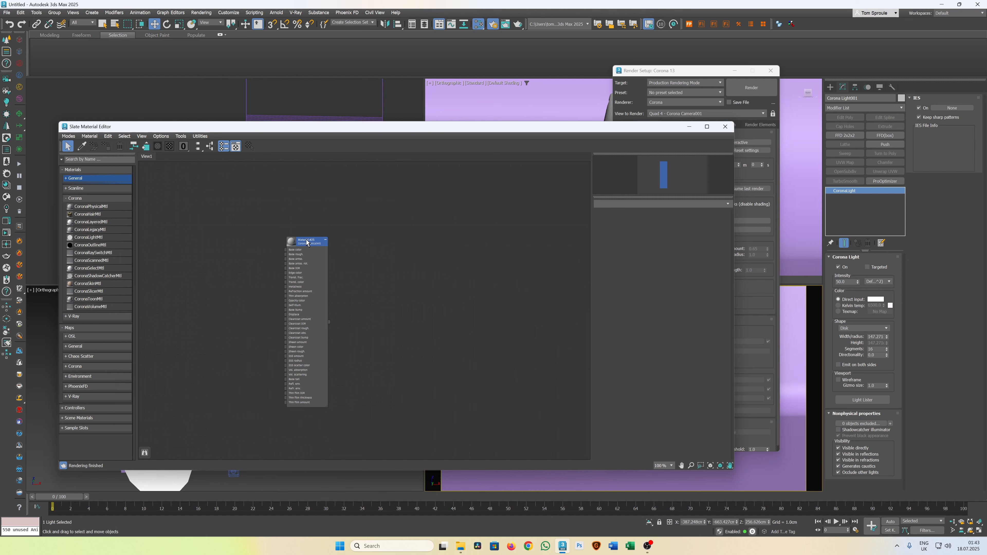
Assign the CoronaPhysicalMtl as an instance to the render setup's material override slot.
{"action": "left_click_drag", "start_coordinate": [307, 243], "coordinate": [497, 219]}
{"action": "left_click_drag", "start_coordinate": [491, 132], "coordinate": [427, 140]}
{"action": "double_click", "coordinate": [444, 251]}
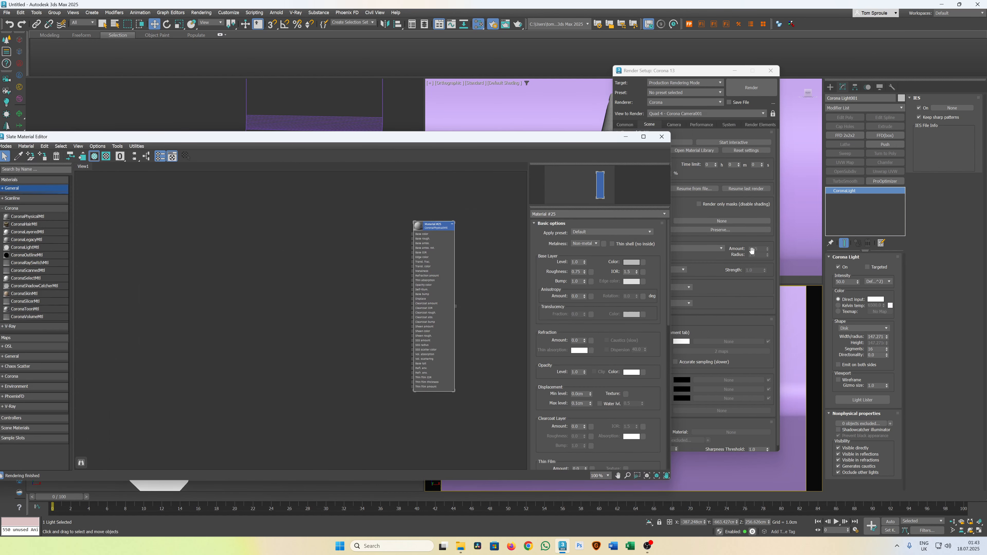
{"action": "left_click_drag", "start_coordinate": [519, 143], "coordinate": [477, 140]}
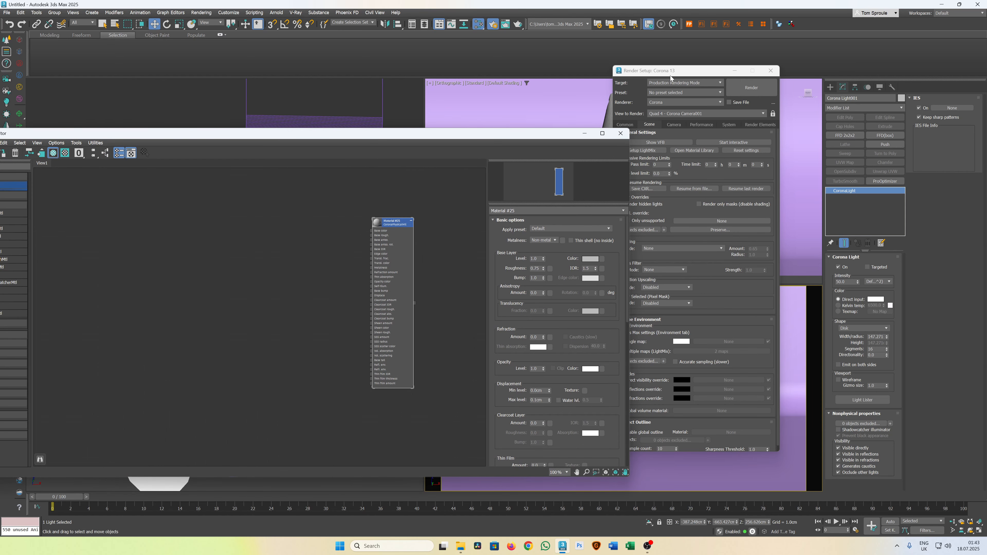
{"action": "left_click_drag", "start_coordinate": [669, 70], "coordinate": [699, 113]}
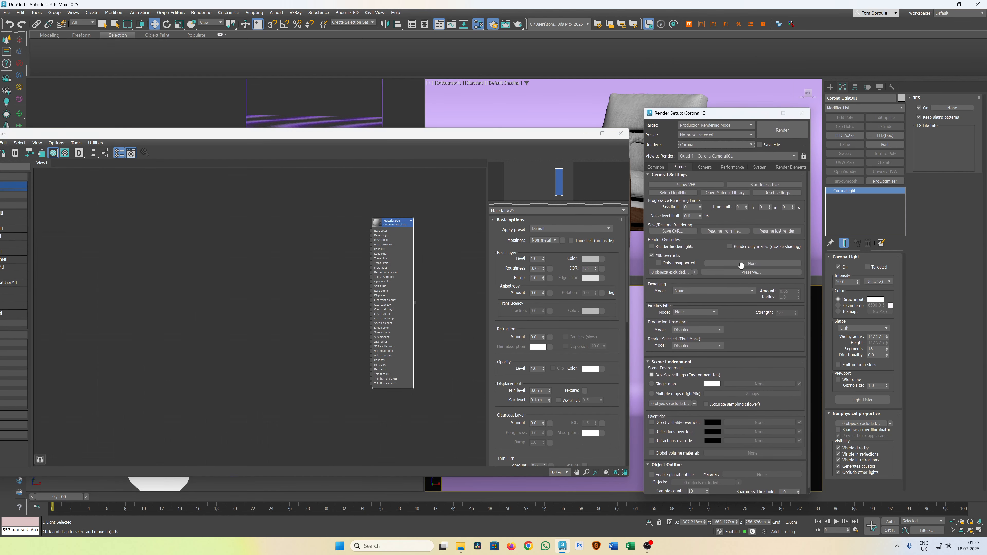
{"action": "left_click_drag", "start_coordinate": [415, 304], "coordinate": [762, 266]}
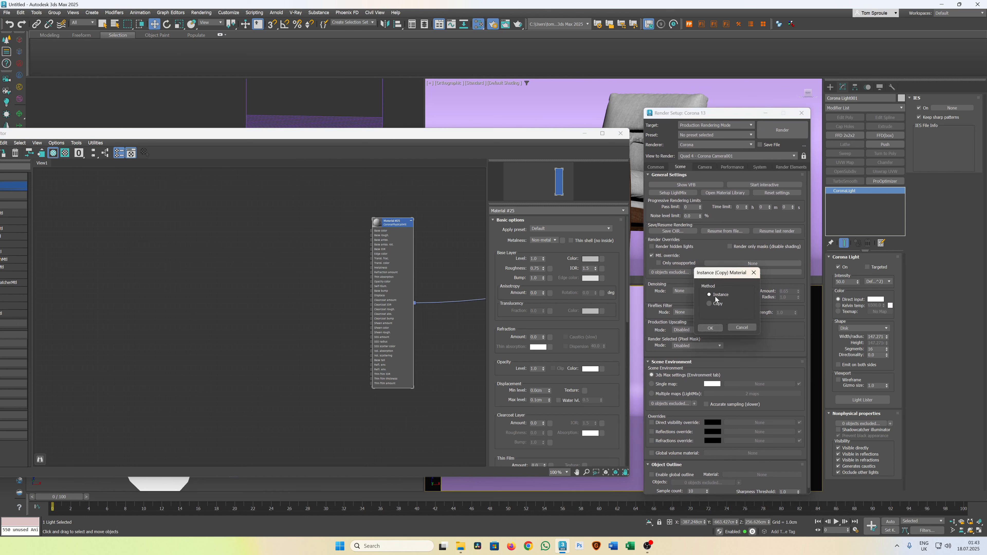
{"action": "left_click", "coordinate": [711, 328]}
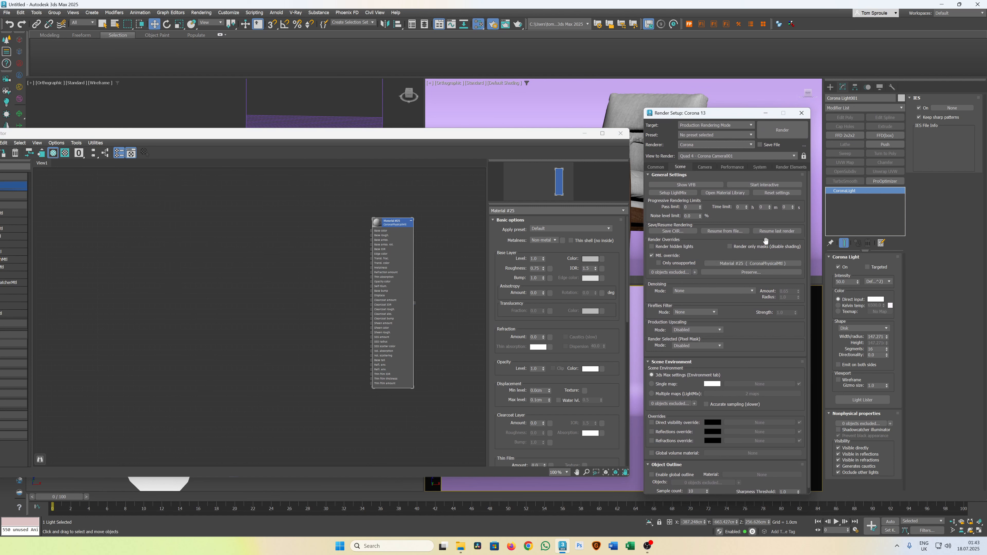
Rename the override material to "material 1" and set its base color to a magenta pink.
{"action": "left_click", "coordinate": [505, 211]}
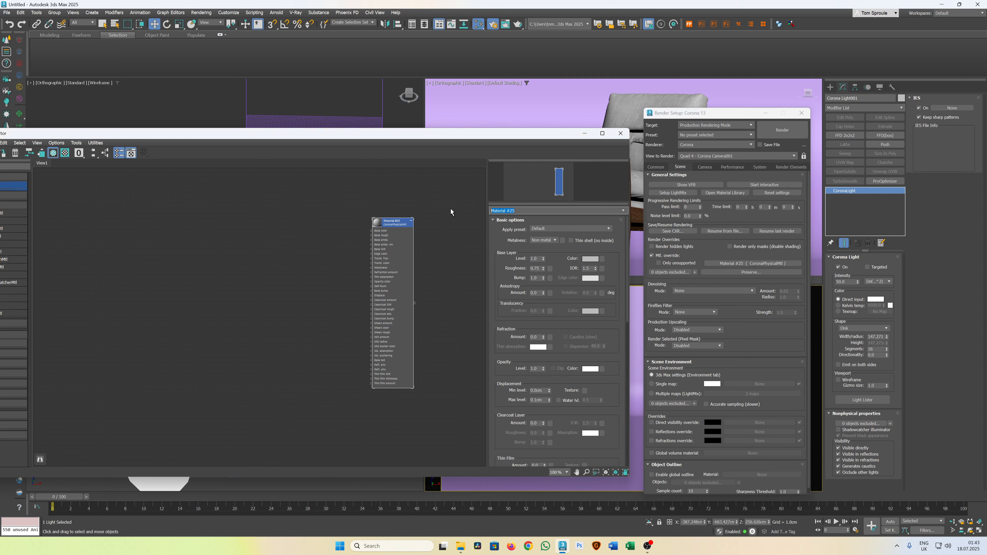
{"action": "type", "text": "ma"}
{"action": "left_click", "coordinate": [588, 260]}
{"action": "left_click_drag", "start_coordinate": [531, 214], "coordinate": [539, 214]}
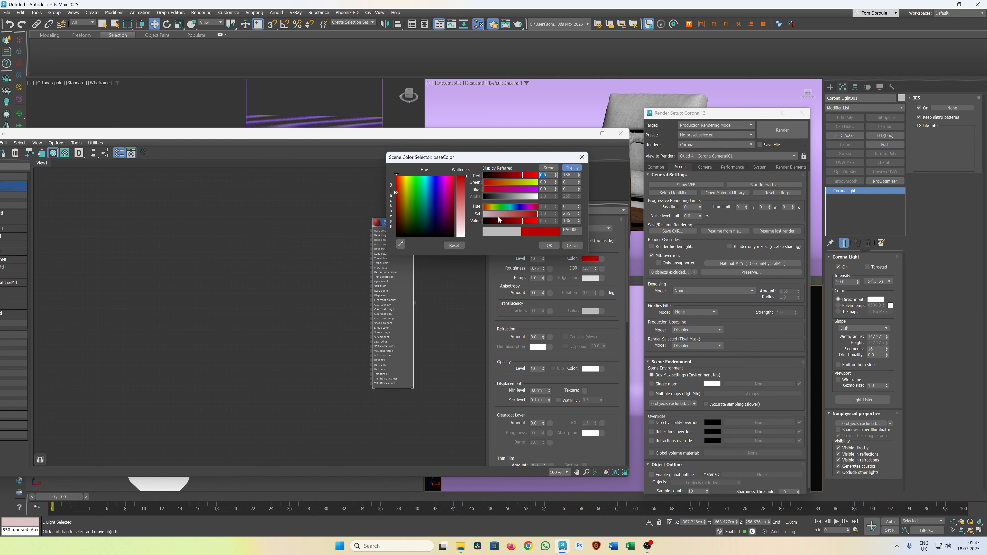
{"action": "left_click", "coordinate": [508, 191]}
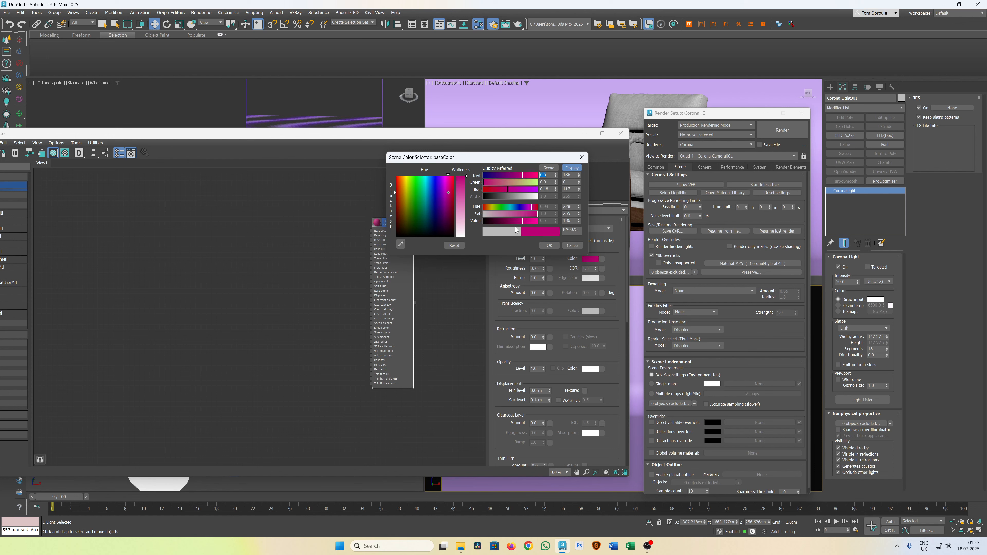
{"action": "left_click", "coordinate": [550, 246]}
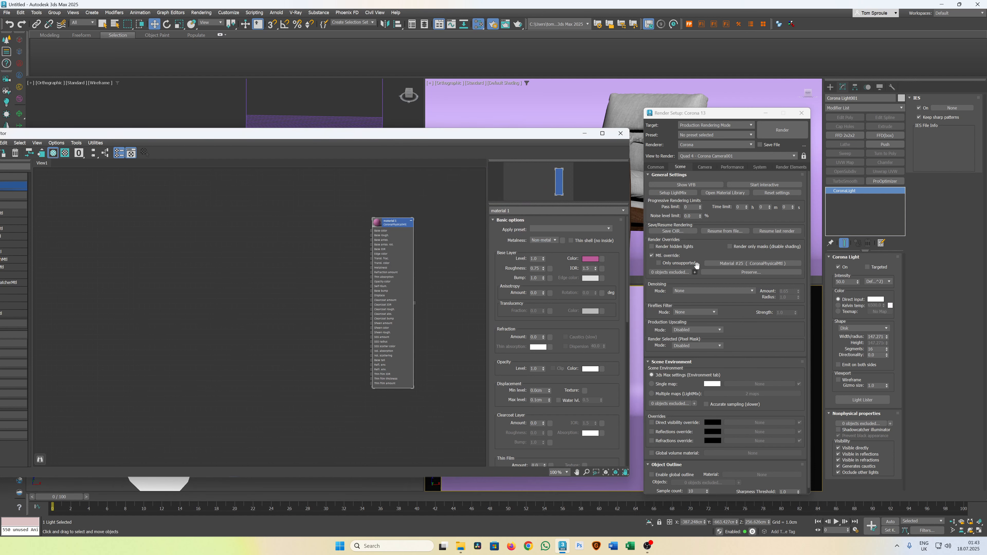
Start an interactive Corona render of the camera view and enlarge the frame buffer to full screen.
{"action": "left_click_drag", "start_coordinate": [729, 116], "coordinate": [784, 139]}
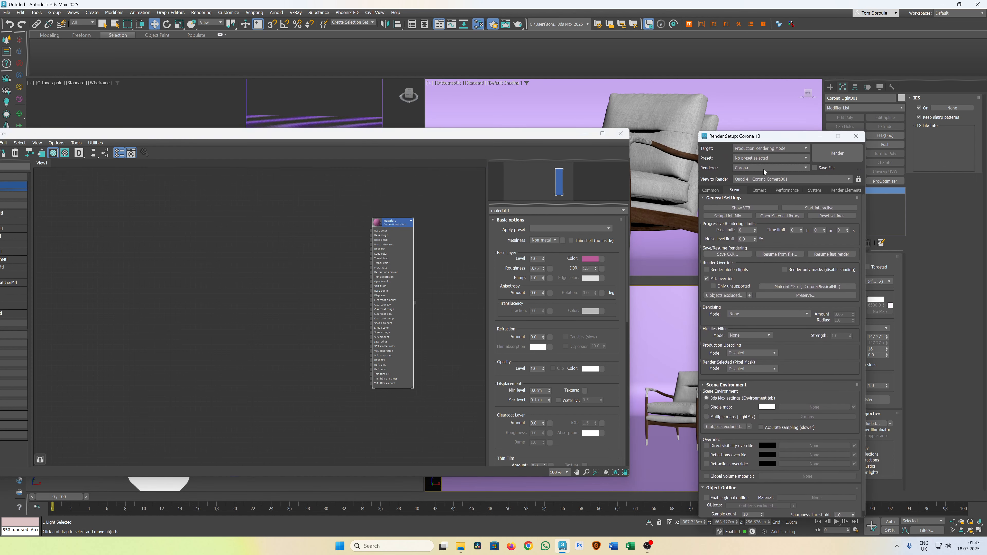
{"action": "left_click", "coordinate": [818, 207]}
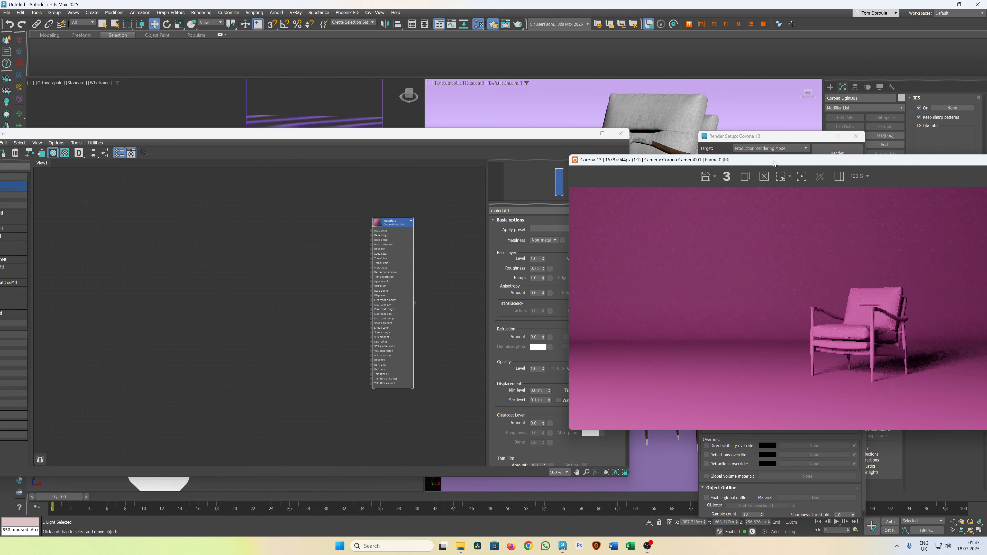
{"action": "left_click", "coordinate": [830, 115]}
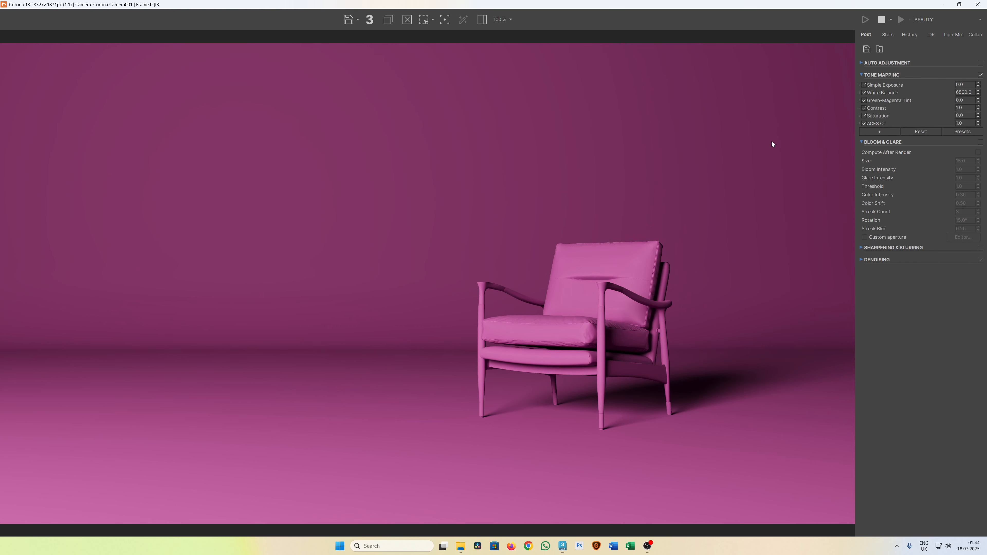
Examine the armchair's cushions and frame up close in the override render, then return to the scene.
{"action": "scroll", "coordinate": [589, 312], "scroll_direction": "up", "scroll_amount": 3}
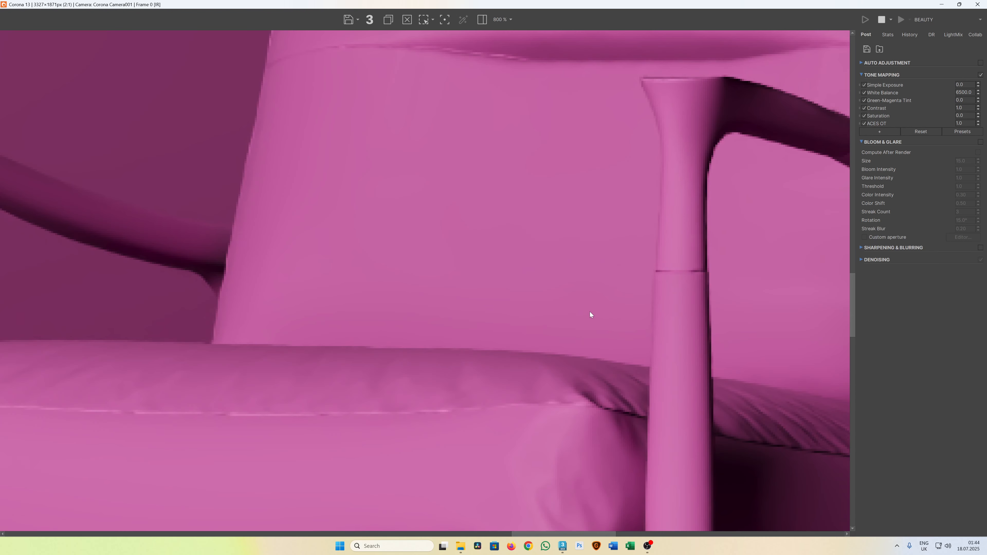
{"action": "scroll", "coordinate": [595, 304], "scroll_direction": "down", "scroll_amount": 1}
{"action": "middle_click_drag", "start_coordinate": [595, 304], "coordinate": [611, 282]}
{"action": "scroll", "coordinate": [596, 247], "scroll_direction": "down", "scroll_amount": 4}
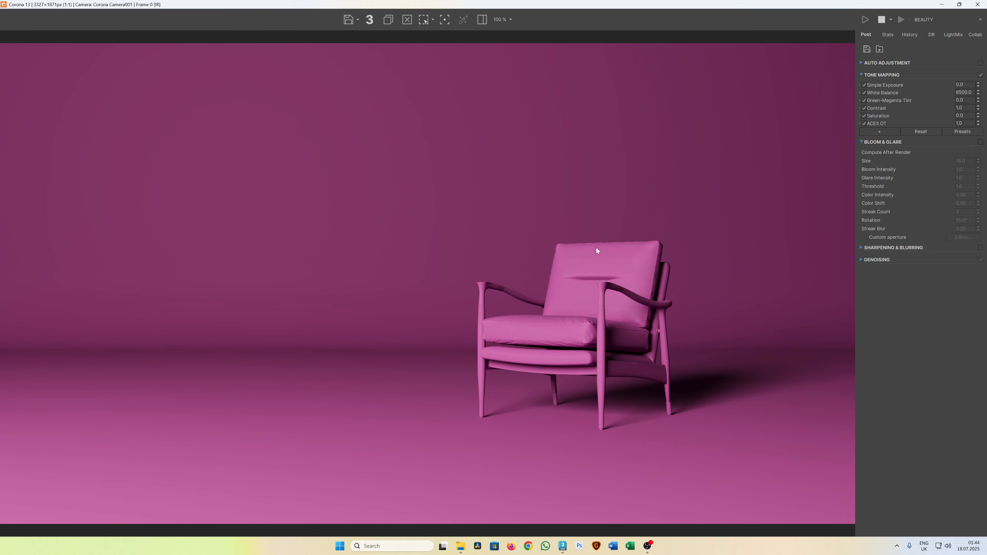
{"action": "scroll", "coordinate": [481, 317], "scroll_direction": "up", "scroll_amount": 4}
{"action": "scroll", "coordinate": [609, 309], "scroll_direction": "down", "scroll_amount": 4}
{"action": "key", "text": "alt+Tab"}
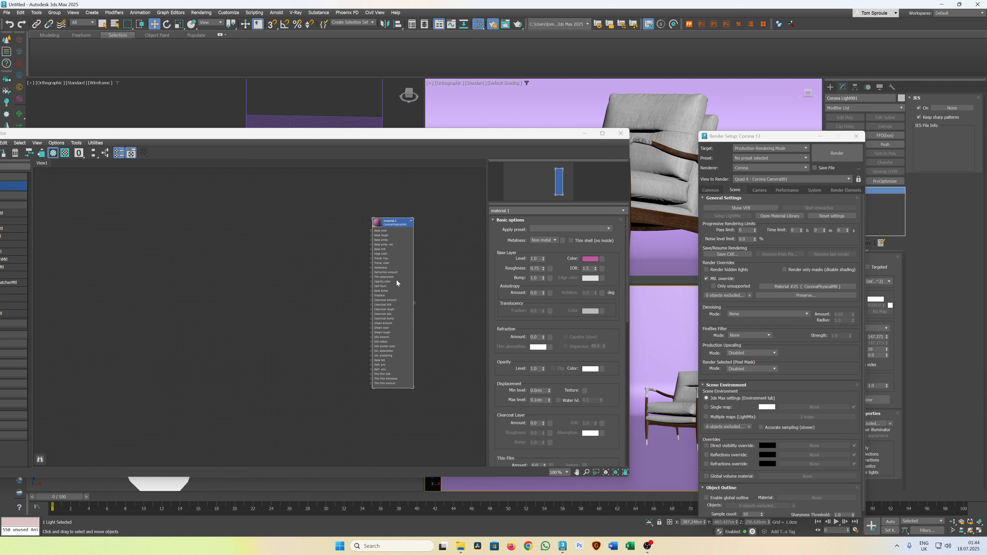
Set the material override to preserve displacement, bump and opacity.
{"action": "scroll", "coordinate": [399, 289], "scroll_direction": "up", "scroll_amount": 2}
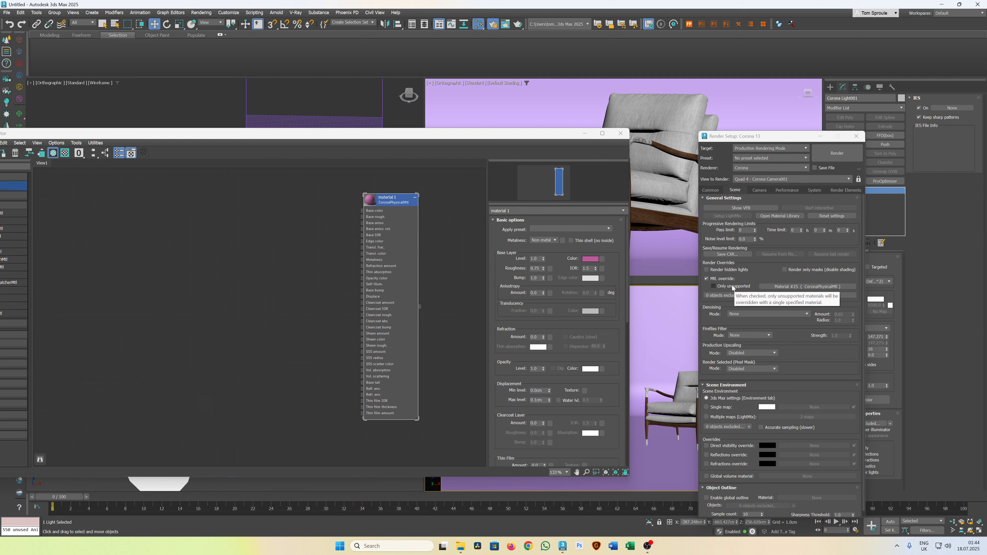
{"action": "left_click", "coordinate": [805, 295]}
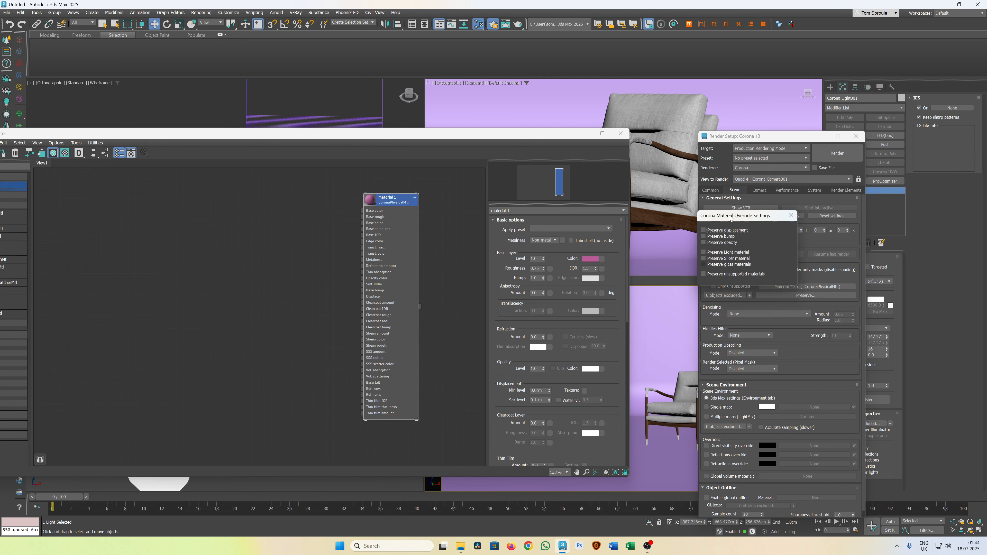
{"action": "left_click_drag", "start_coordinate": [730, 215], "coordinate": [510, 234]}
{"action": "left_click", "coordinate": [492, 255]}
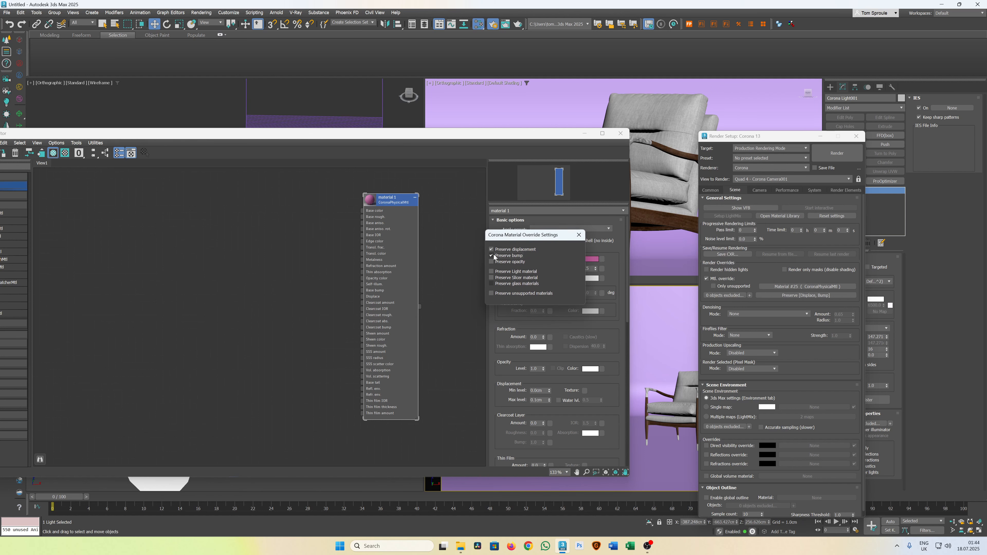
{"action": "left_click", "coordinate": [492, 249]}
{"action": "left_click", "coordinate": [498, 264]}
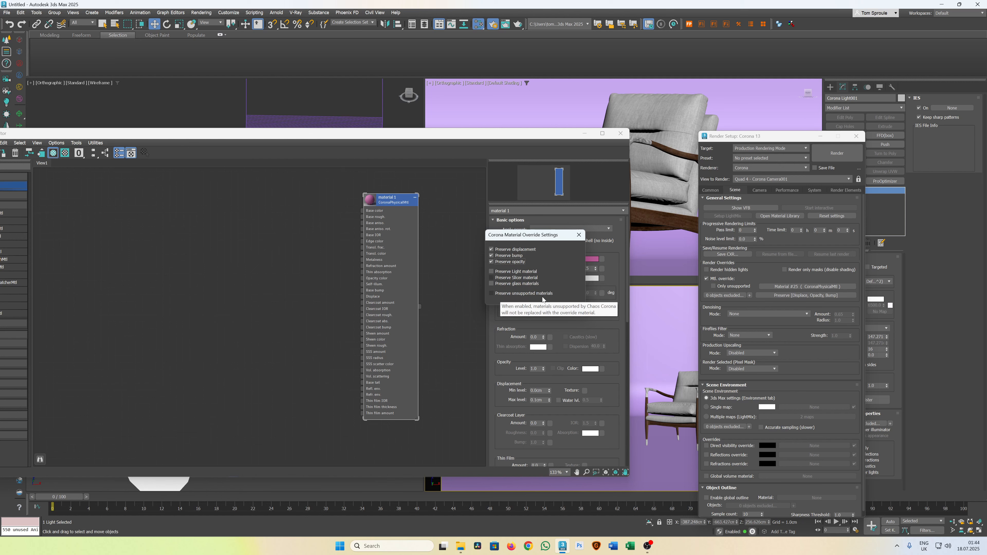
{"action": "left_click", "coordinate": [579, 235]}
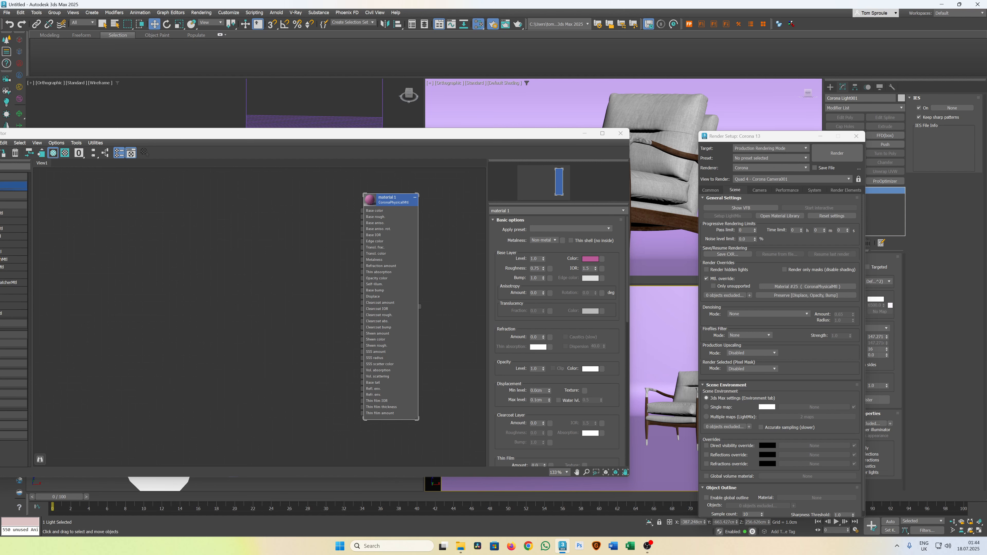
Bring the frame buffer into view and inspect the armchair's surface detail in the updated render.
{"action": "left_click_drag", "start_coordinate": [986, 195], "coordinate": [527, 100]}
{"action": "scroll", "coordinate": [517, 216], "scroll_direction": "up", "scroll_amount": 3}
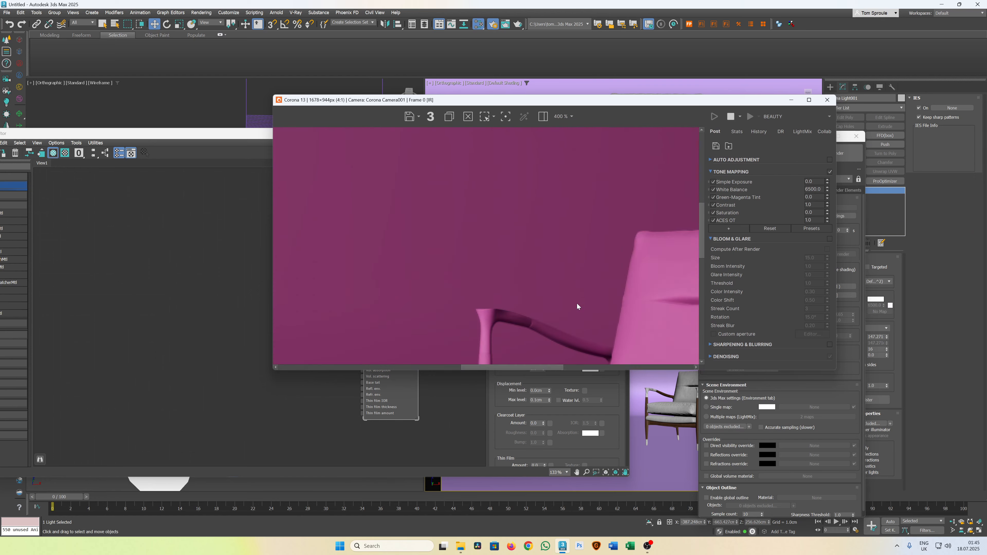
{"action": "middle_click_drag", "start_coordinate": [577, 306], "coordinate": [525, 267]}
{"action": "scroll", "coordinate": [540, 289], "scroll_direction": "down", "scroll_amount": 5}
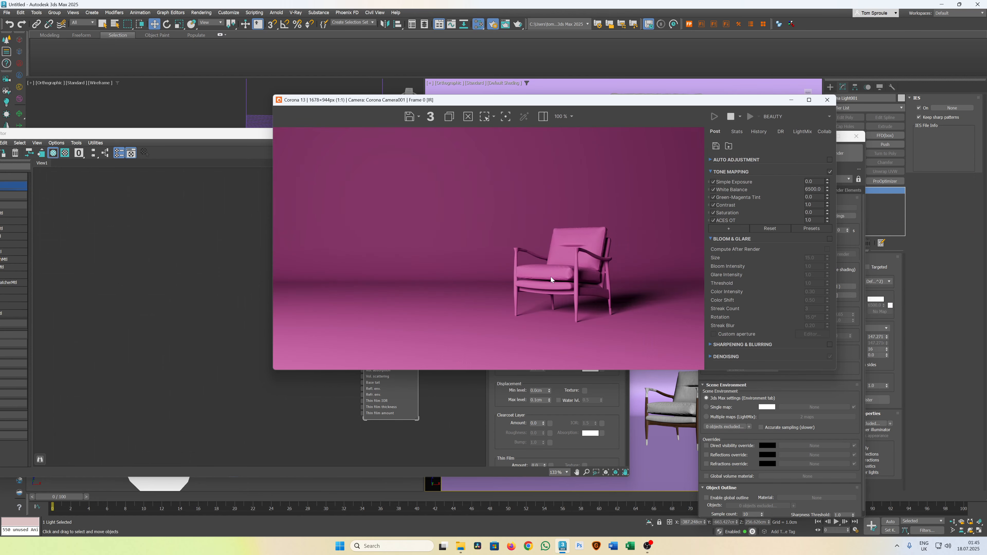
{"action": "scroll", "coordinate": [593, 196], "scroll_direction": "up", "scroll_amount": 2}
Move the frame buffer clear of the camera viewport and close the material editor and render setup.
{"action": "left_click_drag", "start_coordinate": [616, 101], "coordinate": [790, 25]}
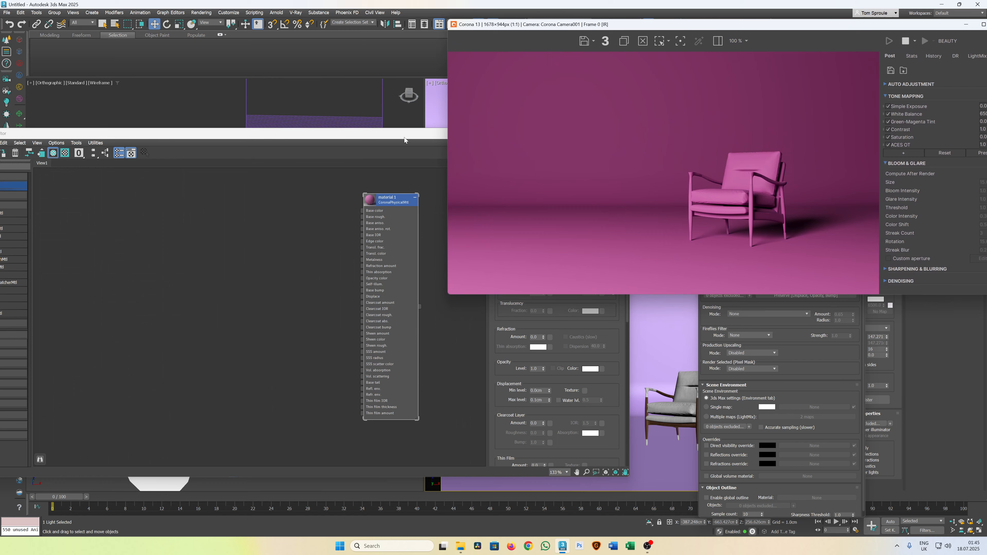
{"action": "left_click_drag", "start_coordinate": [400, 133], "coordinate": [274, 146]}
{"action": "left_click", "coordinate": [499, 146]}
{"action": "left_click", "coordinate": [811, 339]}
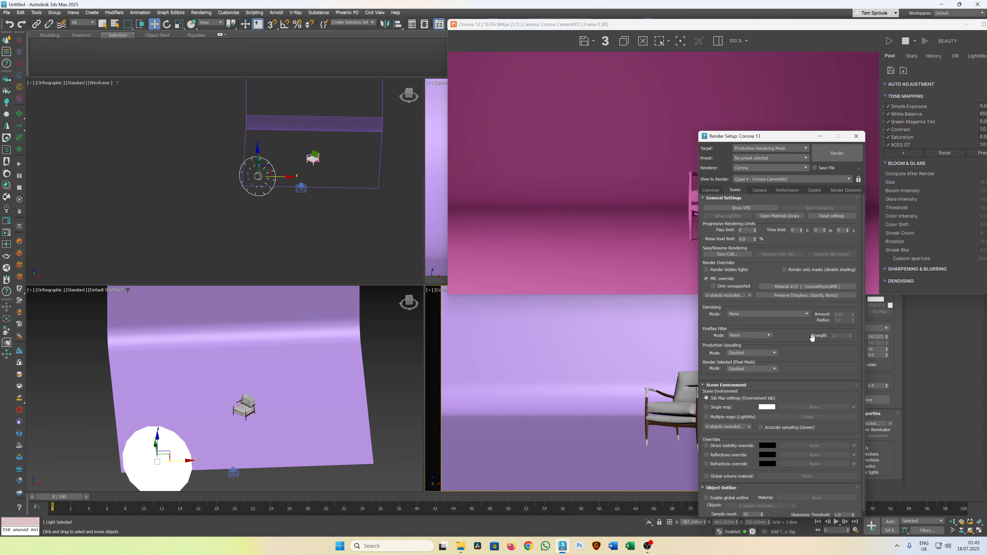
{"action": "key", "text": "F10"}
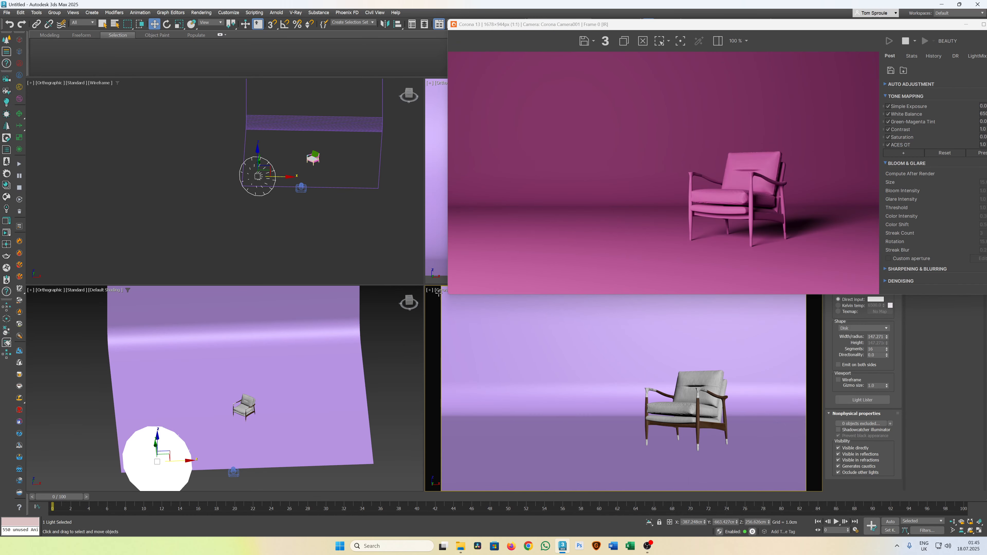
Enable 2D Pan Zoom Mode in the camera viewport and zoom in on the armchair's seat cushion.
{"action": "left_click", "coordinate": [442, 292]}
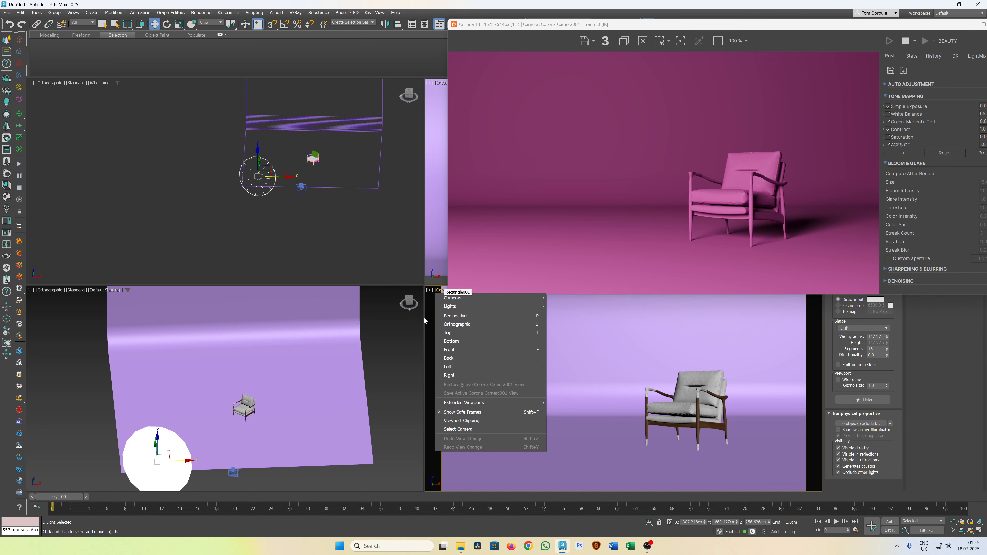
{"action": "left_click", "coordinate": [430, 291]}
{"action": "left_click", "coordinate": [431, 292]}
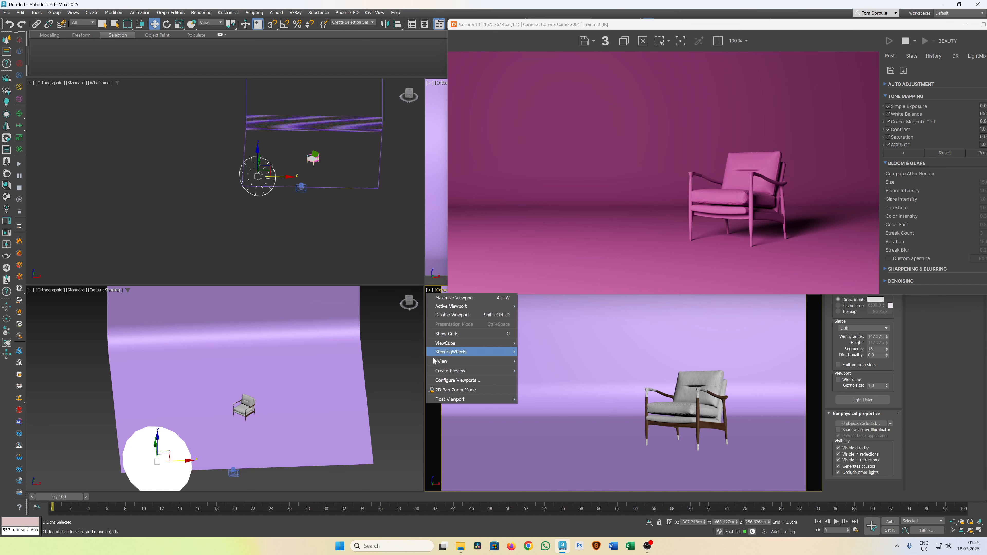
{"action": "left_click", "coordinate": [455, 390]}
{"action": "scroll", "coordinate": [710, 415], "scroll_direction": "up", "scroll_amount": 5}
{"action": "scroll", "coordinate": [710, 415], "scroll_direction": "up", "scroll_amount": 8}
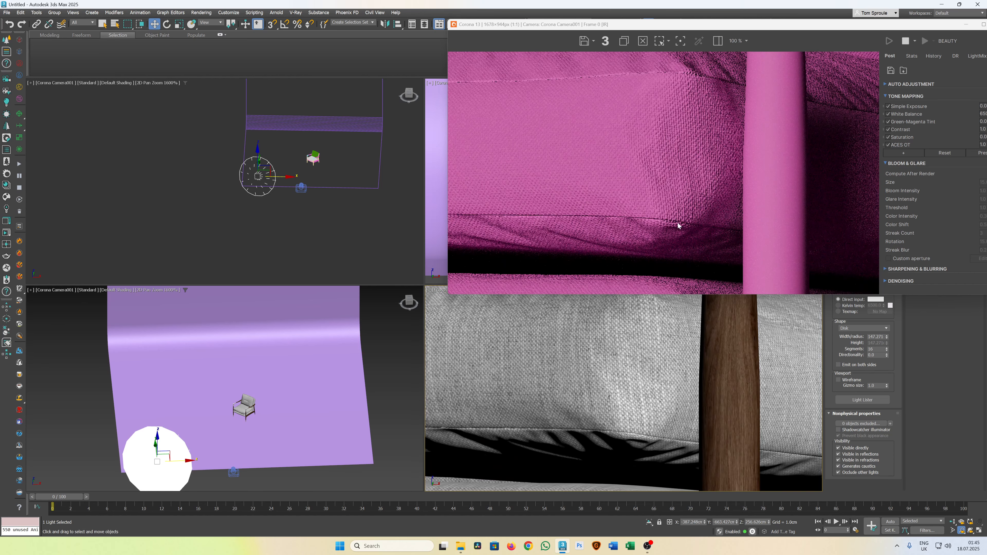
Compare the fabric and wooden frame details of the armchair between the camera viewport and the interactive render.
{"action": "scroll", "coordinate": [644, 343], "scroll_direction": "up", "scroll_amount": 1}
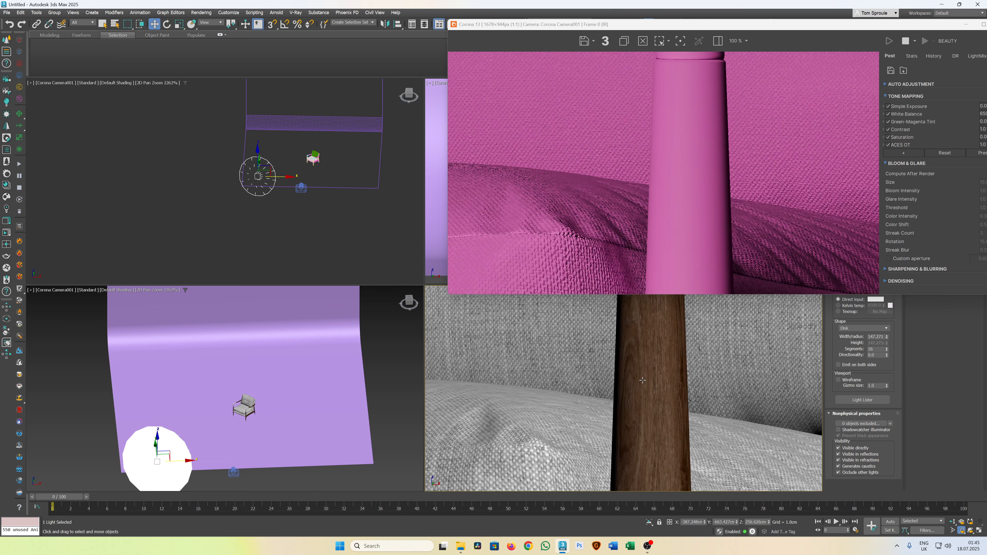
{"action": "scroll", "coordinate": [645, 368], "scroll_direction": "down", "scroll_amount": 2}
{"action": "middle_click_drag", "start_coordinate": [646, 367], "coordinate": [615, 438]}
{"action": "scroll", "coordinate": [612, 364], "scroll_direction": "up", "scroll_amount": 2}
{"action": "middle_click_drag", "start_coordinate": [612, 363], "coordinate": [604, 434]}
{"action": "scroll", "coordinate": [601, 409], "scroll_direction": "up", "scroll_amount": 3}
{"action": "scroll", "coordinate": [608, 395], "scroll_direction": "down", "scroll_amount": 3}
{"action": "scroll", "coordinate": [606, 435], "scroll_direction": "down", "scroll_amount": 2}
{"action": "middle_click_drag", "start_coordinate": [678, 459], "coordinate": [657, 221]}
{"action": "middle_click_drag", "start_coordinate": [572, 484], "coordinate": [562, 442]}
{"action": "middle_click_drag", "start_coordinate": [579, 361], "coordinate": [591, 443]}
{"action": "scroll", "coordinate": [584, 385], "scroll_direction": "up", "scroll_amount": 2}
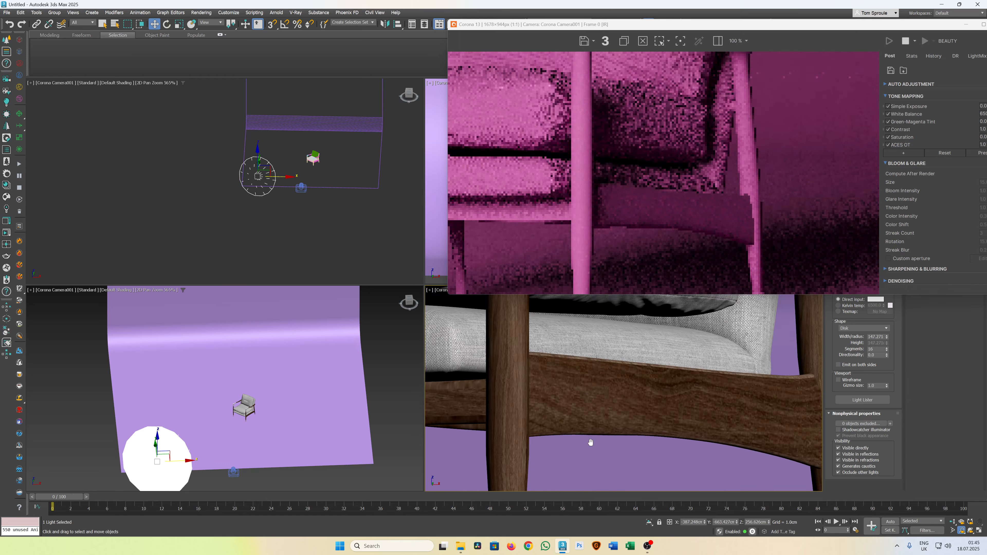
{"action": "scroll", "coordinate": [590, 442], "scroll_direction": "up", "scroll_amount": 3}
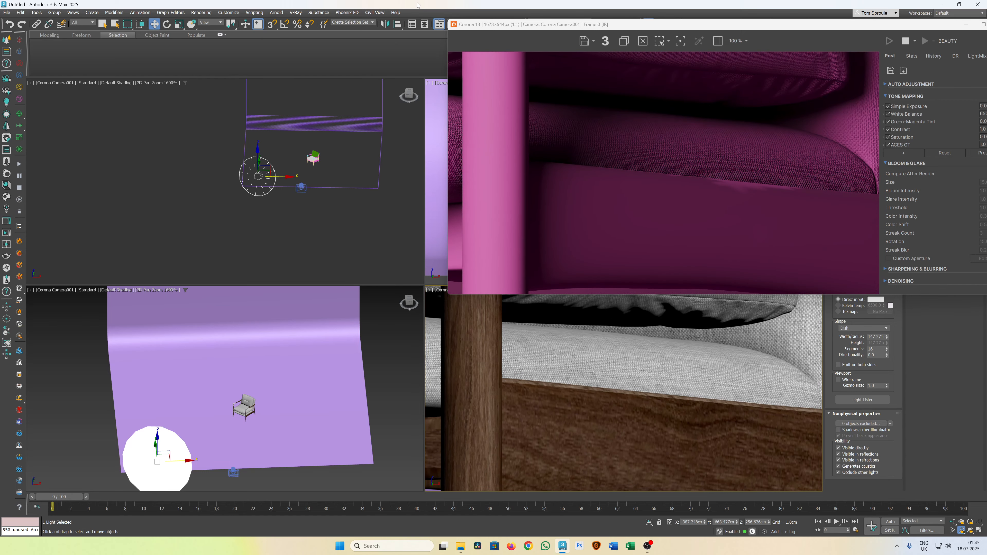
Sample the armchair's wood material into the Slate Material Editor and connect its Map #16 bitmap to the Bump input.
{"action": "left_click_drag", "start_coordinate": [488, 30], "coordinate": [469, 46]}
{"action": "key", "text": "m"}
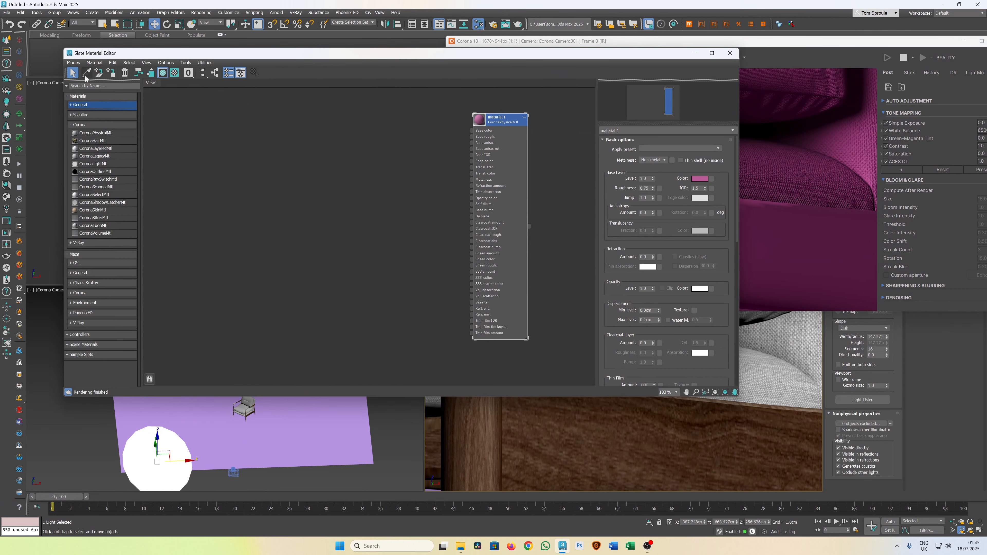
{"action": "left_click", "coordinate": [537, 441]}
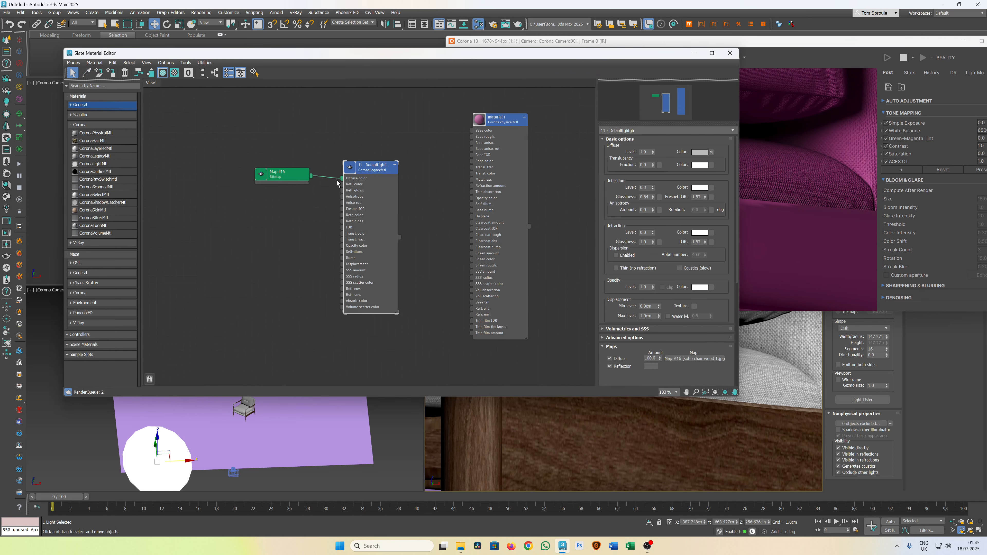
{"action": "scroll", "coordinate": [365, 197], "scroll_direction": "up", "scroll_amount": 4}
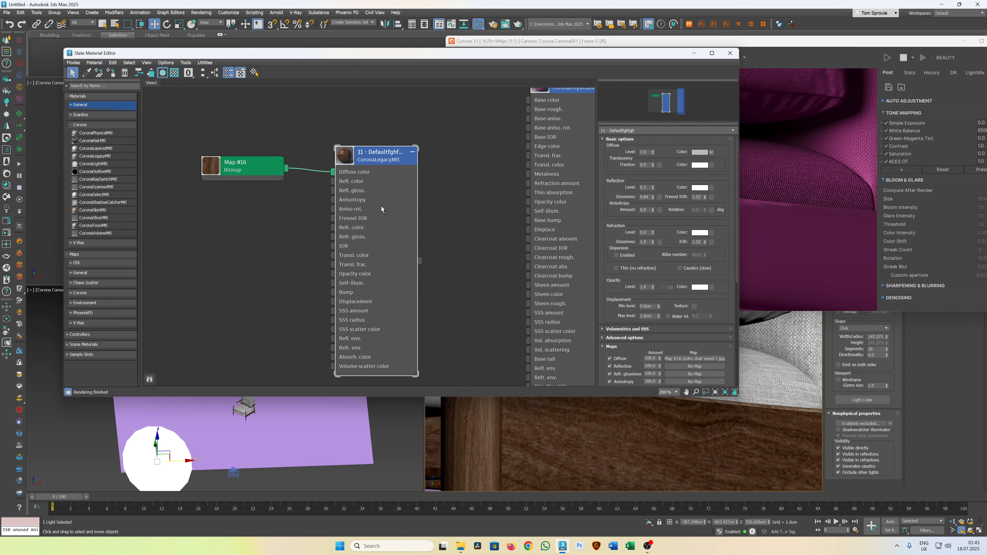
{"action": "left_click_drag", "start_coordinate": [256, 170], "coordinate": [332, 292]}
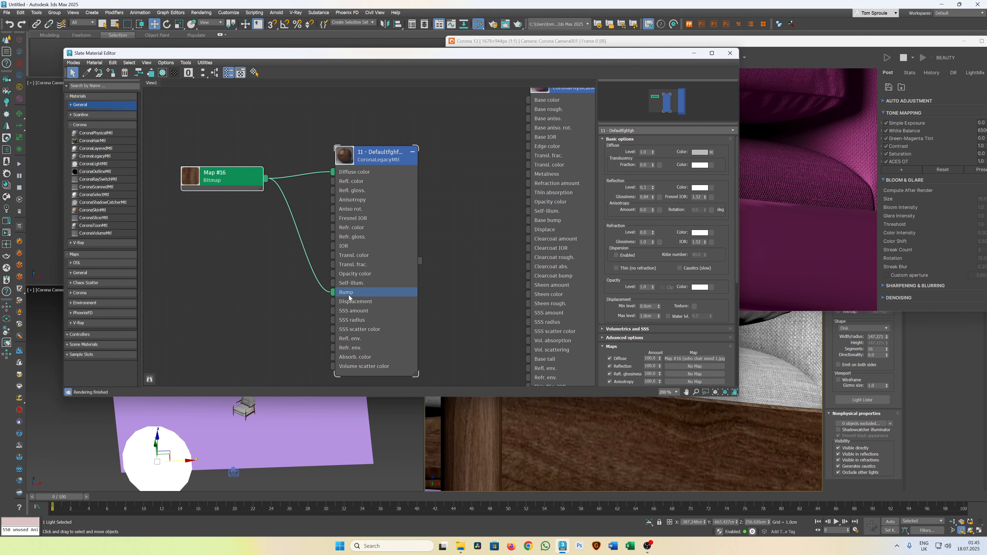
{"action": "mouse_move", "coordinate": [561, 56]}
{"action": "left_mouse_down"}
{"action": "mouse_move", "coordinate": [372, 59]}
{"action": "mouse_move", "coordinate": [500, 46]}
{"action": "mouse_move", "coordinate": [460, 49]}
{"action": "mouse_move", "coordinate": [580, 268]}
{"action": "mouse_move", "coordinate": [459, 243]}
{"action": "mouse_move", "coordinate": [516, 122]}
{"action": "mouse_move", "coordinate": [564, 57]}
{"action": "left_mouse_up"}
Change the wood material's type from CoronaLegacyMtl to CoronaPhysicalMtl.
{"action": "right_click", "coordinate": [367, 248]}
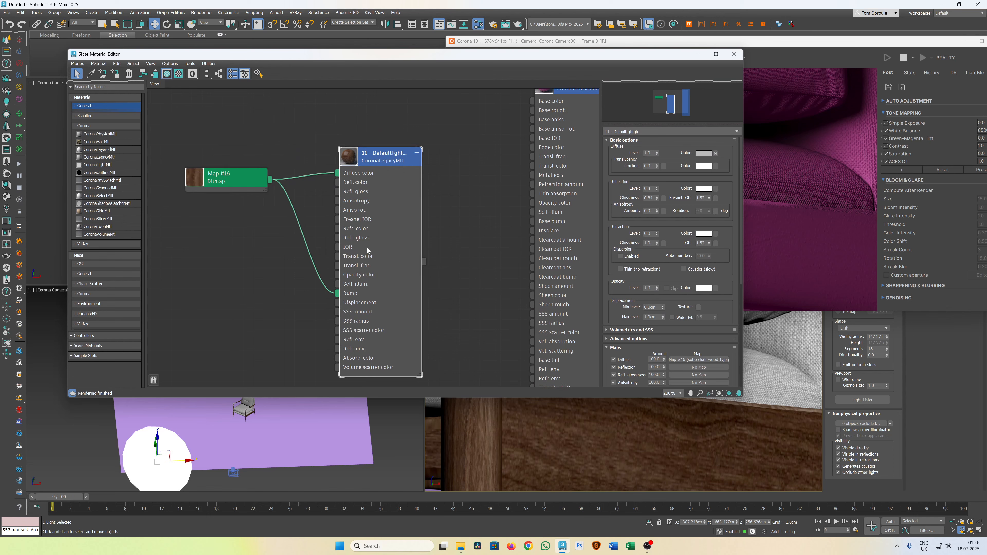
{"action": "left_click", "coordinate": [358, 235]}
{"action": "right_click", "coordinate": [395, 191]}
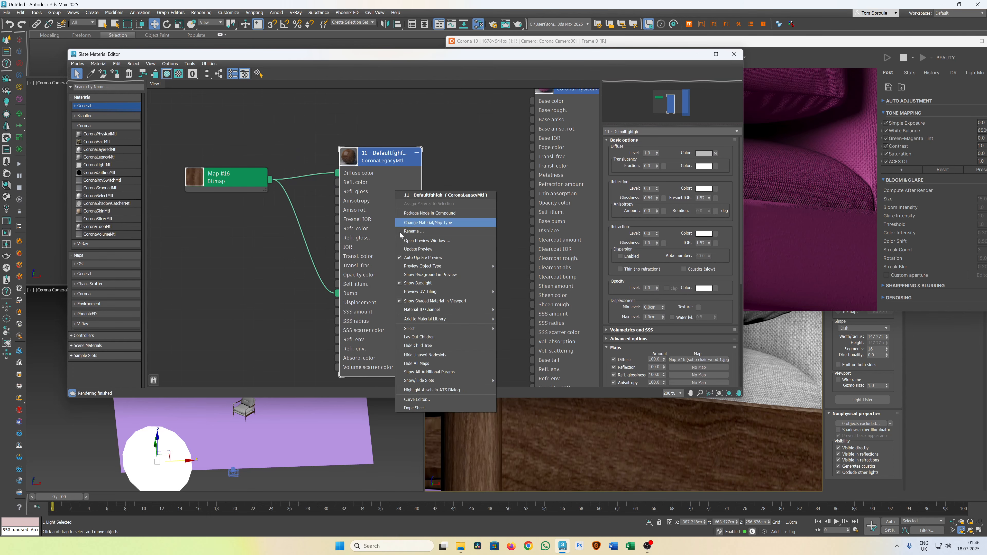
{"action": "left_click", "coordinate": [421, 224]}
{"action": "double_click", "coordinate": [437, 208]}
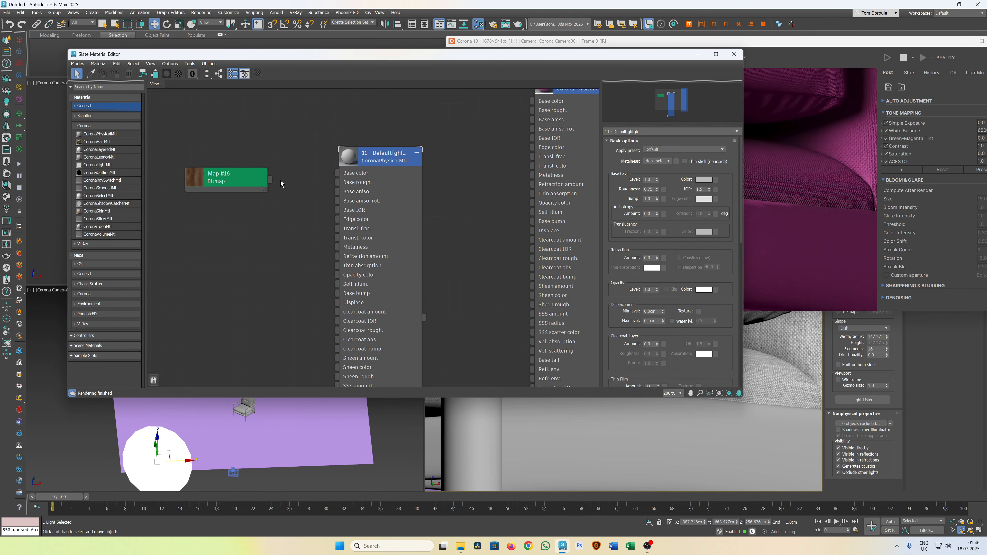
Connect the Map #16 bitmap to the wood material's Base color, Base roughness and Base bump inputs.
{"action": "left_click_drag", "start_coordinate": [270, 180], "coordinate": [337, 173]}
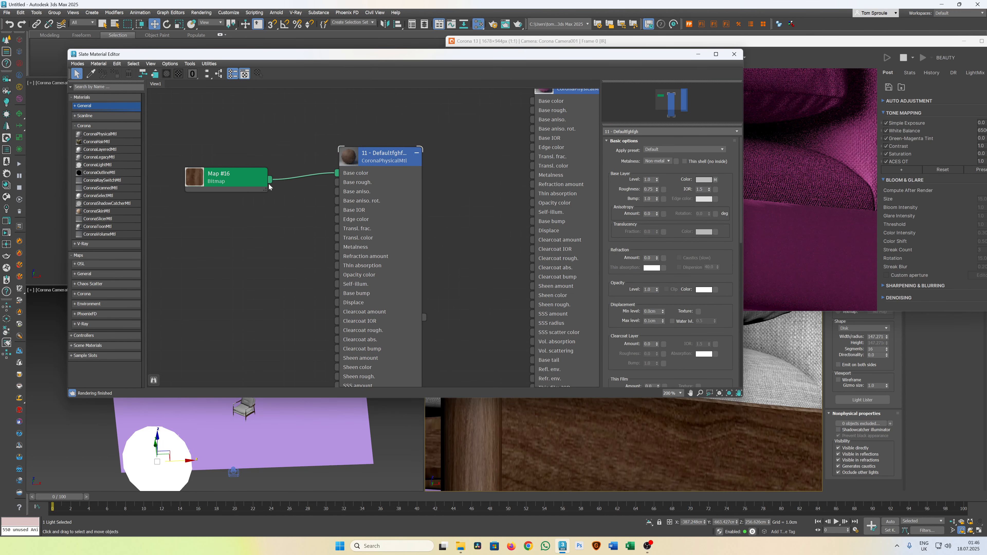
{"action": "left_click_drag", "start_coordinate": [269, 180], "coordinate": [337, 182]}
{"action": "left_click_drag", "start_coordinate": [270, 180], "coordinate": [337, 293]}
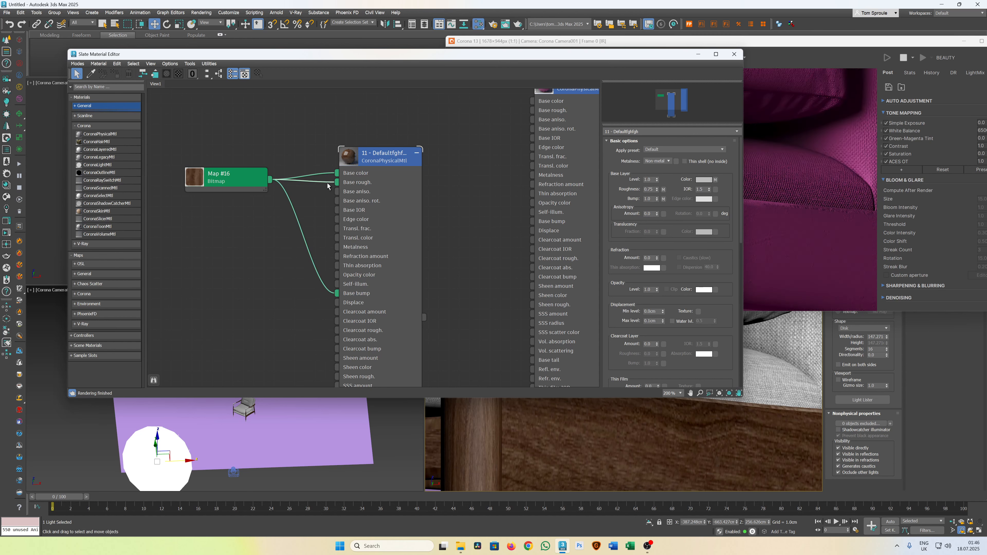
Set the base layer bump amount of the wood material to 0.1.
{"action": "double_click", "coordinate": [346, 162]}
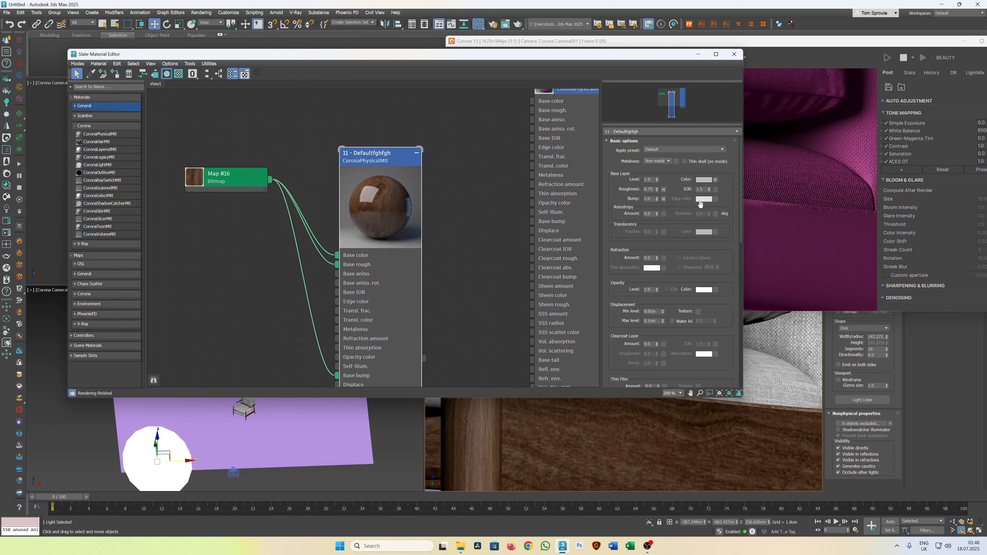
{"action": "double_click", "coordinate": [386, 207]}
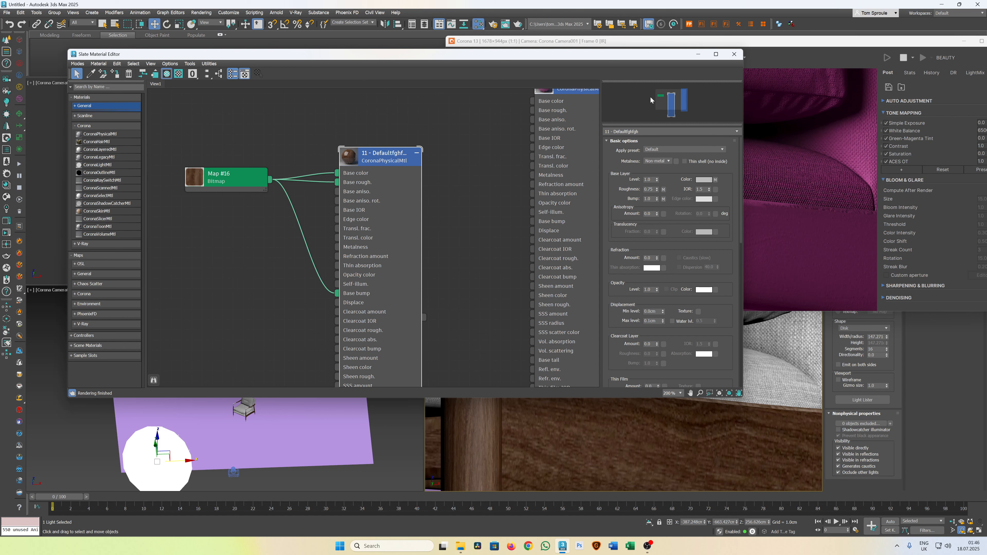
{"action": "left_click_drag", "start_coordinate": [671, 54], "coordinate": [572, 64]}
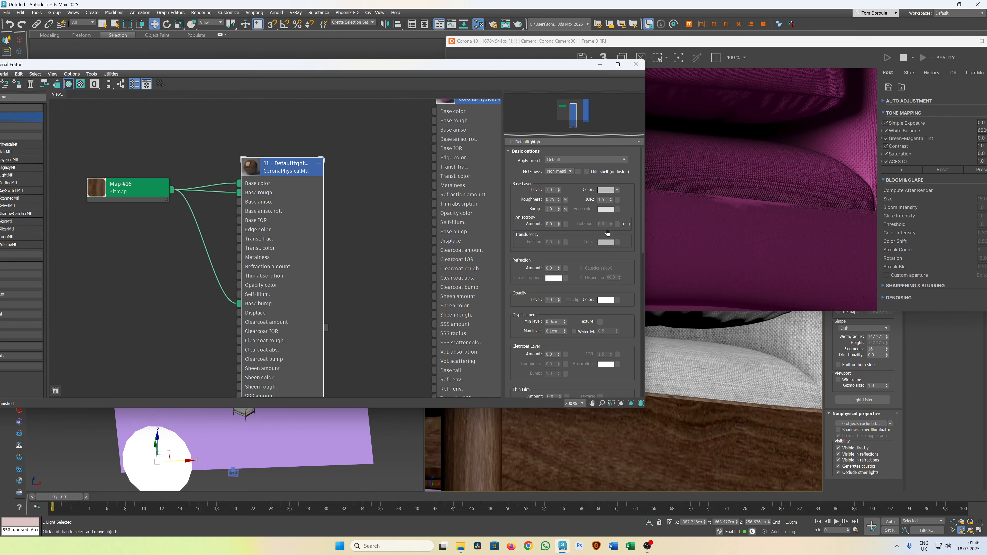
{"action": "double_click", "coordinate": [551, 209]}
{"action": "type", "text": ".1"}
{"action": "key", "text": "Return"}
{"action": "left_click_drag", "start_coordinate": [528, 63], "coordinate": [444, 90]}
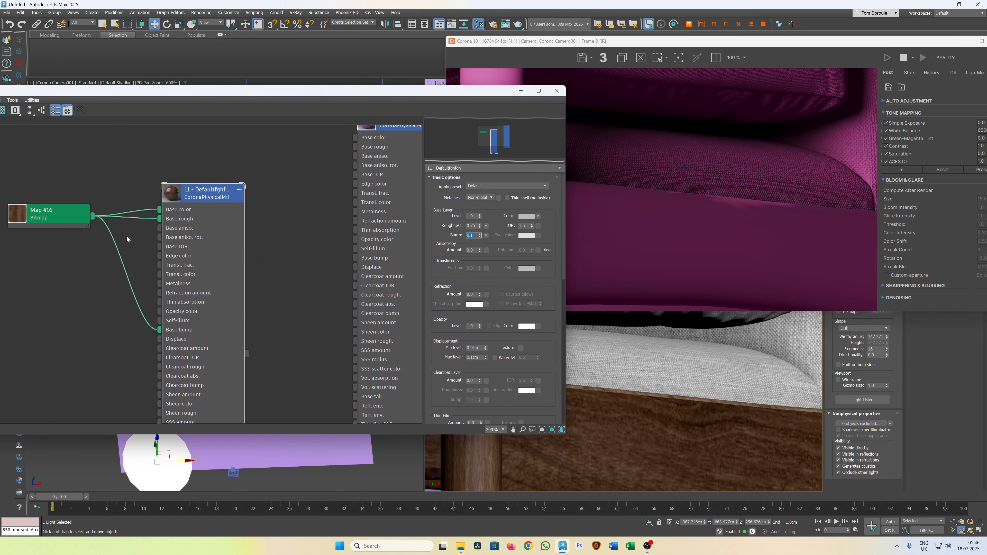
Copy material 1's pink base color into the wood material and disconnect Map #16 from its Base color input.
{"action": "left_click_drag", "start_coordinate": [55, 214], "coordinate": [51, 254]}
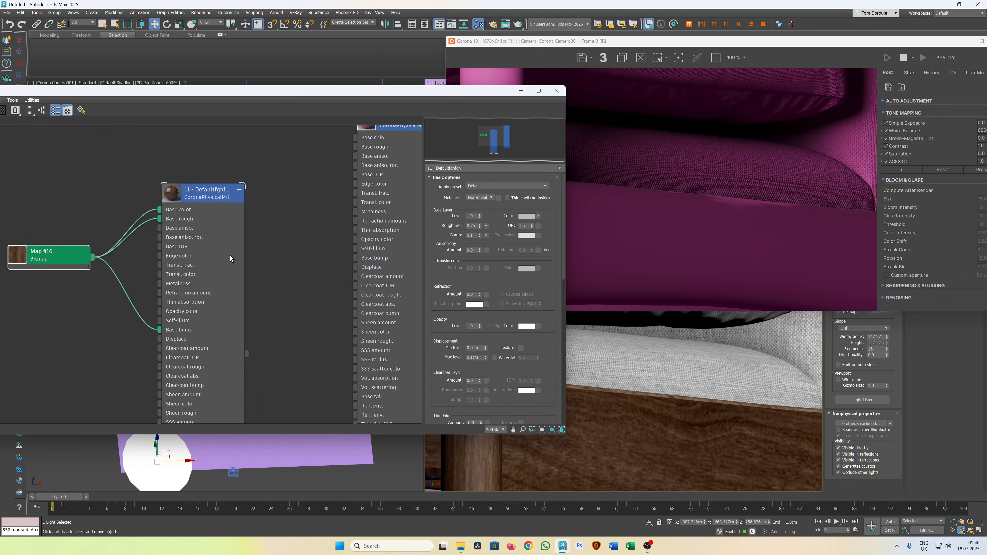
{"action": "double_click", "coordinate": [386, 210]}
{"action": "right_click", "coordinate": [529, 217]}
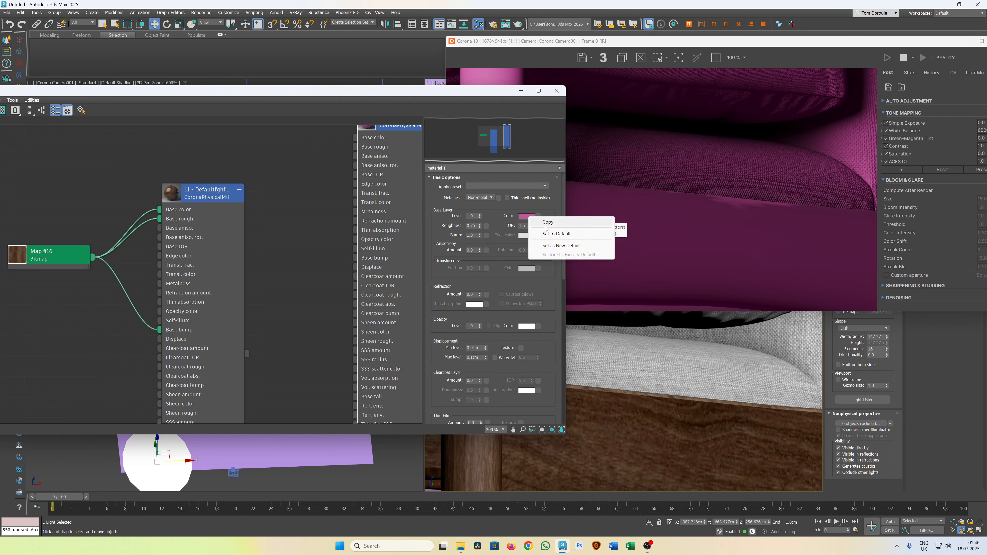
{"action": "left_click", "coordinate": [546, 228]}
{"action": "left_click", "coordinate": [198, 228]}
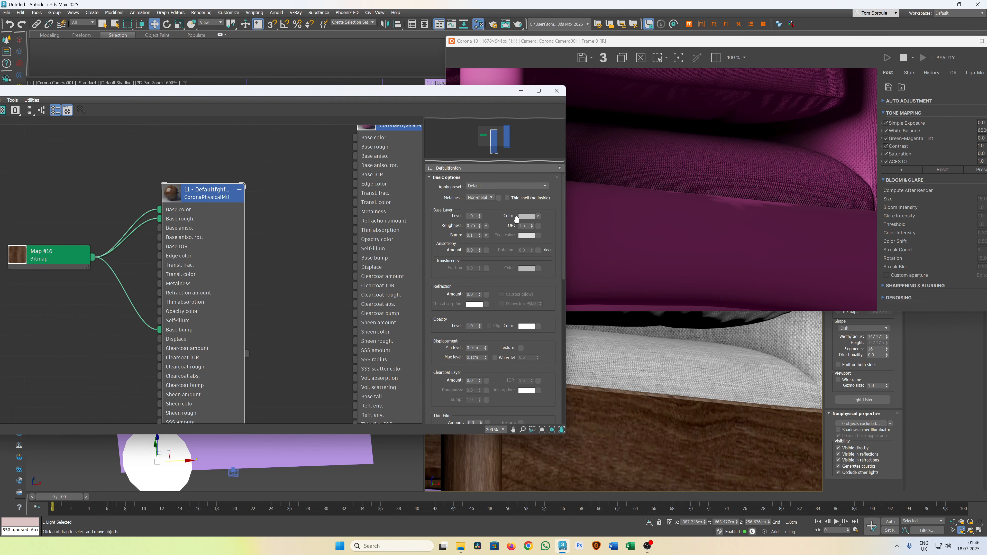
{"action": "right_click", "coordinate": [527, 217]}
{"action": "left_click", "coordinate": [546, 230]}
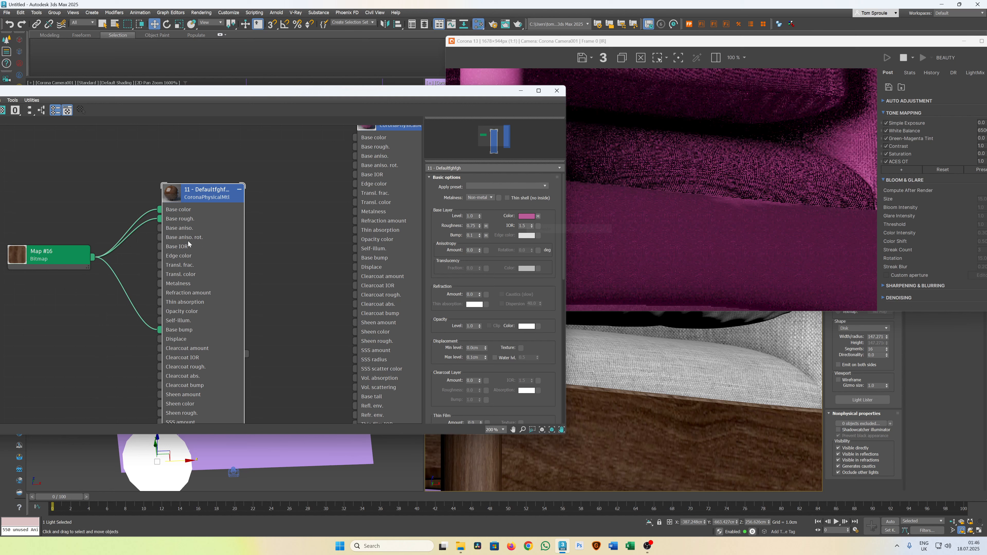
{"action": "left_click", "coordinate": [148, 217]}
{"action": "key", "text": "Delete"}
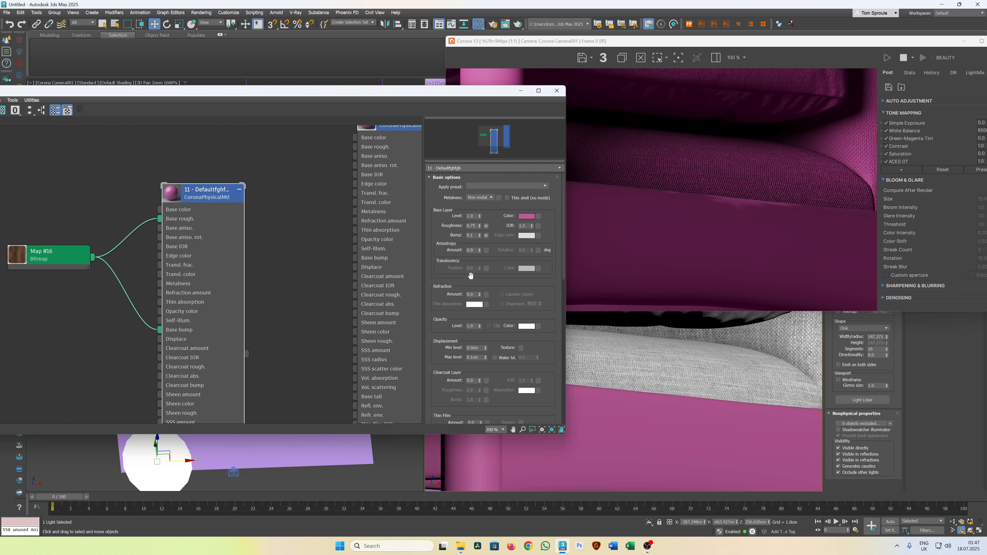
Connect the Map #16 bitmap to the wood material's Displace input.
{"action": "left_click_drag", "start_coordinate": [469, 275], "coordinate": [483, 212]}
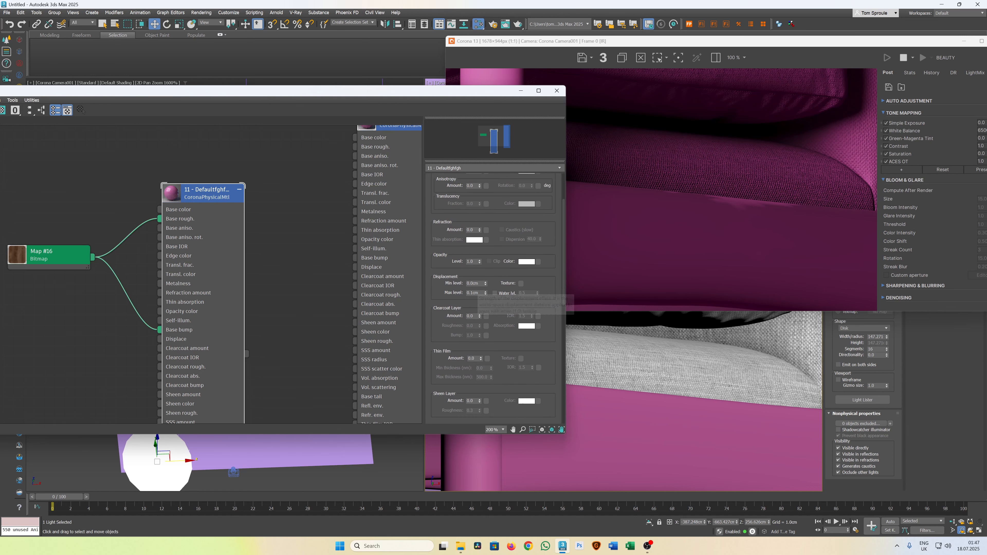
{"action": "left_click_drag", "start_coordinate": [479, 272], "coordinate": [488, 307]}
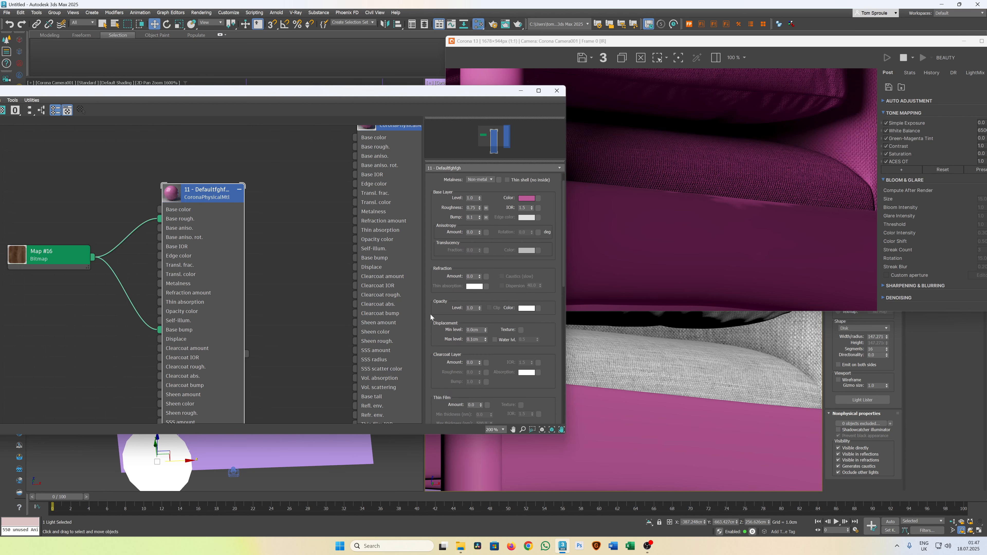
{"action": "left_click_drag", "start_coordinate": [94, 261], "coordinate": [160, 339]}
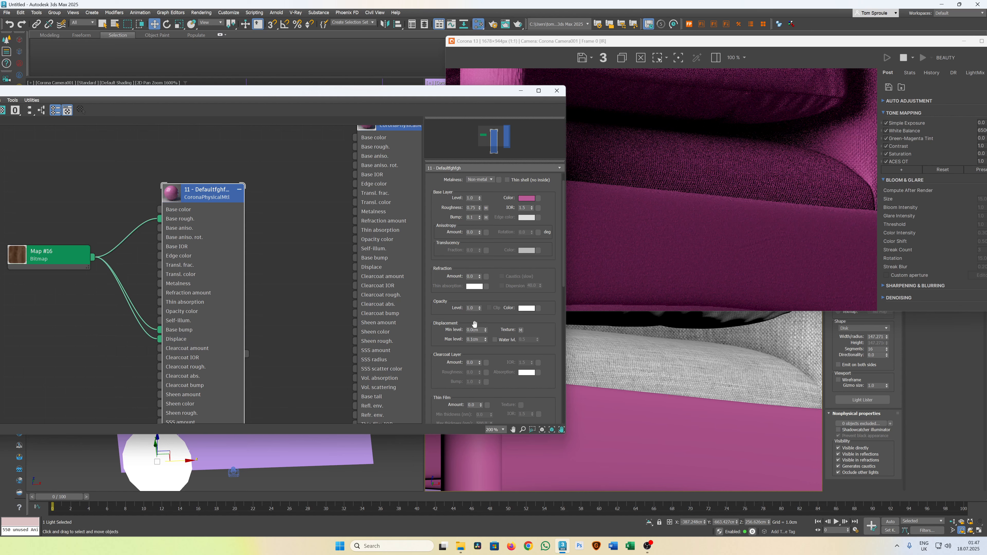
Examine the surface relief on the armchair's wooden leg and rail up close in the interactive render.
{"action": "left_click_drag", "start_coordinate": [463, 93], "coordinate": [320, 169]}
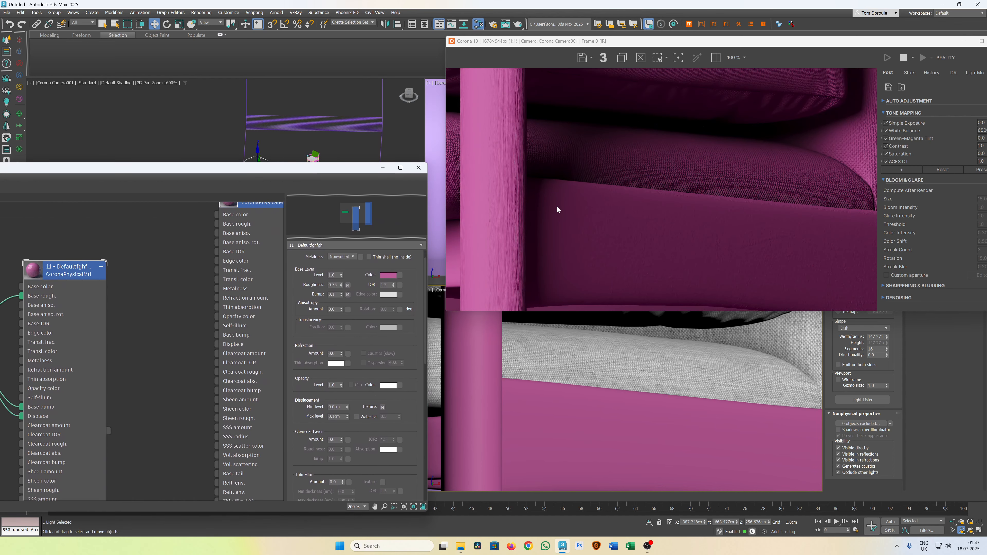
{"action": "scroll", "coordinate": [508, 211], "scroll_direction": "up", "scroll_amount": 2}
{"action": "scroll", "coordinate": [529, 240], "scroll_direction": "down", "scroll_amount": 1}
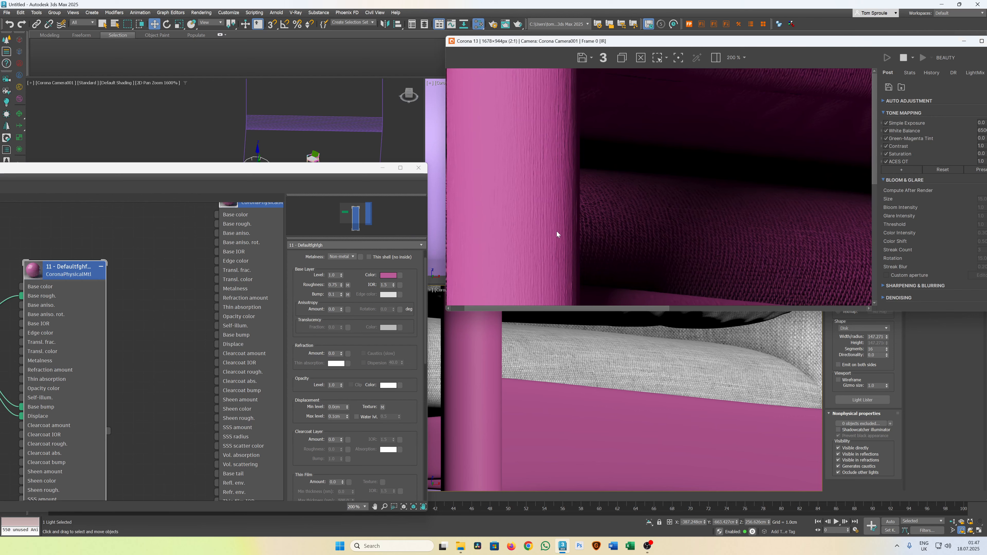
{"action": "scroll", "coordinate": [555, 239], "scroll_direction": "down", "scroll_amount": 1}
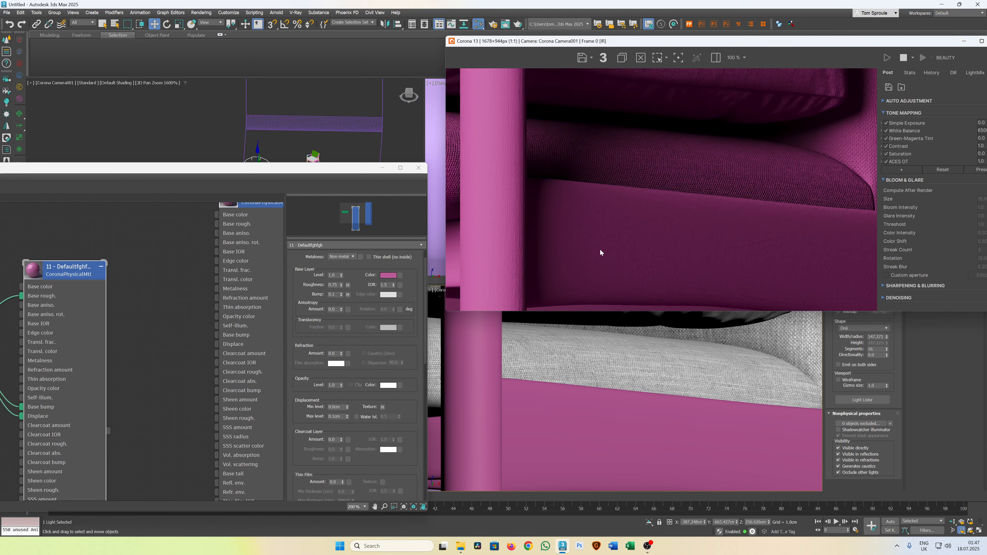
{"action": "scroll", "coordinate": [768, 249], "scroll_direction": "up", "scroll_amount": 2}
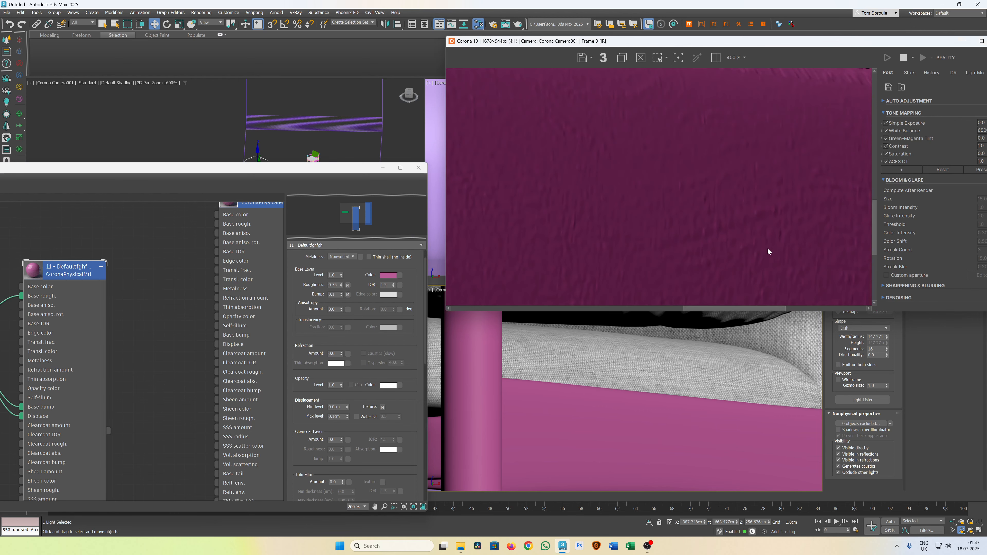
{"action": "scroll", "coordinate": [767, 248], "scroll_direction": "down", "scroll_amount": 1}
{"action": "scroll", "coordinate": [551, 236], "scroll_direction": "up", "scroll_amount": 1}
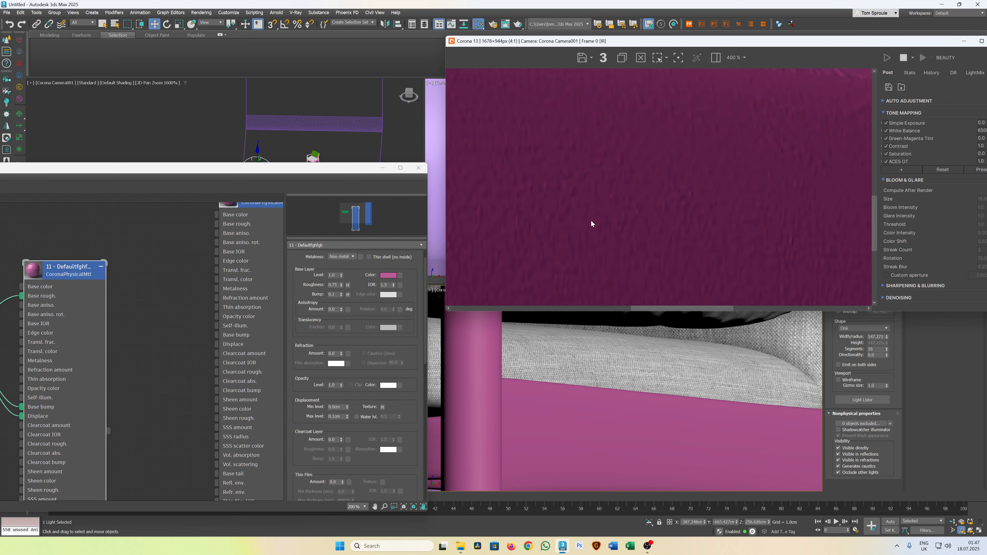
Disconnect Map #16 from the wood material's Base bump input and check the rail in the interactive render.
{"action": "left_click", "coordinate": [15, 407]}
{"action": "key", "text": "Delete"}
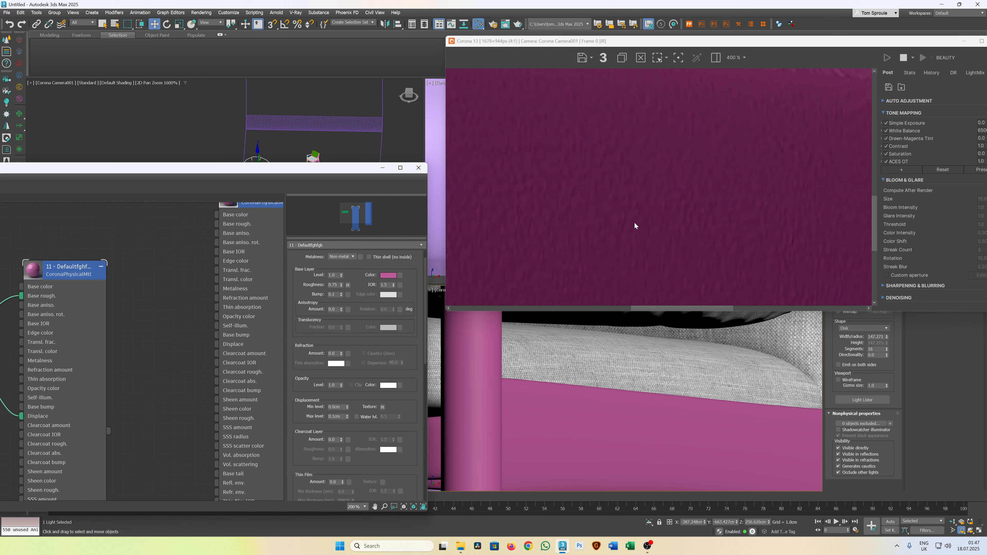
{"action": "scroll", "coordinate": [693, 197], "scroll_direction": "down", "scroll_amount": 1}
{"action": "scroll", "coordinate": [691, 241], "scroll_direction": "down", "scroll_amount": 1}
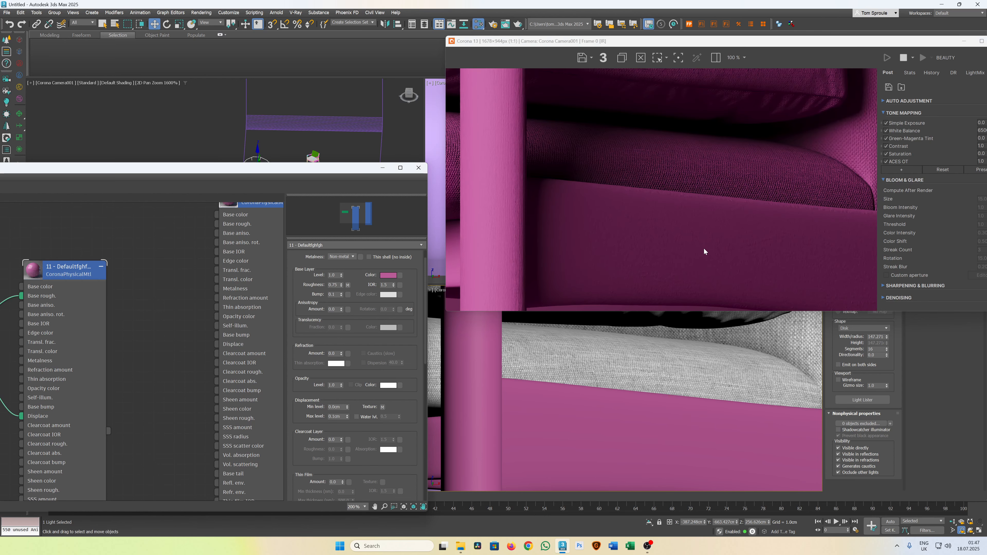
Reconnect the Map #16 bitmap to the wood material's Base color input.
{"action": "left_click_drag", "start_coordinate": [151, 164], "coordinate": [304, 90]}
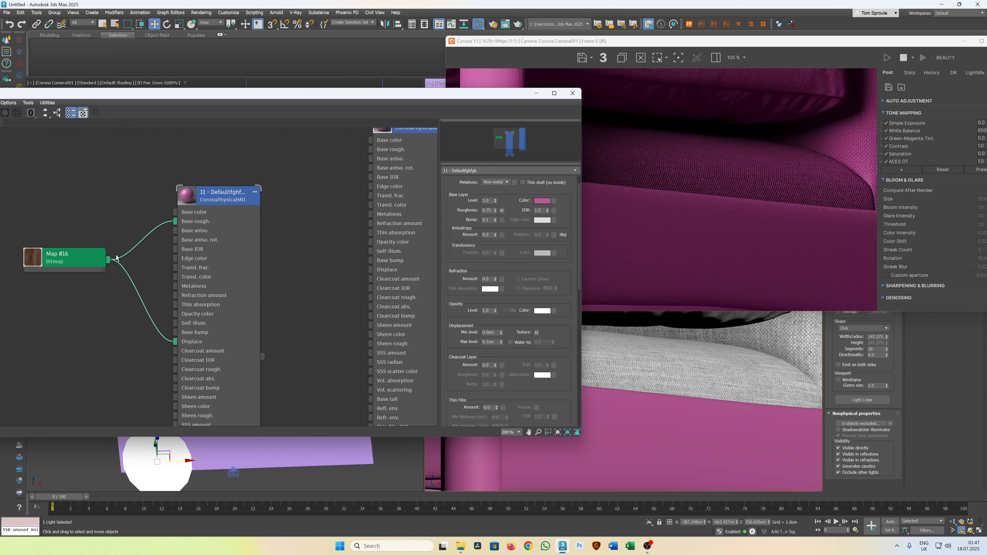
{"action": "left_click_drag", "start_coordinate": [111, 260], "coordinate": [176, 214]}
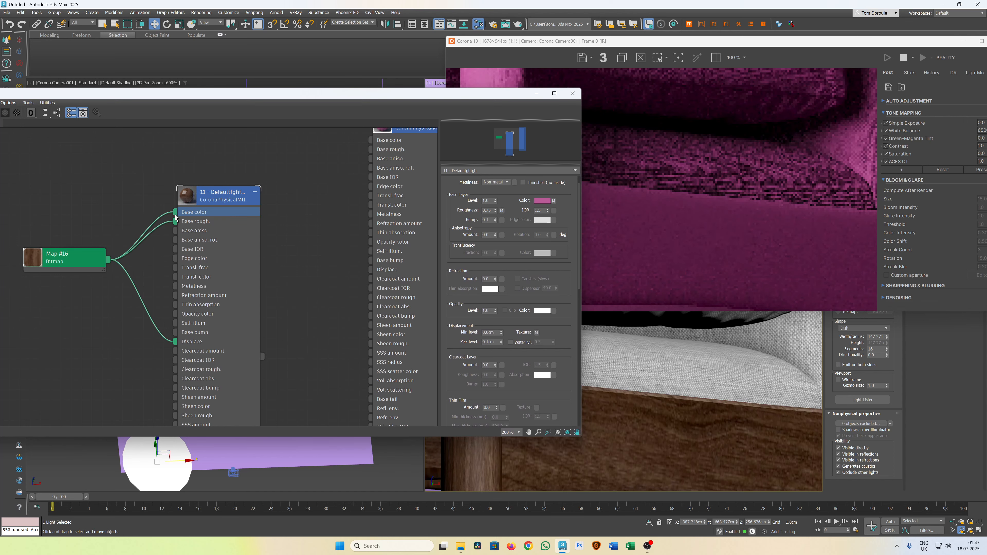
{"action": "left_click_drag", "start_coordinate": [330, 98], "coordinate": [386, 118]}
Replace the image in the Map #16 bitmap with the reclaimed 240x060cm seamless wood texture.
{"action": "double_click", "coordinate": [117, 277]}
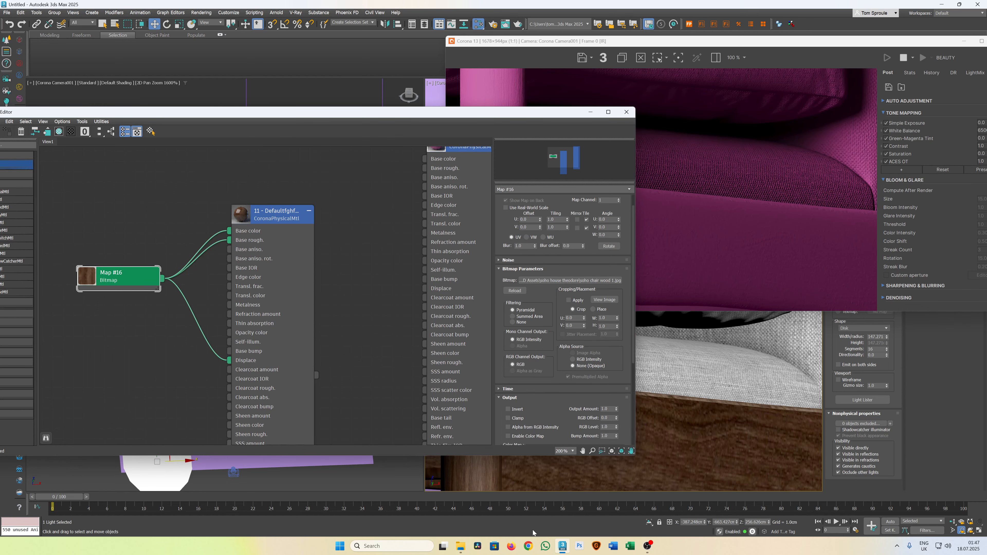
{"action": "left_click", "coordinate": [461, 546]}
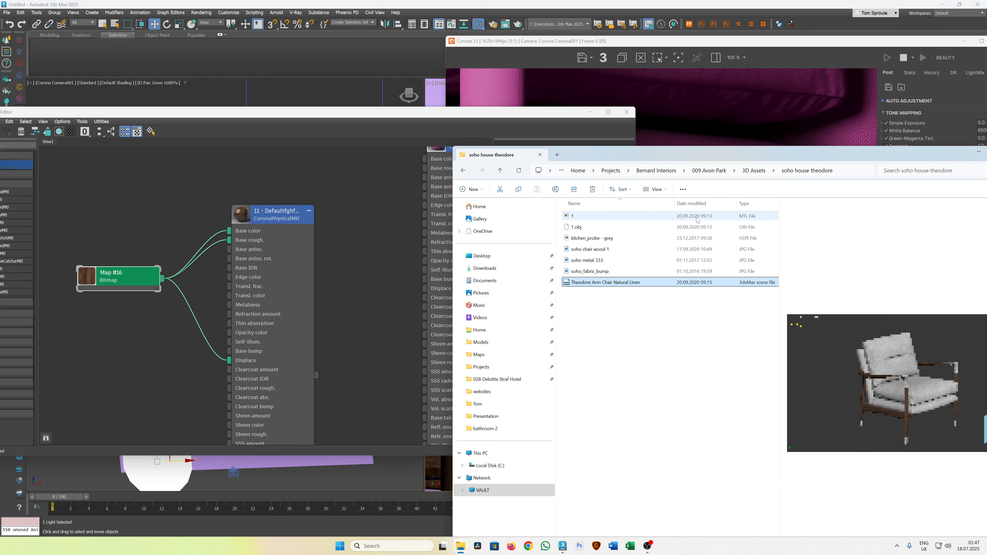
{"action": "left_click", "coordinate": [979, 151]}
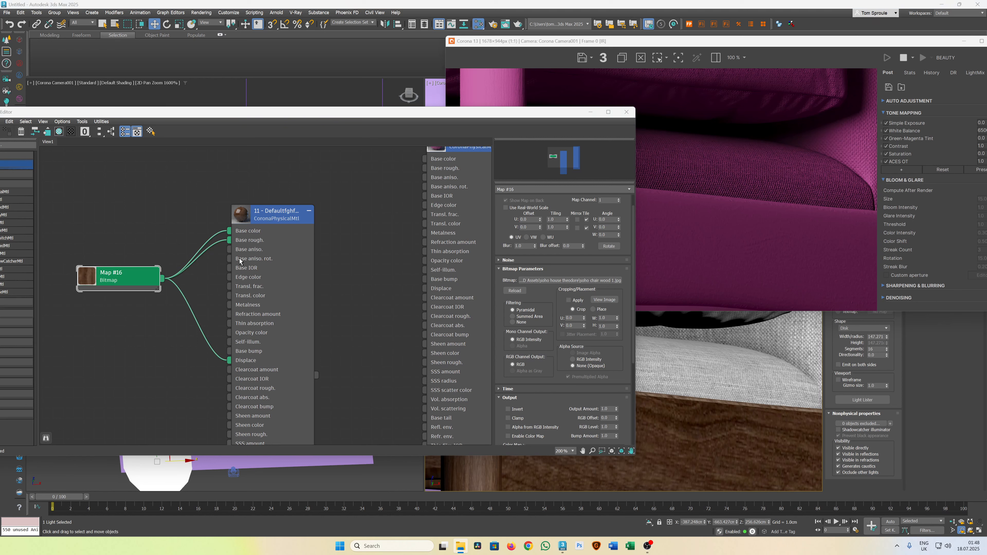
{"action": "left_click", "coordinate": [605, 300]}
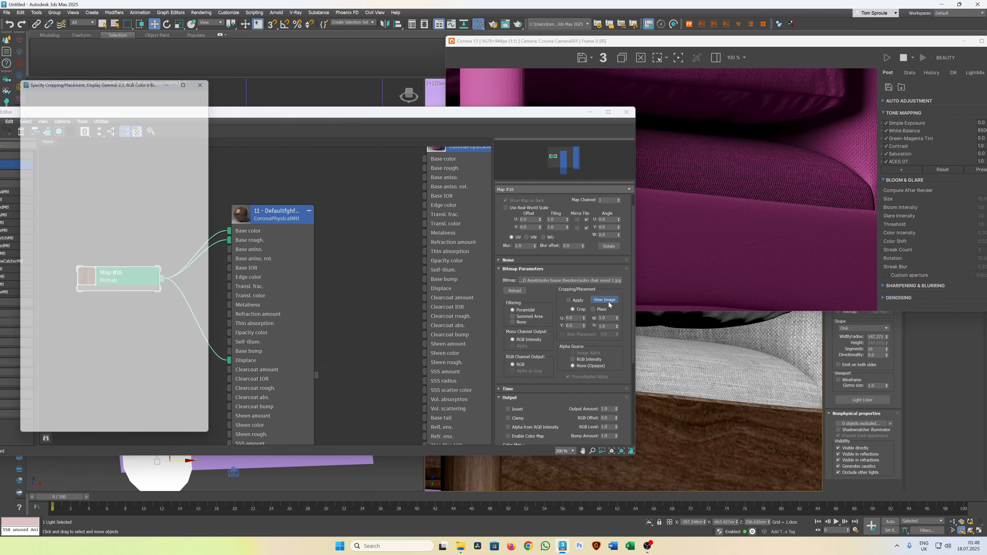
{"action": "left_click", "coordinate": [208, 73]}
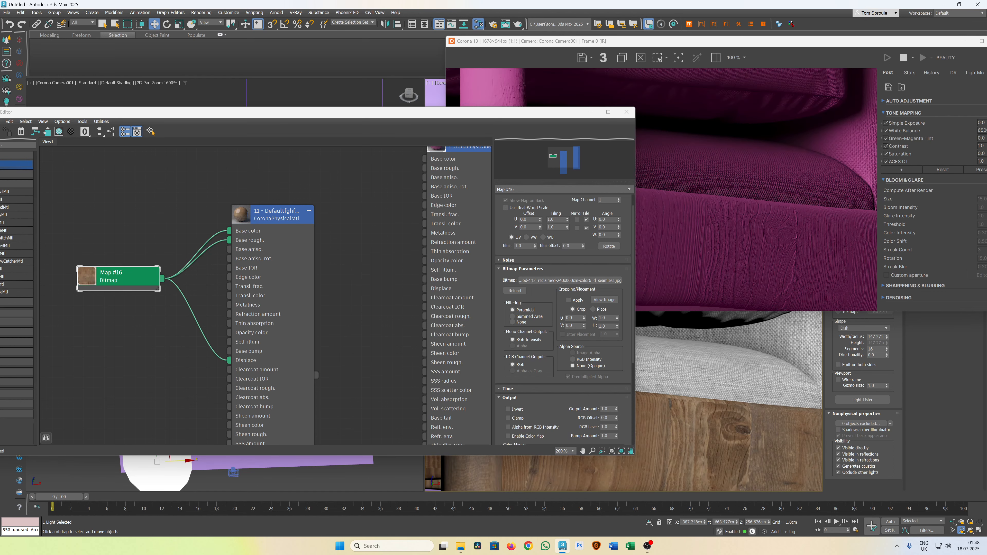
Rotate the Map #16 wood texture by setting its W angle to 90.
{"action": "left_click", "coordinate": [608, 234]}
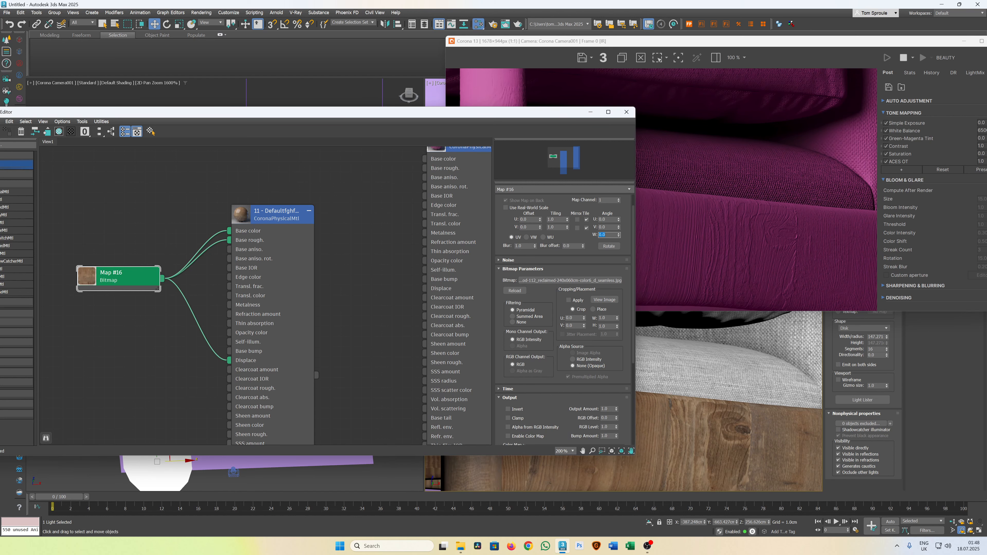
{"action": "type", "text": "90"}
{"action": "key", "text": "Return"}
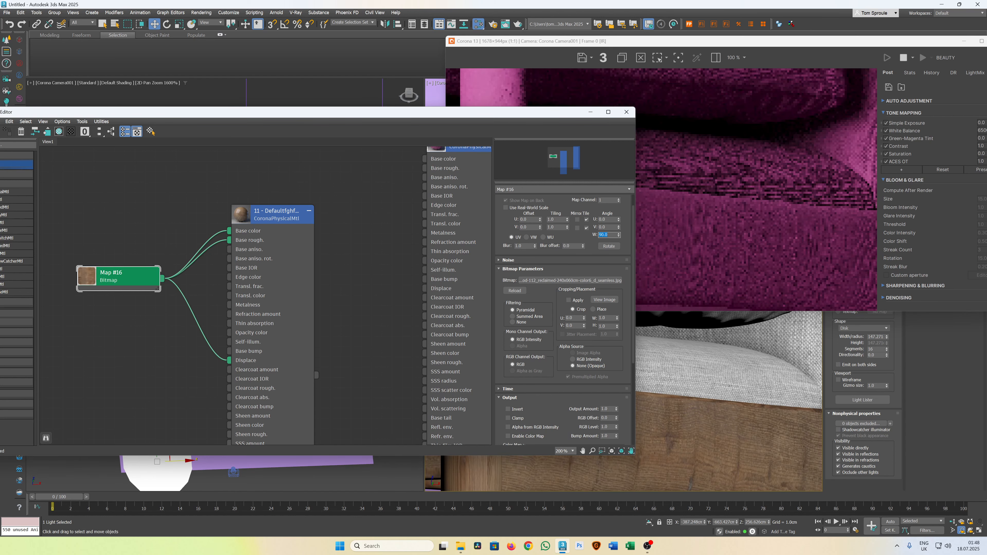
{"action": "left_click_drag", "start_coordinate": [529, 113], "coordinate": [519, 145]}
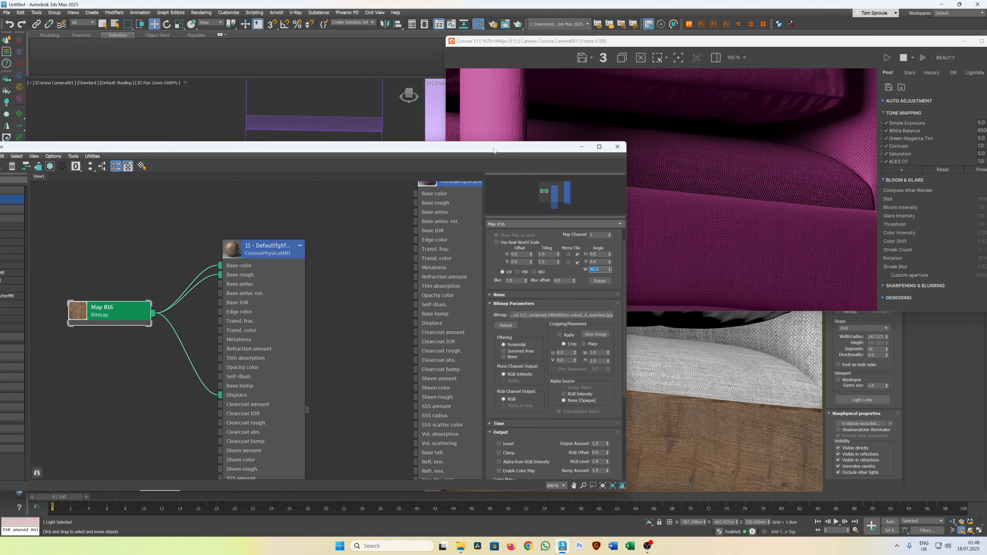
Try a V tiling of 2 on the Map #16 bitmap and restore it to 1.
{"action": "left_click", "coordinate": [120, 313]}
{"action": "double_click", "coordinate": [544, 263]}
{"action": "type", "text": "2"}
{"action": "key", "text": "Tab"}
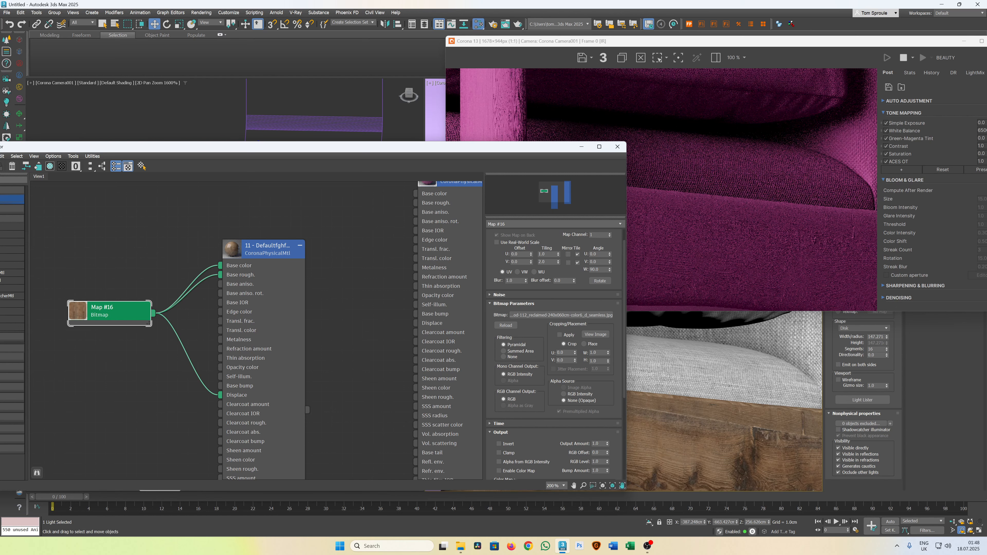
{"action": "double_click", "coordinate": [544, 262]}
{"action": "type", "text": "1"}
Set the U tiling of the Map #16 bitmap to 0.5.
{"action": "left_click", "coordinate": [545, 254]}
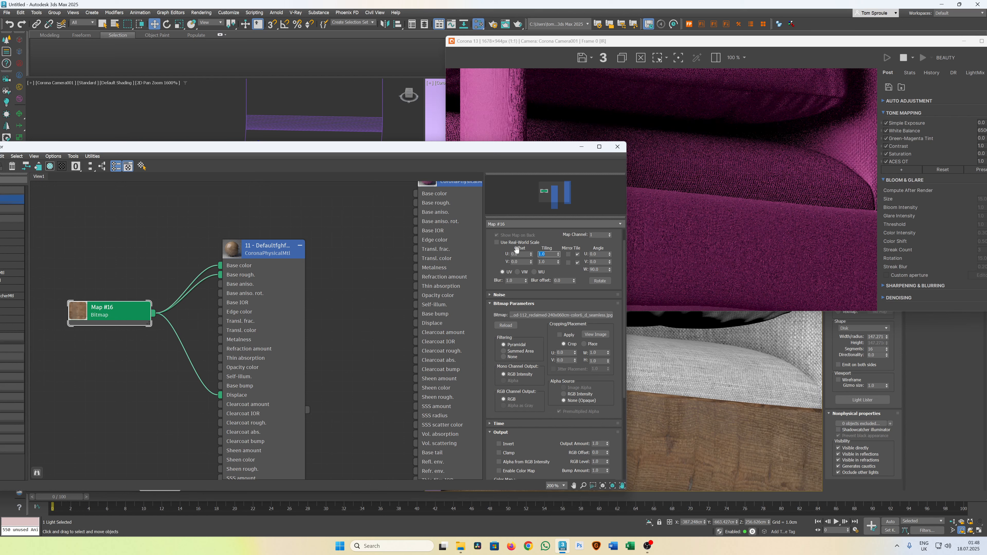
{"action": "type", "text": ".5"}
{"action": "key", "text": "Tab"}
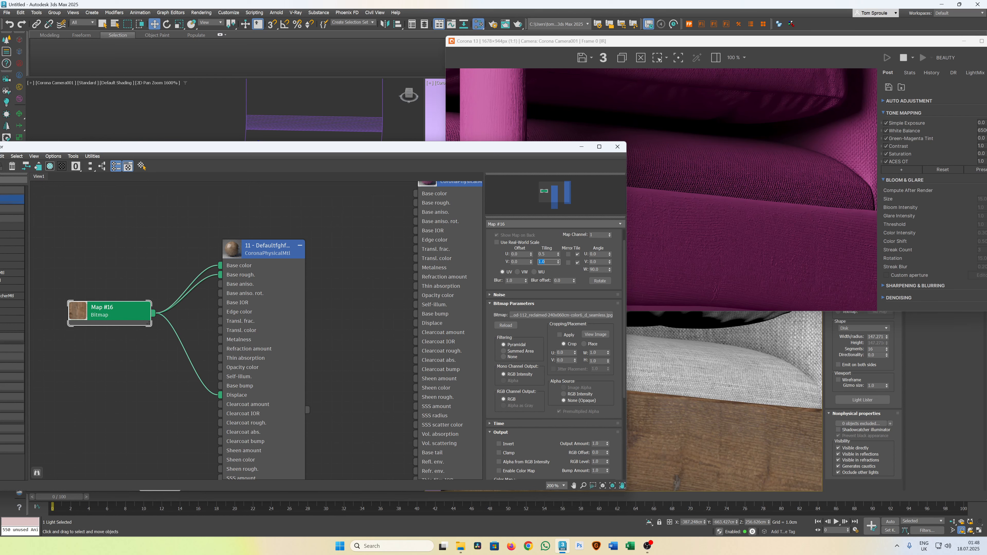
{"action": "left_click_drag", "start_coordinate": [495, 147], "coordinate": [516, 81]}
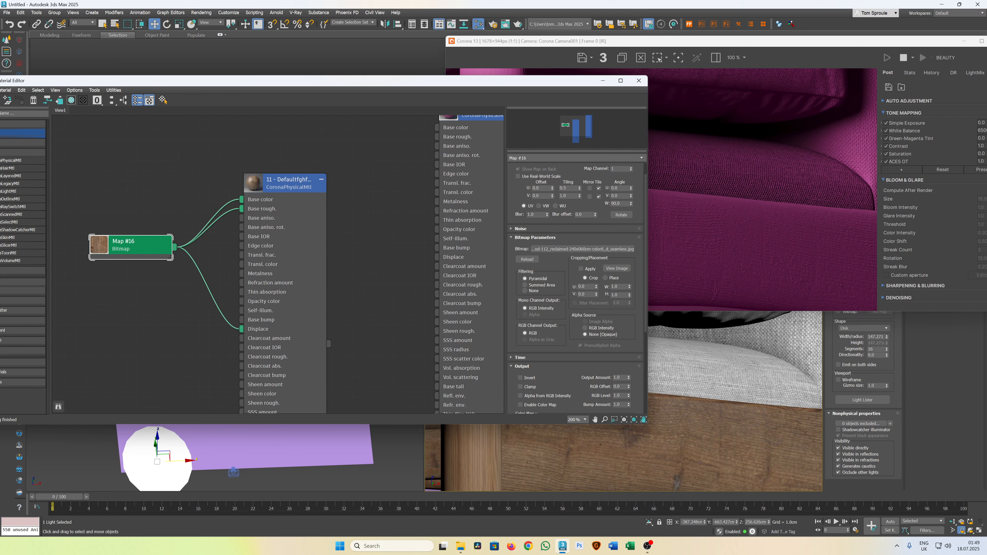
Set the U tiling of the Map #16 bitmap to 0.3.
{"action": "left_click", "coordinate": [541, 188]}
{"action": "key", "text": "Tab"}
{"action": "type", "text": "0.3"}
{"action": "key", "text": "Return"}
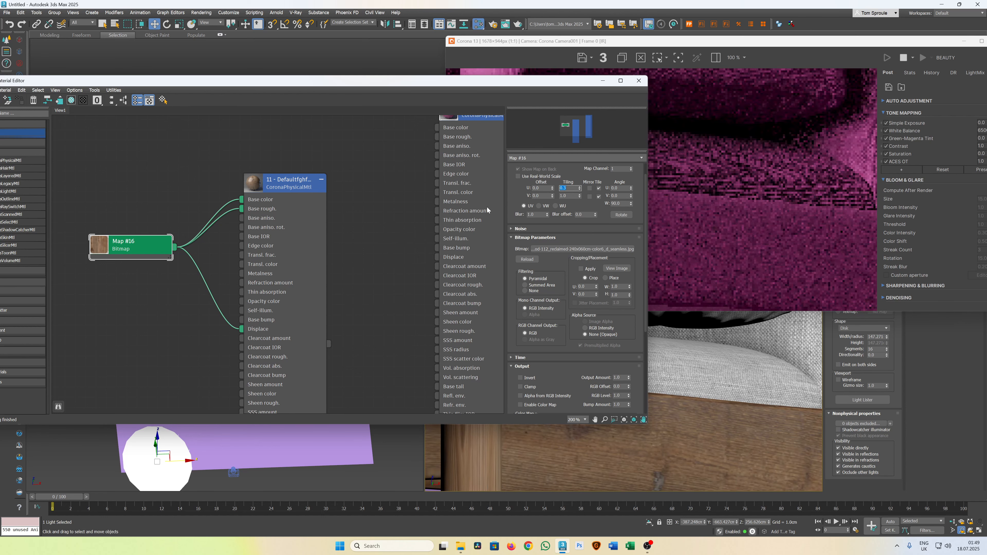
{"action": "key", "text": "Tab"}
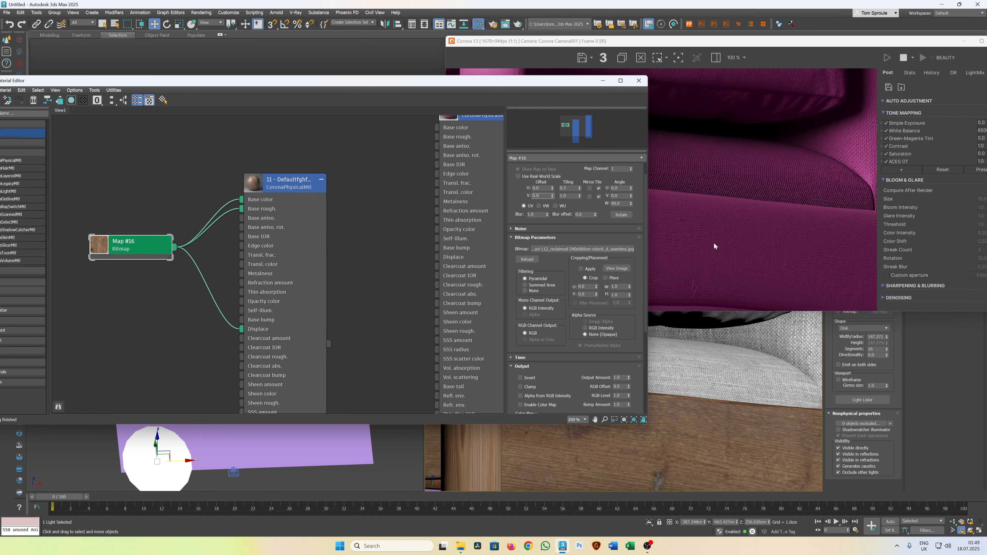
Try V offsets of 0.2, 0.3 and 0.4 on the Map #16 bitmap and restore the offset to 0.
{"action": "type", "text": "0.2"}
{"action": "key", "text": "Return"}
{"action": "type", "text": "3"}
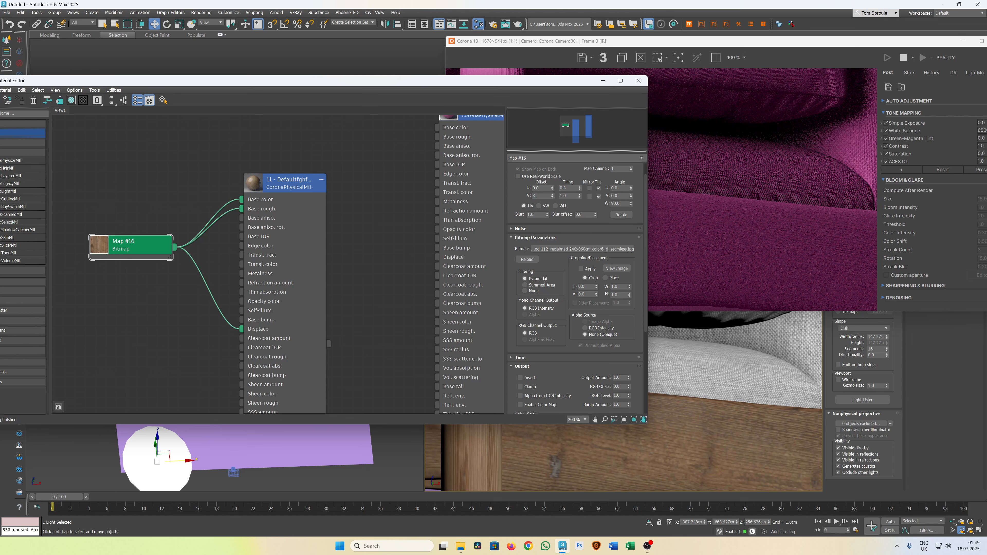
{"action": "key", "text": "Return"}
{"action": "type", "text": ".4"}
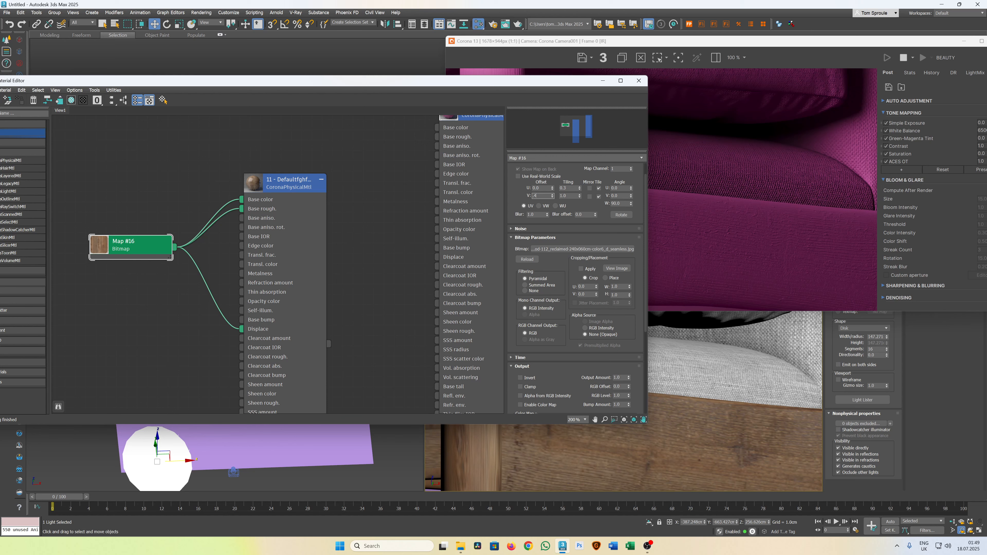
{"action": "key", "text": "Return"}
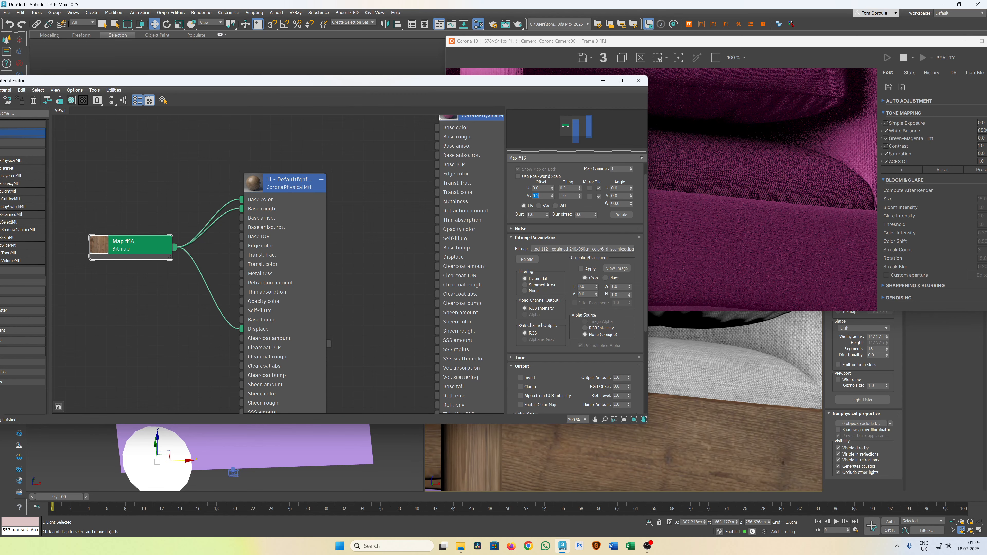
{"action": "type", "text": "0"}
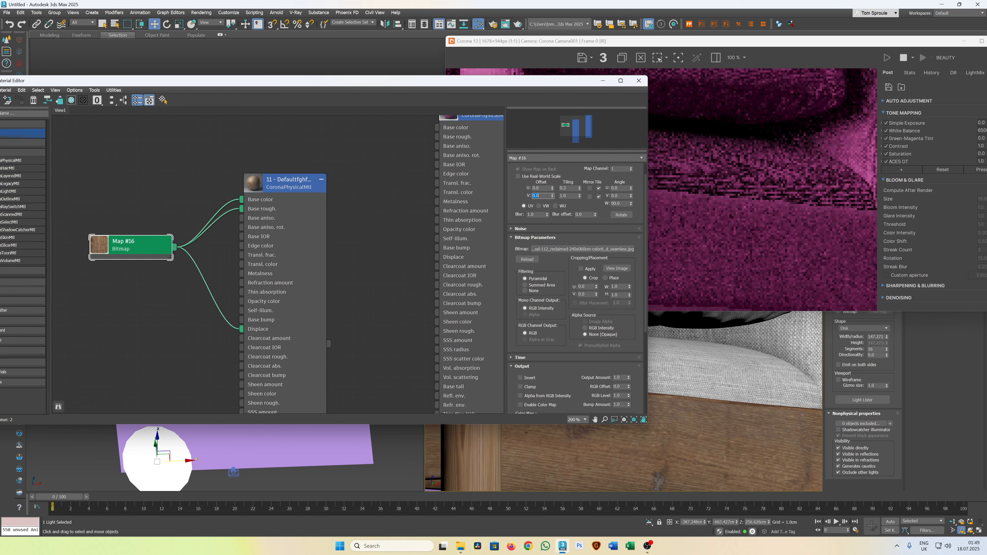
Set the U offset of the Map #16 bitmap to 0.3.
{"action": "key", "text": "shift+Tab"}
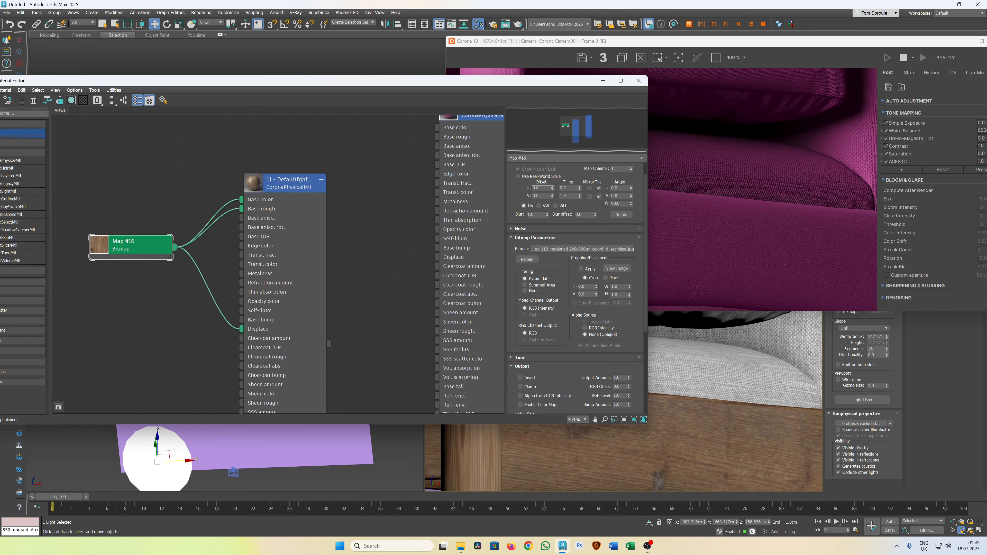
{"action": "key", "text": "Return"}
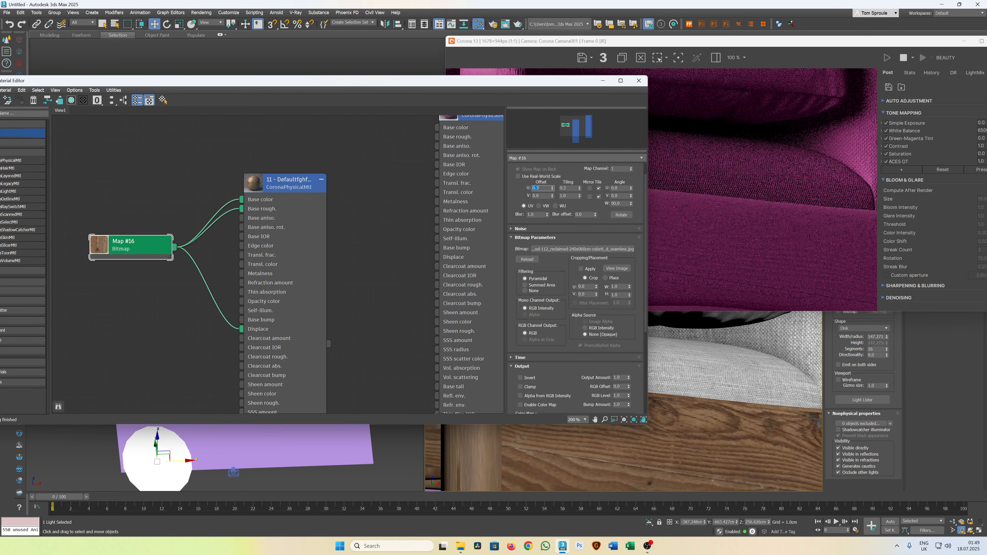
Examine the wood grain direction and scale on the chair's side rail, armrests and legs.
{"action": "scroll", "coordinate": [717, 400], "scroll_direction": "down", "scroll_amount": 5}
{"action": "middle_click_drag", "start_coordinate": [717, 399], "coordinate": [739, 420]}
{"action": "scroll", "coordinate": [742, 422], "scroll_direction": "up", "scroll_amount": 4}
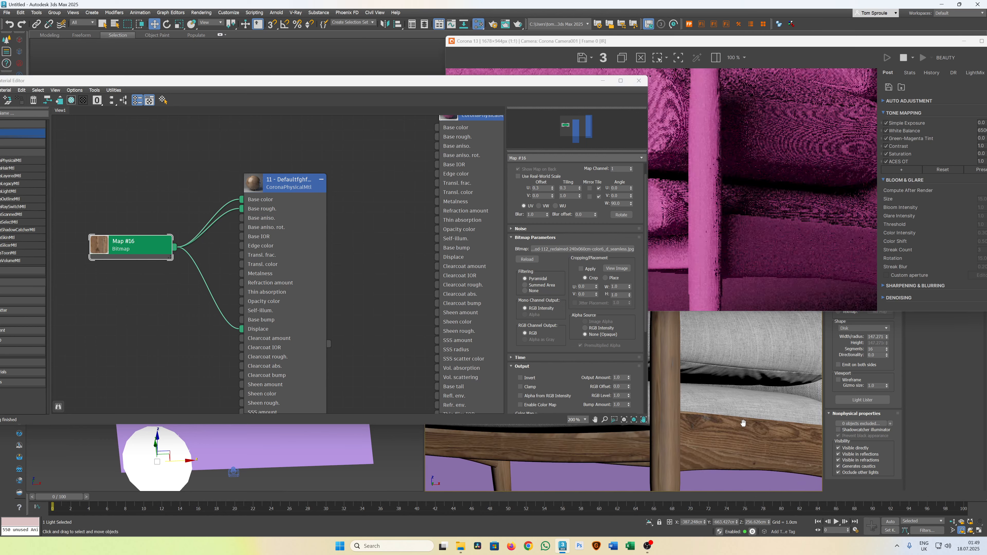
{"action": "scroll", "coordinate": [737, 425], "scroll_direction": "down", "scroll_amount": 2}
{"action": "scroll", "coordinate": [737, 425], "scroll_direction": "up", "scroll_amount": 3}
{"action": "scroll", "coordinate": [737, 425], "scroll_direction": "down", "scroll_amount": 3}
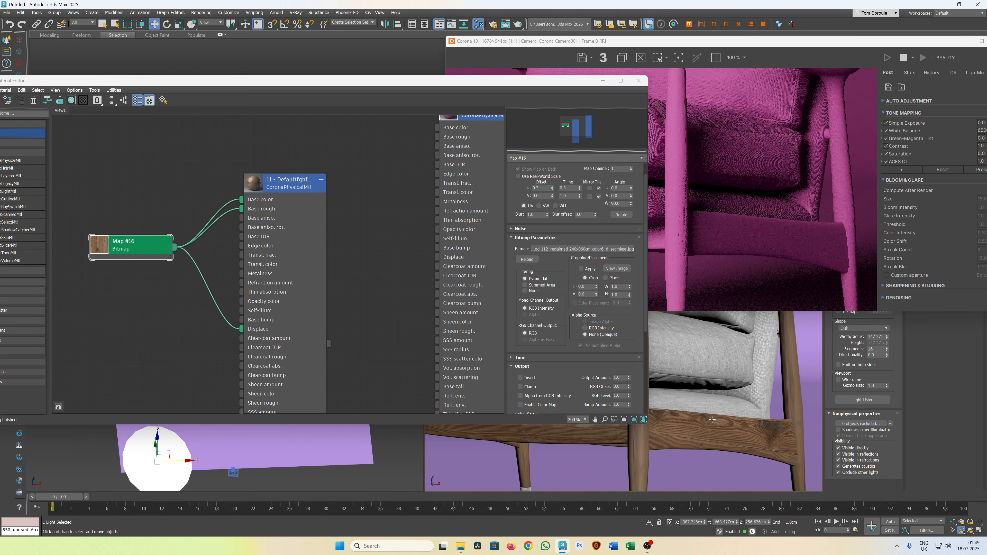
{"action": "middle_click_drag", "start_coordinate": [619, 435], "coordinate": [772, 392]}
{"action": "middle_click_drag", "start_coordinate": [727, 358], "coordinate": [637, 407]}
{"action": "scroll", "coordinate": [742, 411], "scroll_direction": "up", "scroll_amount": 5}
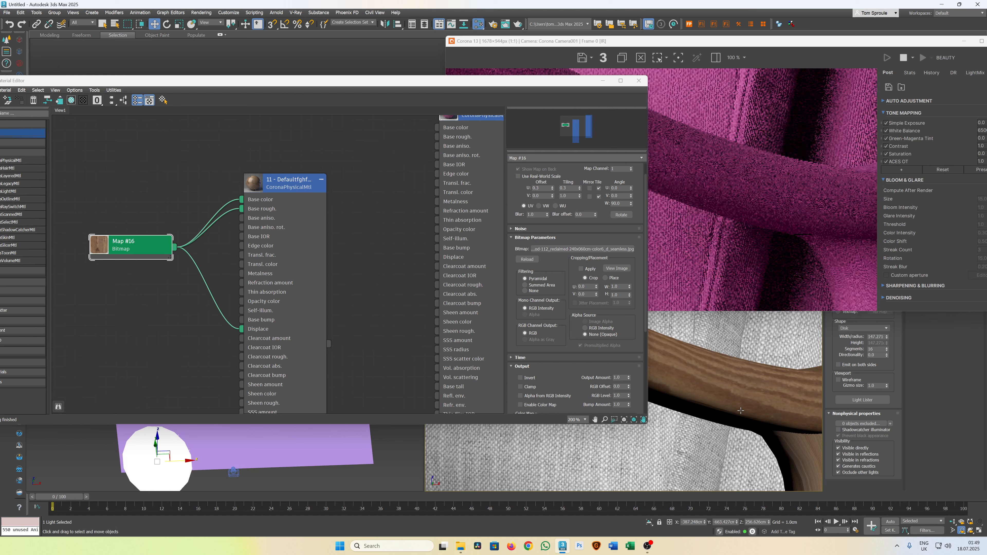
{"action": "scroll", "coordinate": [758, 404], "scroll_direction": "down", "scroll_amount": 3}
{"action": "middle_click_drag", "start_coordinate": [758, 404], "coordinate": [696, 428]}
{"action": "scroll", "coordinate": [696, 444], "scroll_direction": "up", "scroll_amount": 4}
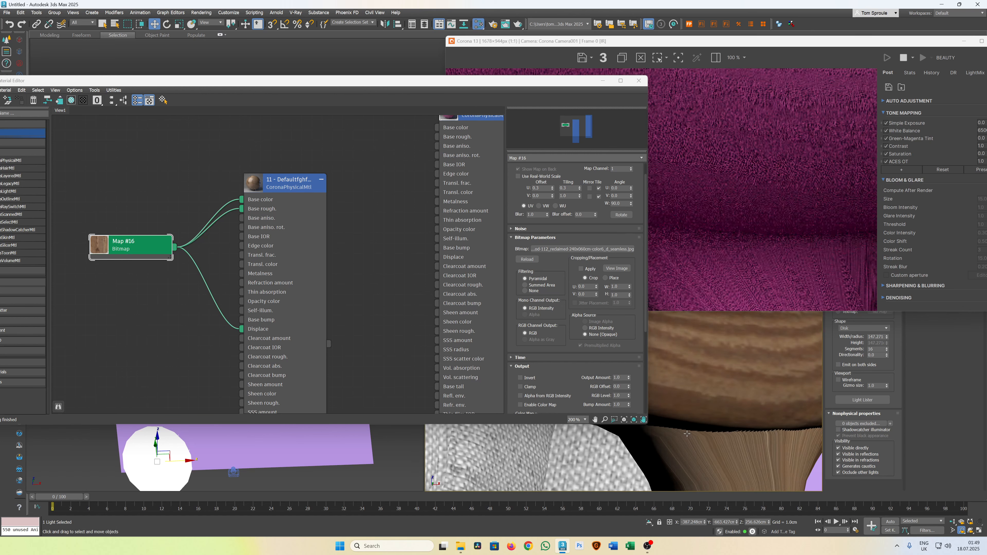
{"action": "scroll", "coordinate": [696, 456], "scroll_direction": "down", "scroll_amount": 2}
{"action": "scroll", "coordinate": [696, 455], "scroll_direction": "down", "scroll_amount": 6}
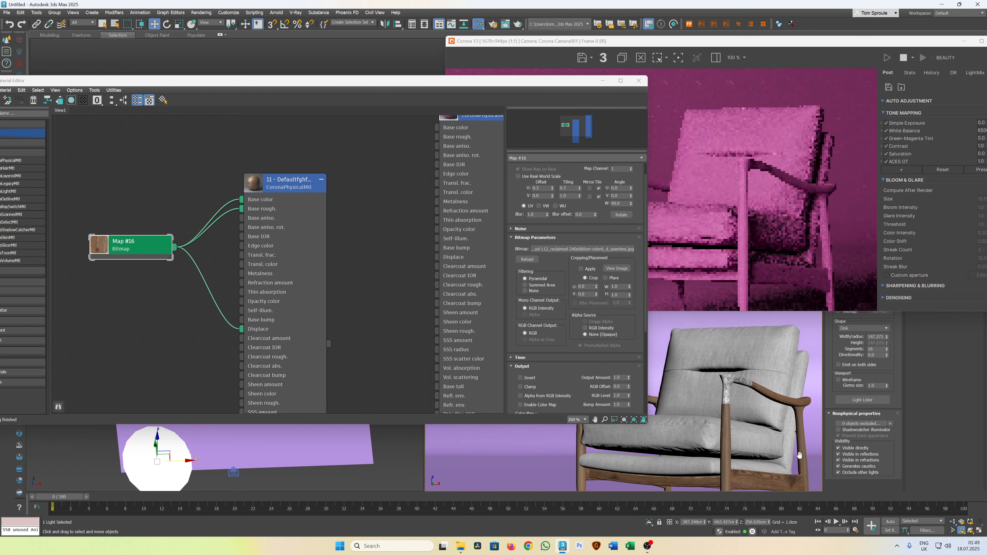
{"action": "scroll", "coordinate": [786, 406], "scroll_direction": "up", "scroll_amount": 5}
{"action": "scroll", "coordinate": [786, 406], "scroll_direction": "up", "scroll_amount": 6}
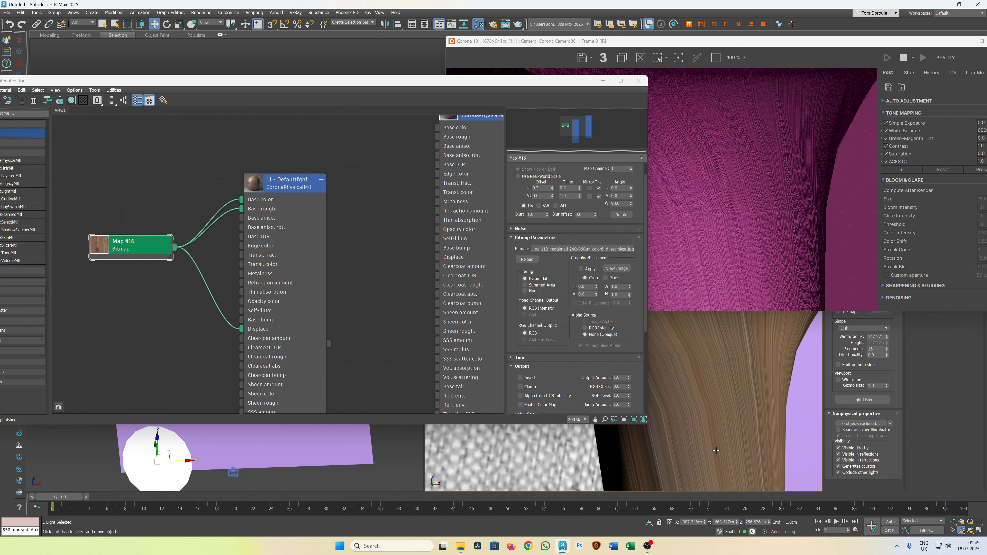
{"action": "scroll", "coordinate": [738, 453], "scroll_direction": "down", "scroll_amount": 5}
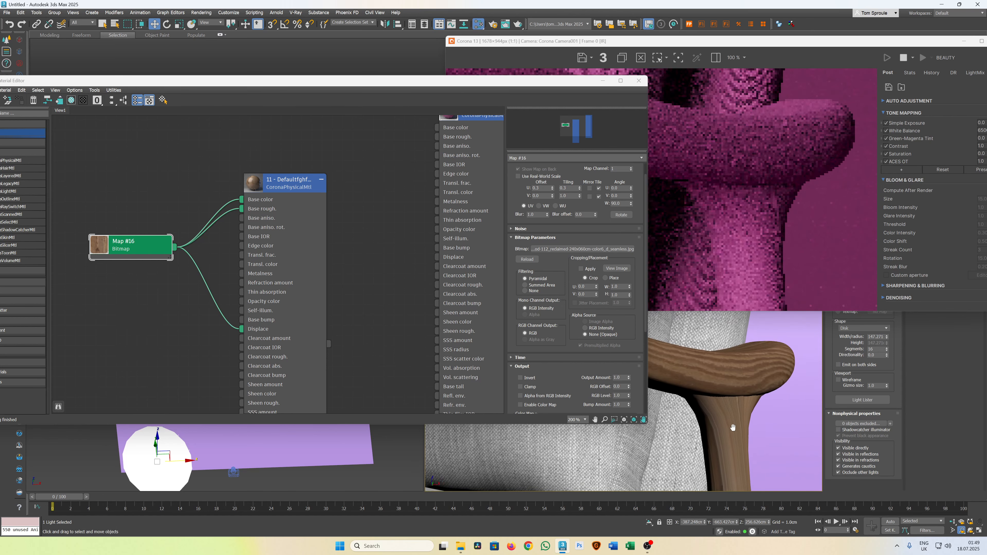
{"action": "scroll", "coordinate": [751, 462], "scroll_direction": "down", "scroll_amount": 4}
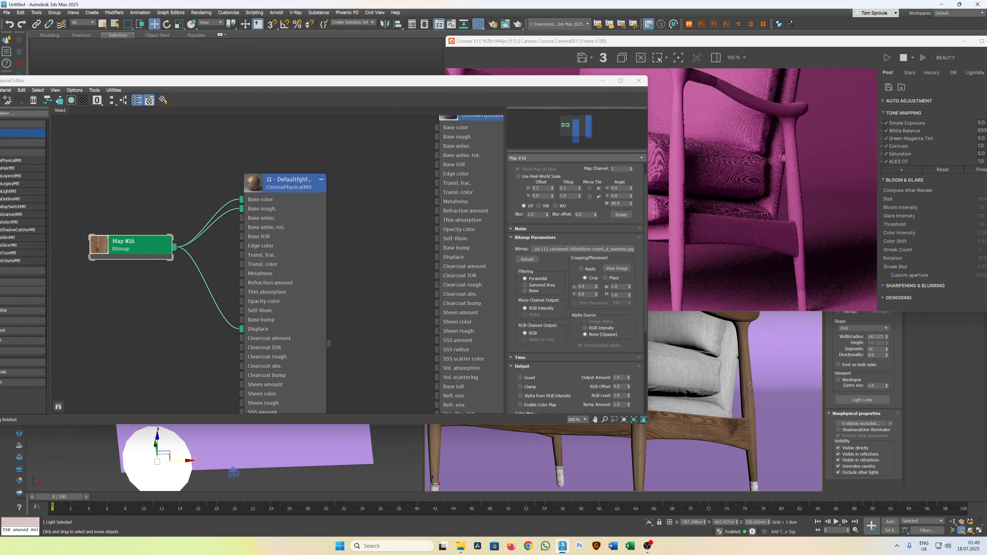
Select the chair group and display edged faces to check the mesh of its rear leg.
{"action": "left_click", "coordinate": [751, 385]}
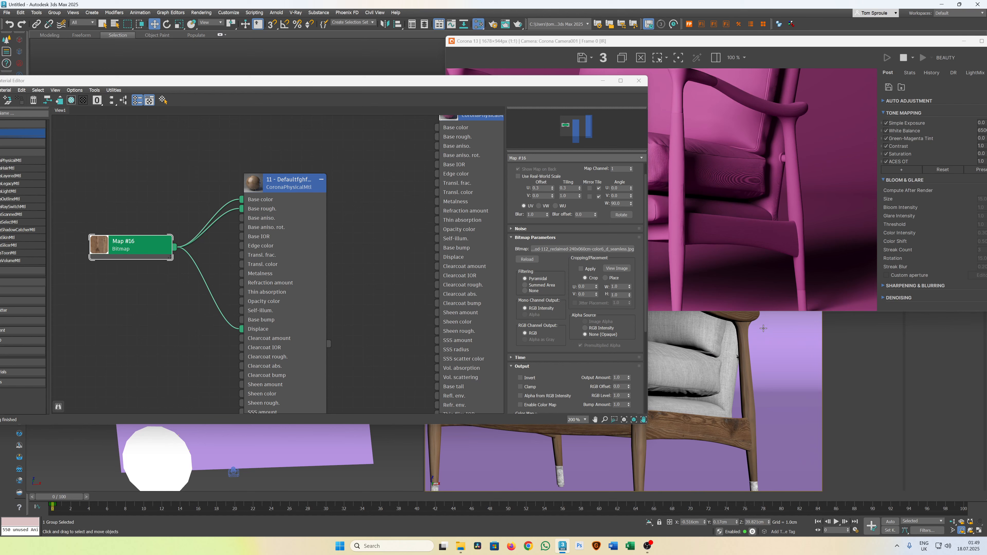
{"action": "scroll", "coordinate": [763, 329], "scroll_direction": "up", "scroll_amount": 6}
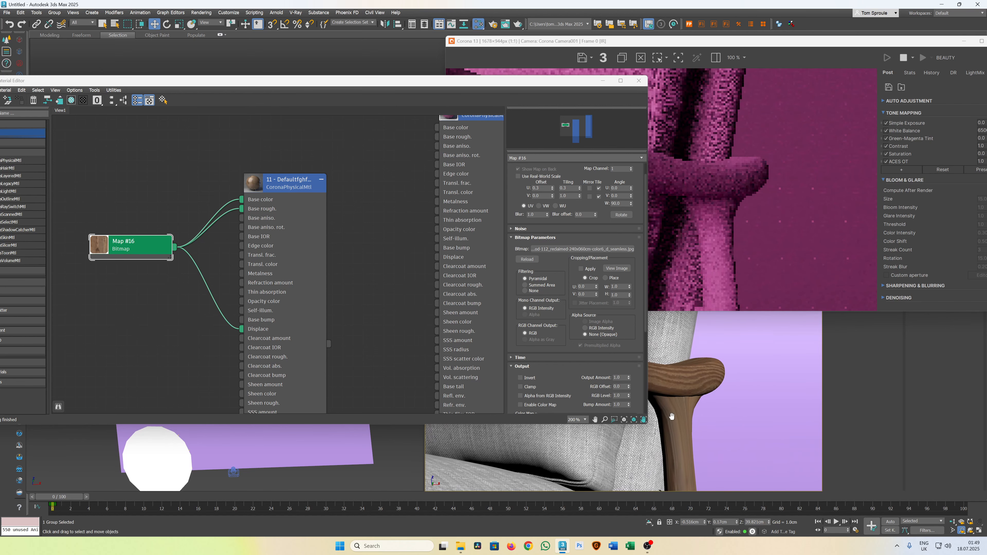
{"action": "scroll", "coordinate": [671, 417], "scroll_direction": "down", "scroll_amount": 4}
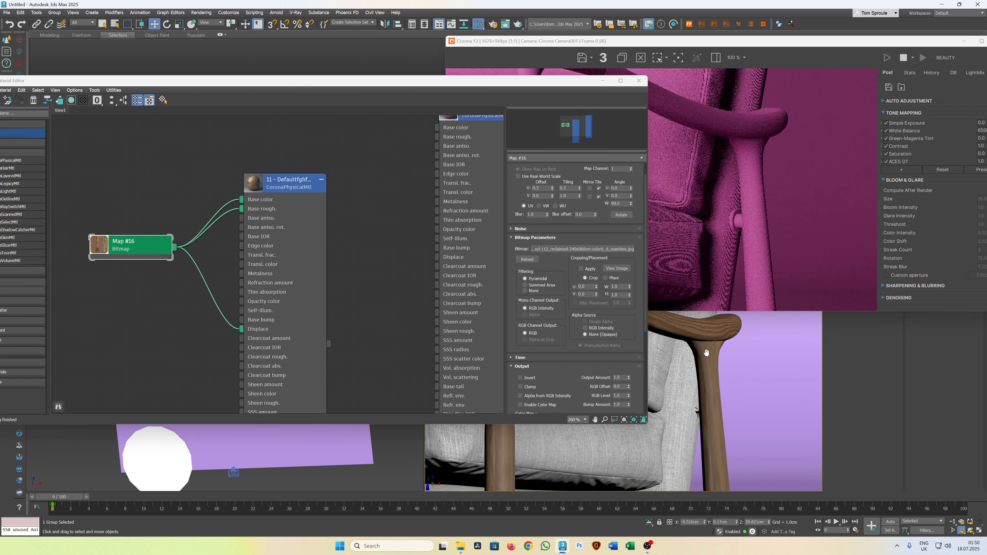
{"action": "scroll", "coordinate": [705, 366], "scroll_direction": "up", "scroll_amount": 5}
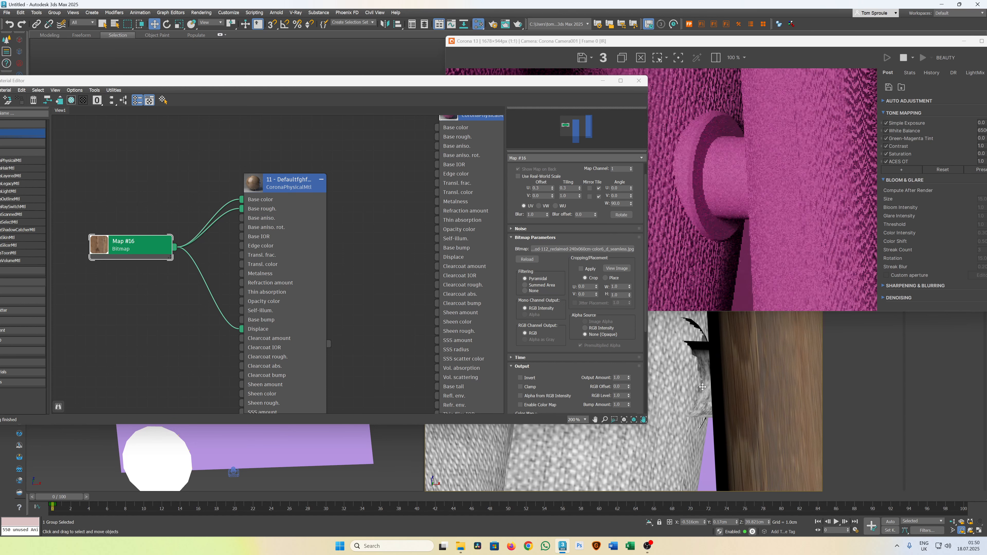
{"action": "key", "text": "F4"}
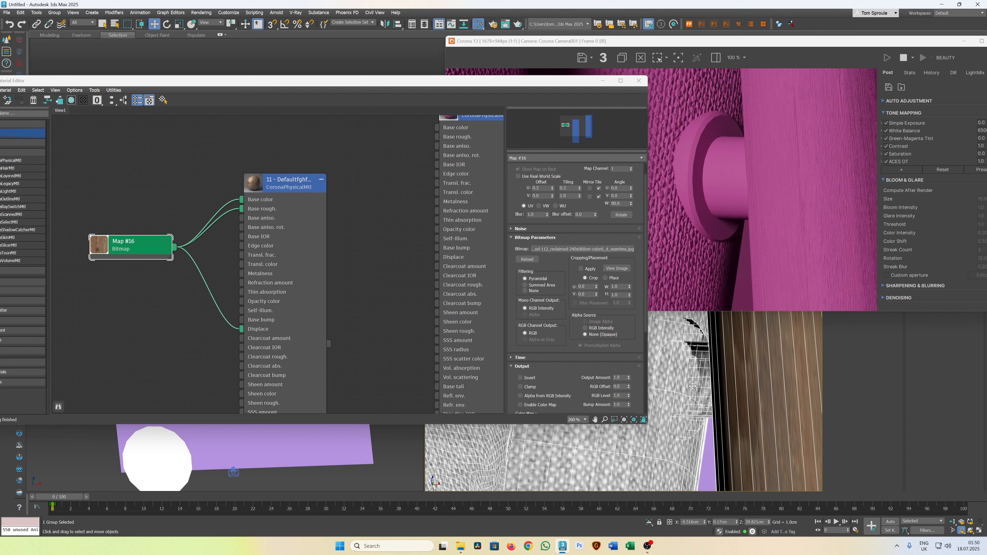
{"action": "scroll", "coordinate": [693, 386], "scroll_direction": "down", "scroll_amount": 5}
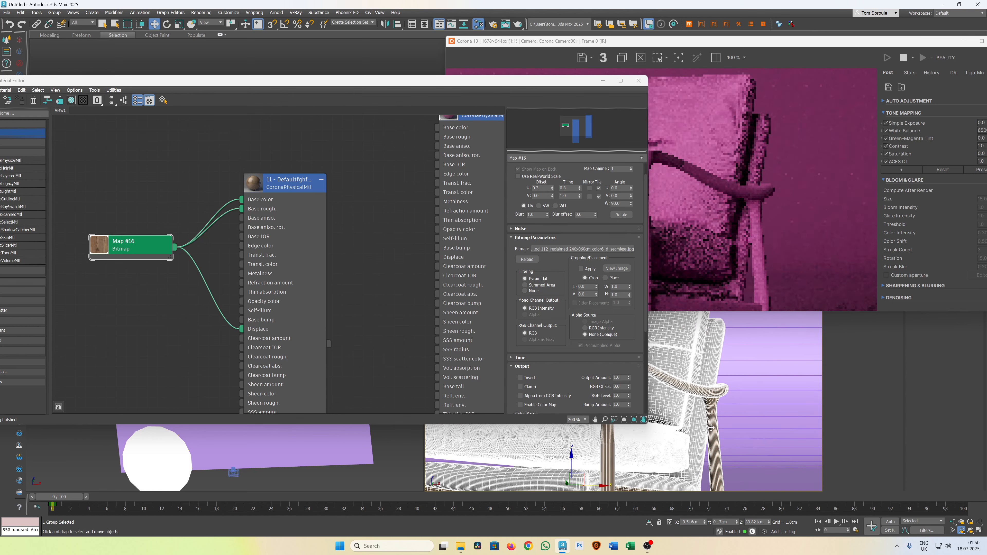
{"action": "scroll", "coordinate": [747, 380], "scroll_direction": "up", "scroll_amount": 3}
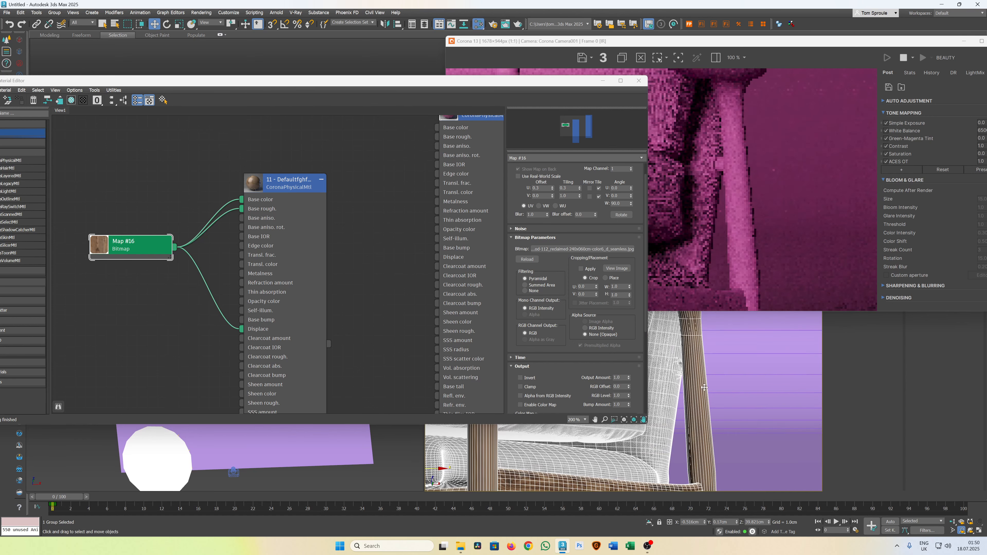
Uncover the viewports, open the chair group recursively and select the rear leg beneath the armrest.
{"action": "left_click_drag", "start_coordinate": [537, 81], "coordinate": [388, 86]}
{"action": "left_click", "coordinate": [751, 24]}
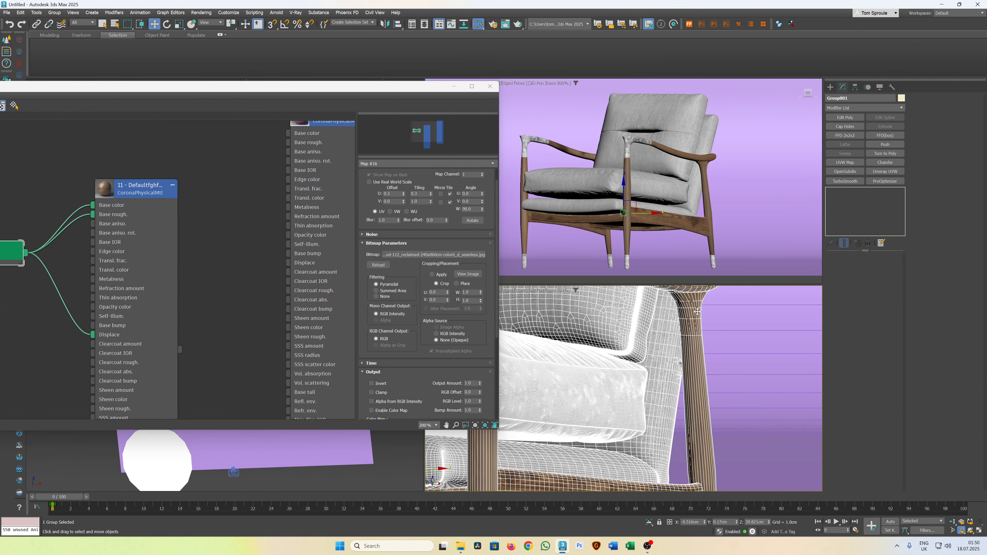
{"action": "scroll", "coordinate": [660, 397], "scroll_direction": "down", "scroll_amount": 3}
{"action": "scroll", "coordinate": [661, 397], "scroll_direction": "up", "scroll_amount": 3}
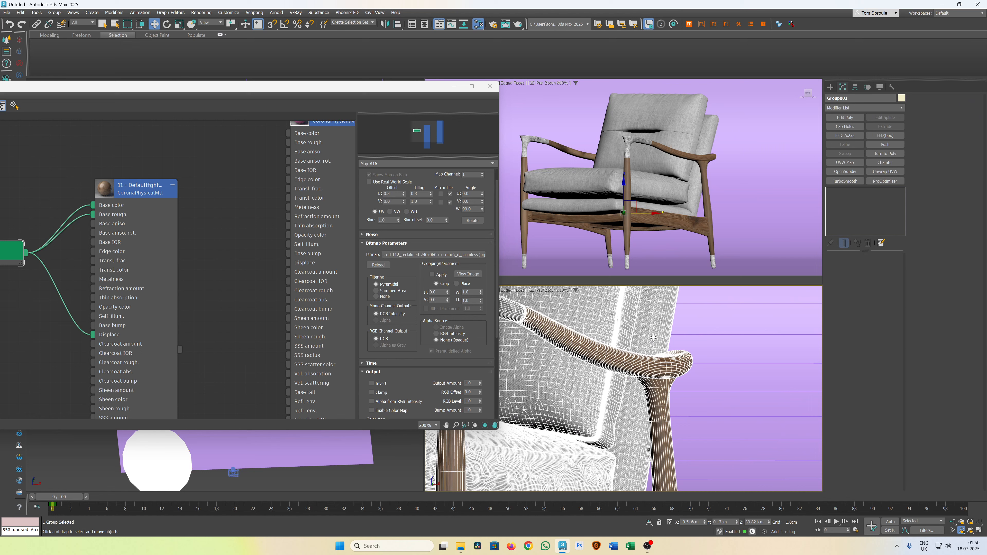
{"action": "left_click", "coordinate": [56, 14]}
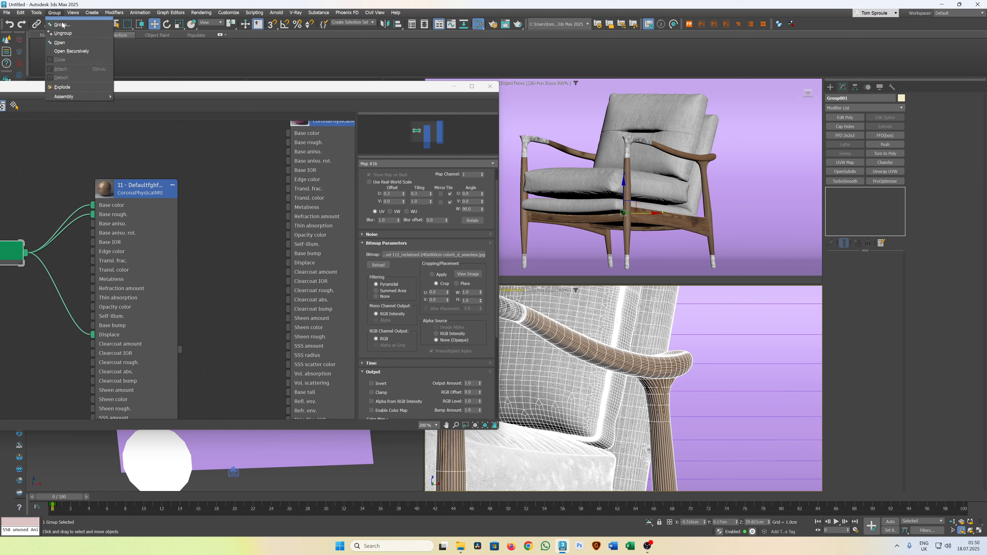
{"action": "left_click", "coordinate": [71, 51]}
{"action": "scroll", "coordinate": [681, 411], "scroll_direction": "up", "scroll_amount": 6}
{"action": "left_click", "coordinate": [666, 413]}
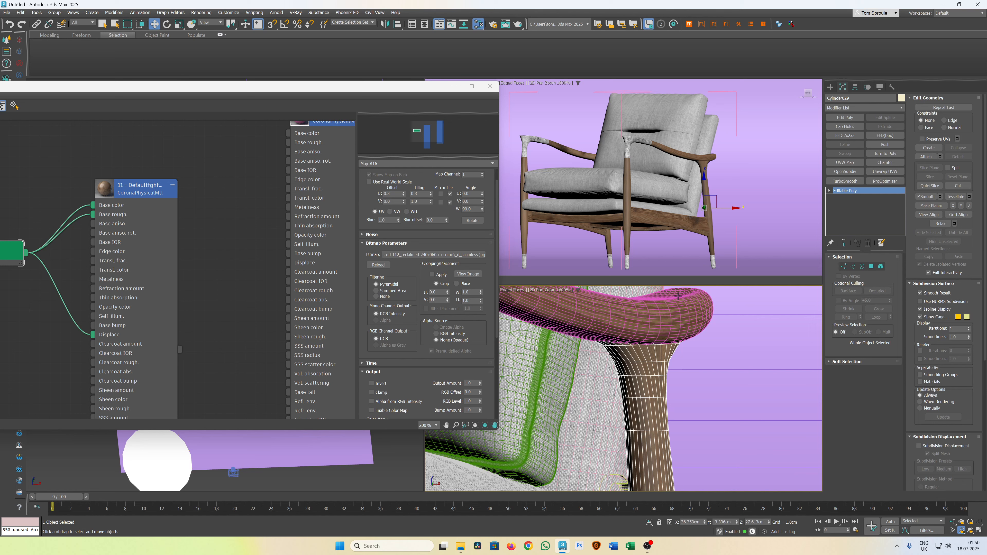
Turn off edged faces and apply a UVW Map modifier with Box mapping to the rear leg.
{"action": "key", "text": "F4"}
{"action": "scroll", "coordinate": [649, 400], "scroll_direction": "up", "scroll_amount": 2}
{"action": "scroll", "coordinate": [648, 396], "scroll_direction": "down", "scroll_amount": 2}
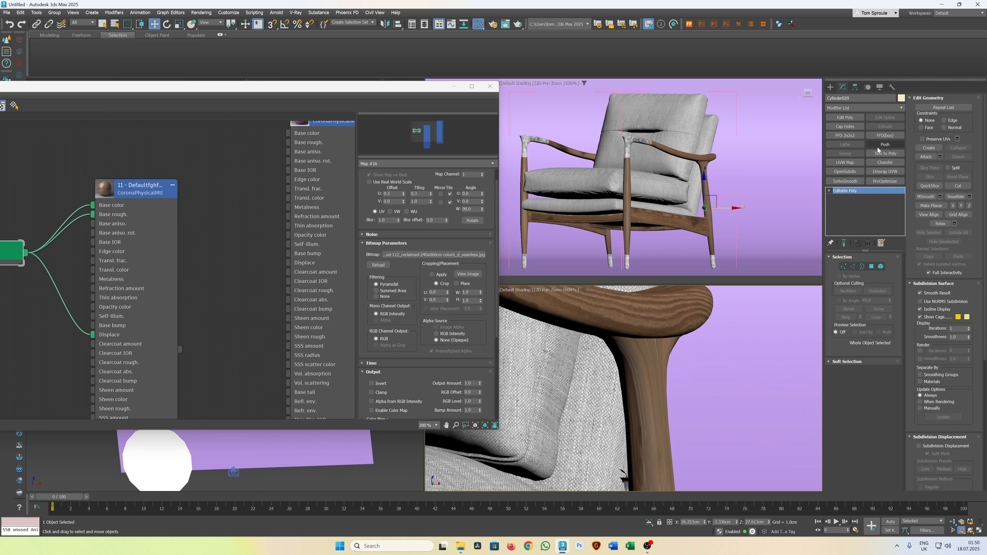
{"action": "left_click", "coordinate": [845, 163]}
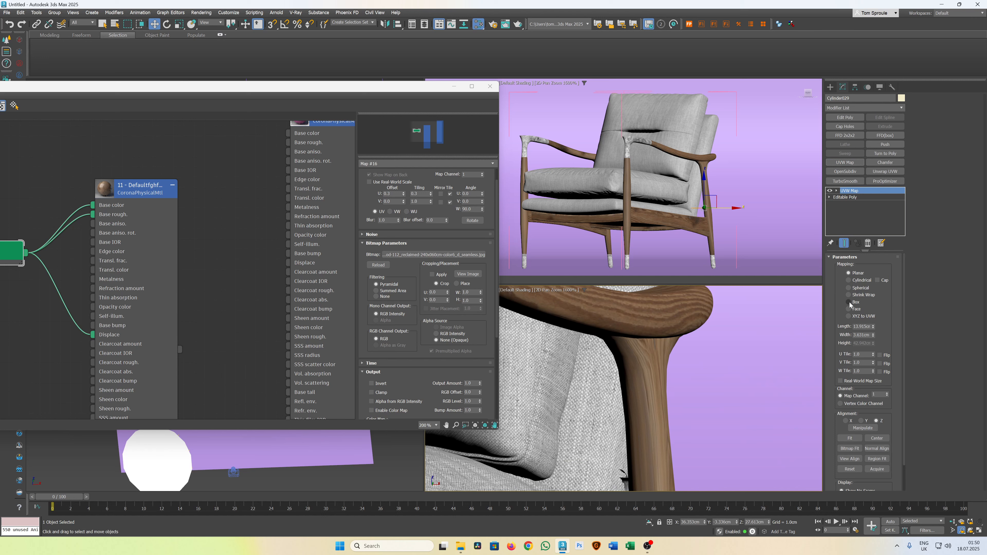
{"action": "left_click", "coordinate": [849, 302]}
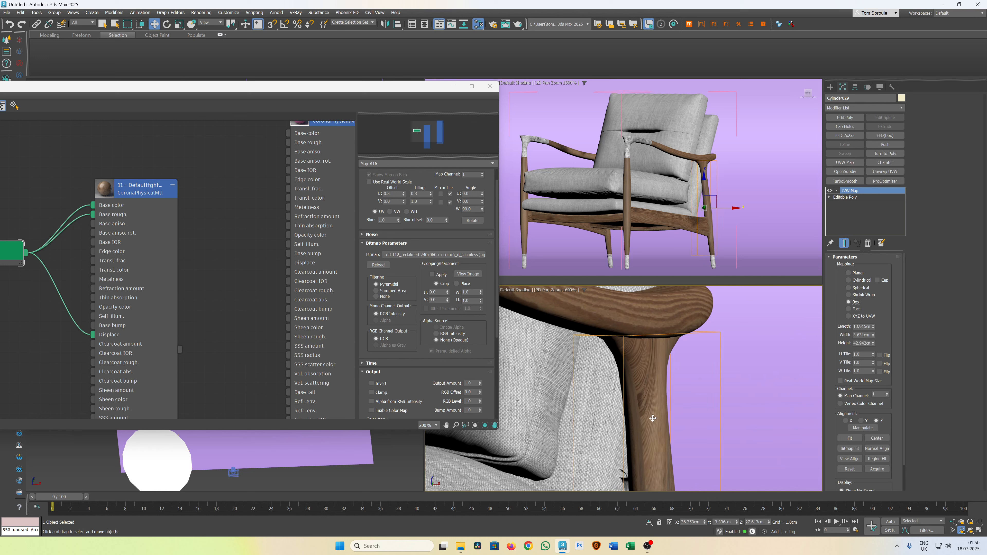
{"action": "middle_click_drag", "start_coordinate": [653, 418], "coordinate": [646, 390]}
{"action": "scroll", "coordinate": [646, 390], "scroll_direction": "down", "scroll_amount": 2}
{"action": "scroll", "coordinate": [646, 390], "scroll_direction": "down", "scroll_amount": 3}
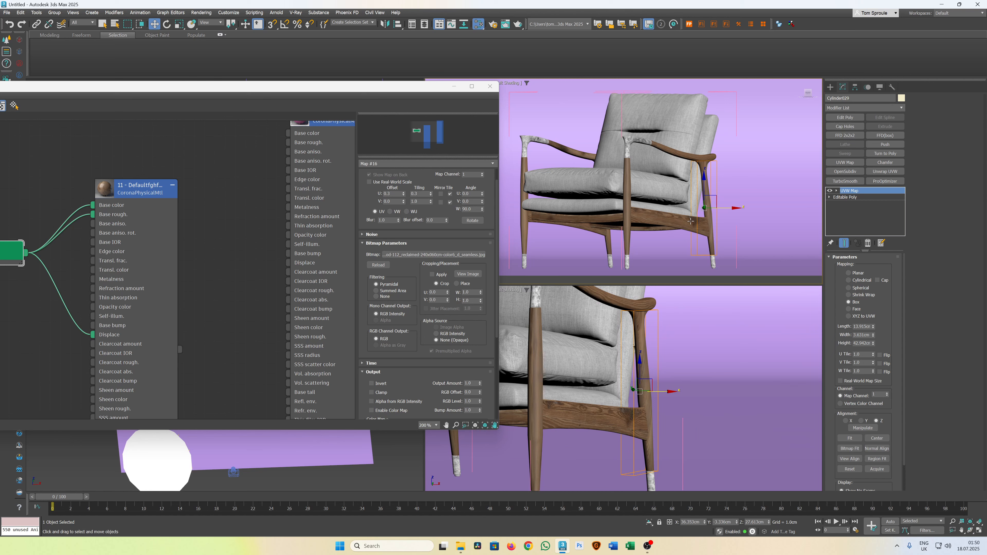
Rotate the rear leg's UVW Map gizmo in the Local coordinate system to follow the leg's slant.
{"action": "middle_click_drag", "start_coordinate": [693, 224], "coordinate": [609, 239], "text": "alt"}
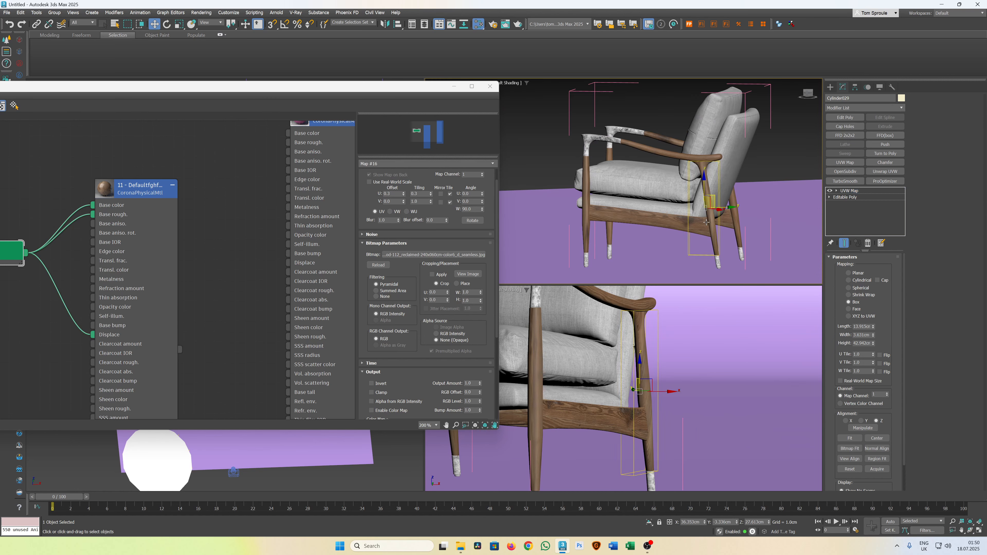
{"action": "middle_click_drag", "start_coordinate": [685, 212], "coordinate": [750, 218], "text": "alt"}
{"action": "left_click", "coordinate": [566, 212]}
{"action": "scroll", "coordinate": [749, 218], "scroll_direction": "up", "scroll_amount": 5}
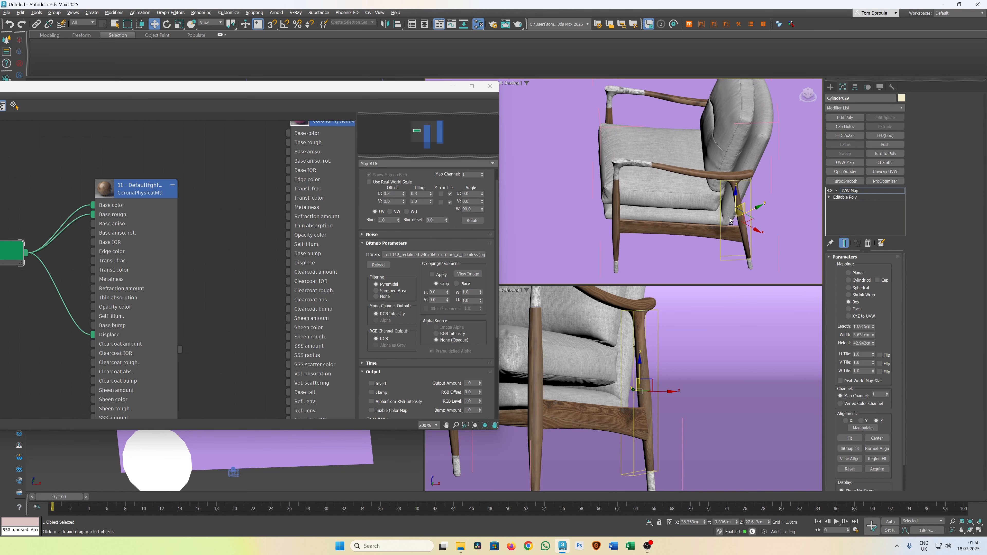
{"action": "key", "text": "e"}
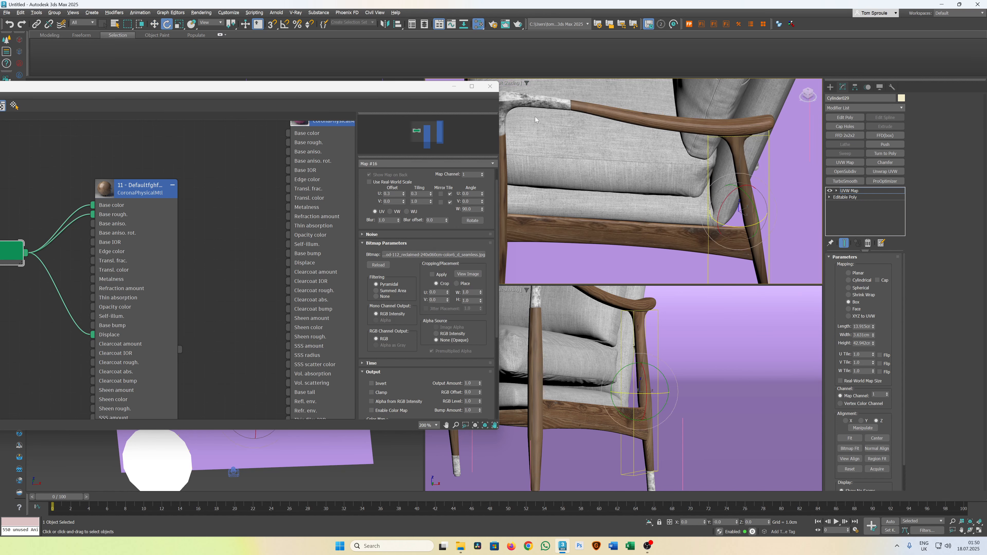
{"action": "left_click", "coordinate": [211, 22]}
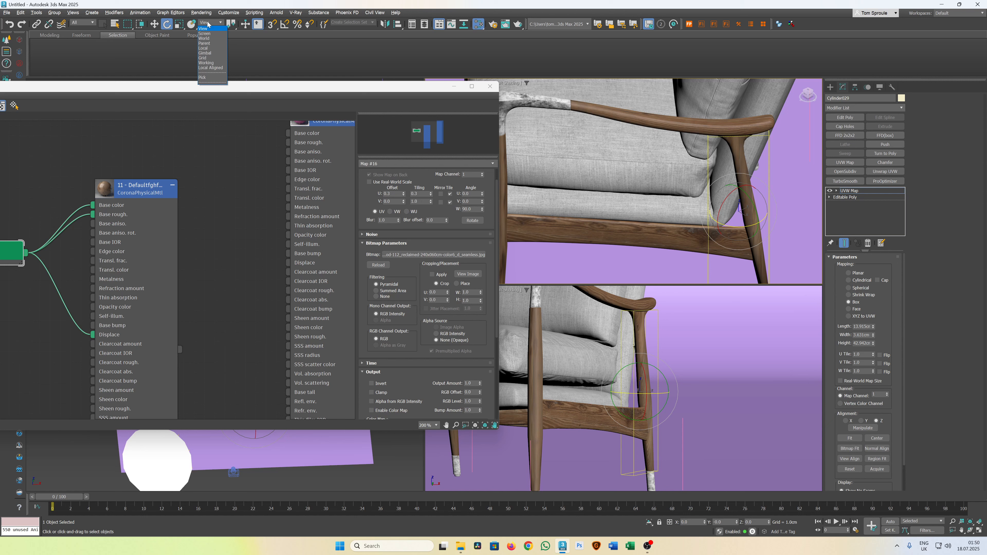
{"action": "left_click", "coordinate": [205, 54]}
{"action": "left_click_drag", "start_coordinate": [760, 196], "coordinate": [753, 194]}
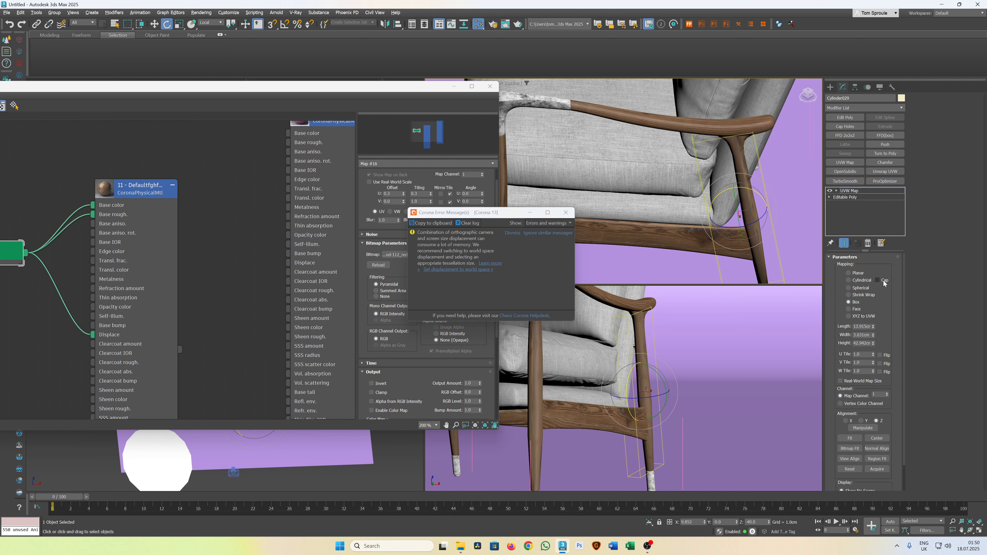
Refit the rear leg's tilted mapping gizmo by switching to Planar and back to Box mapping.
{"action": "left_click", "coordinate": [849, 273]}
{"action": "left_click", "coordinate": [849, 302]}
{"action": "middle_click_drag", "start_coordinate": [646, 175], "coordinate": [719, 194], "text": "alt"}
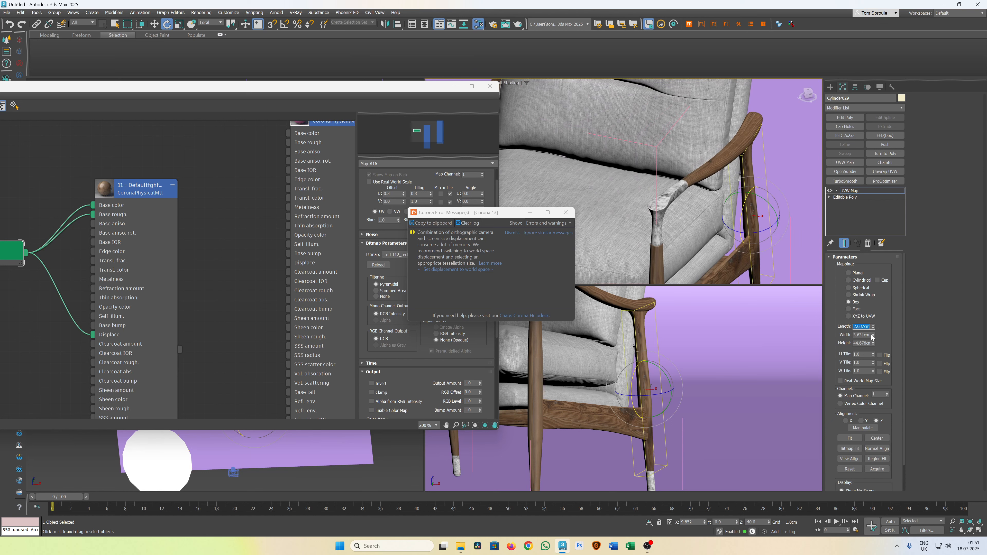
Try a length of 44 cm on the rear leg's box mapping and undo the change.
{"action": "double_click", "coordinate": [862, 334]}
{"action": "double_click", "coordinate": [862, 327]}
{"action": "type", "text": "44"}
{"action": "key", "text": "Return"}
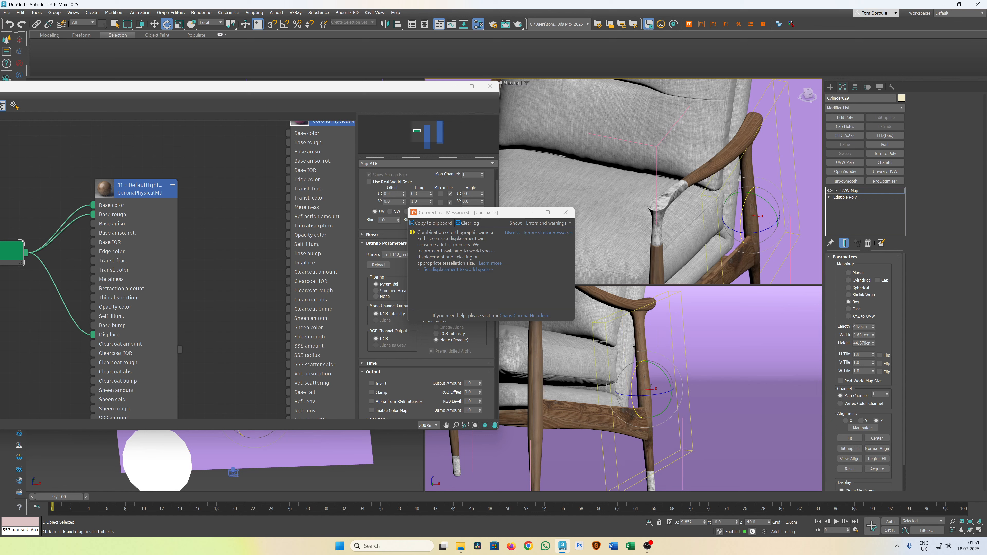
{"action": "key", "text": "ctrl+z"}
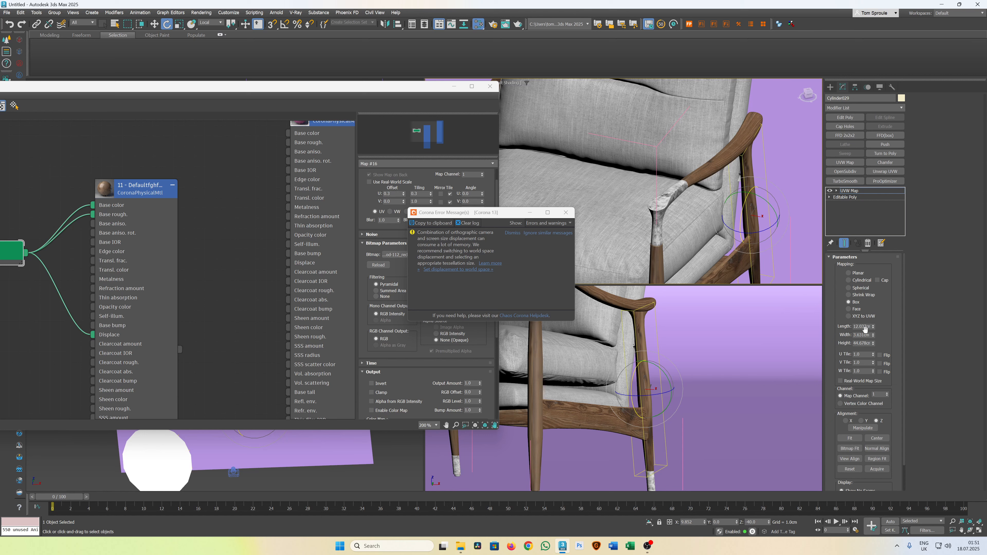
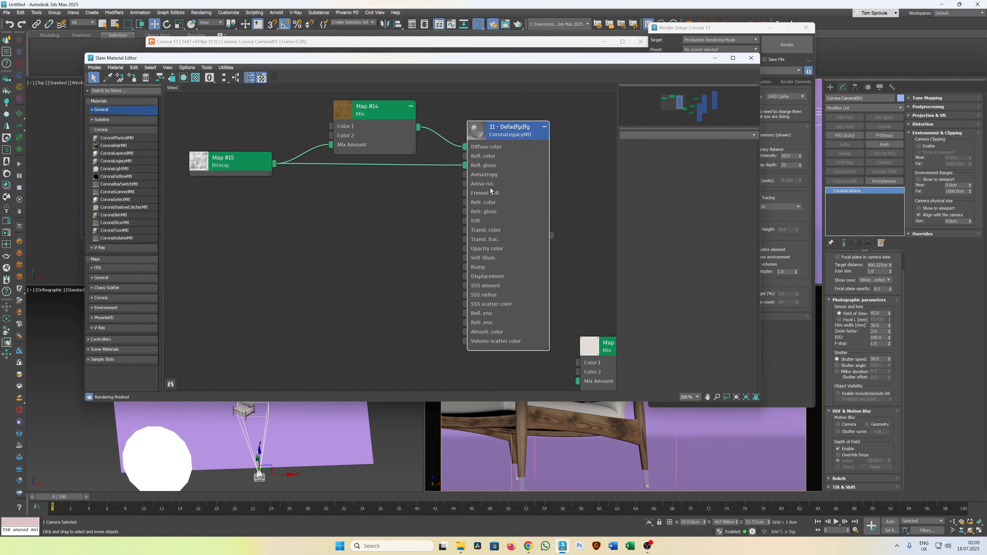
Enable slow caustics in the refraction settings of material 11 - Defadfgdfg, and uncover the Corona frame buffer.
{"action": "double_click", "coordinate": [496, 185]}
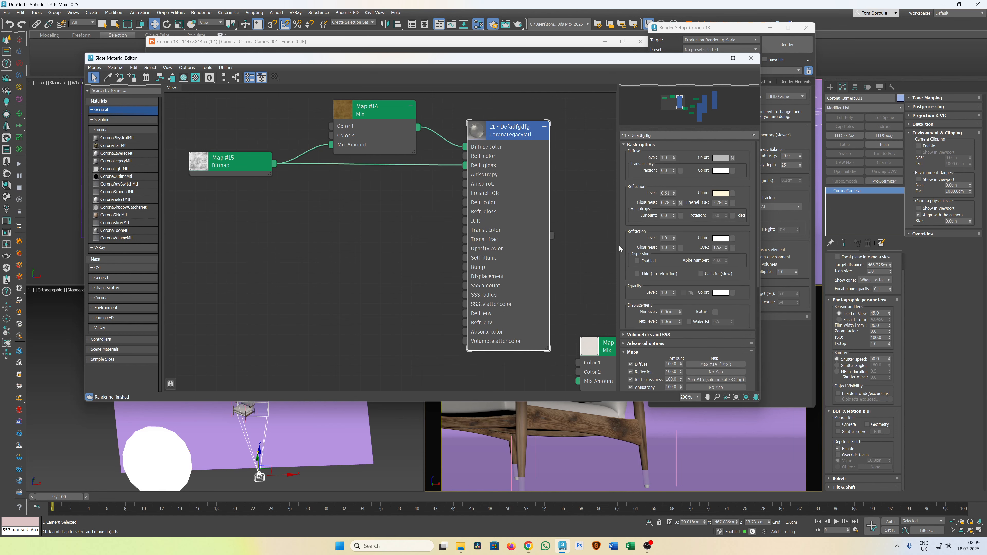
{"action": "left_click", "coordinate": [702, 274]}
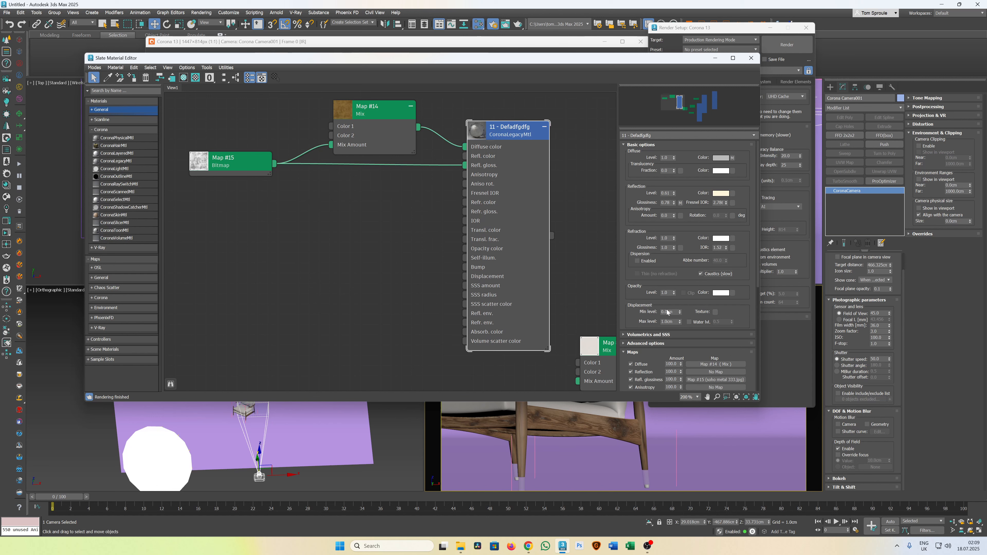
{"action": "right_click", "coordinate": [702, 452]}
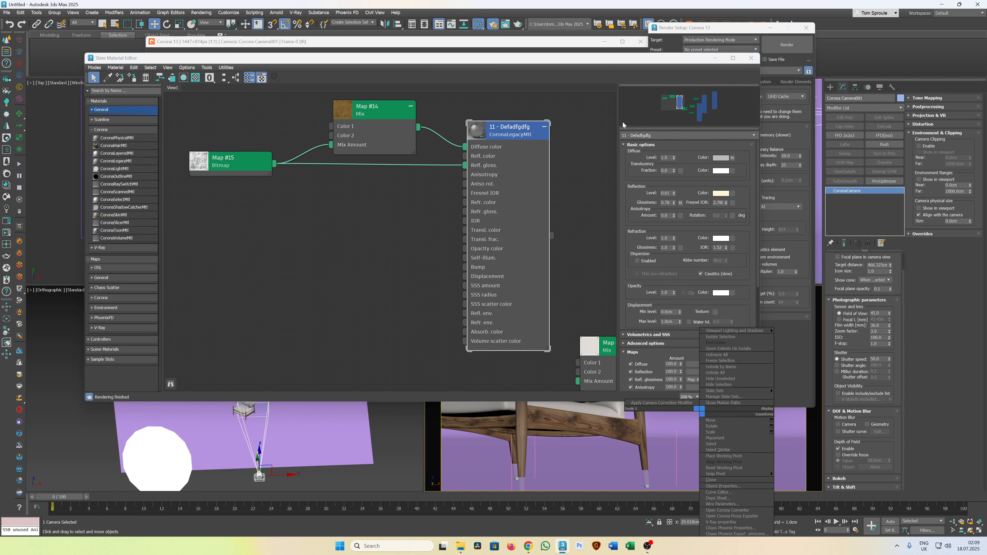
{"action": "left_click", "coordinate": [596, 98]}
{"action": "left_click_drag", "start_coordinate": [575, 63], "coordinate": [525, 254]}
{"action": "left_click", "coordinate": [444, 44]}
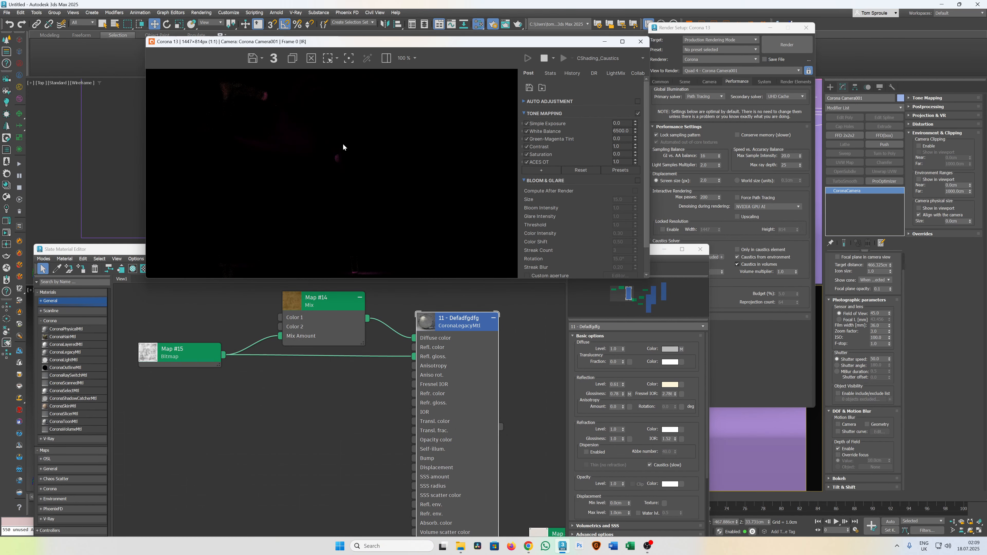
Show the BEAUTY pass in the frame buffer and examine the tip of the chair's rear leg up close.
{"action": "left_click", "coordinate": [594, 61]}
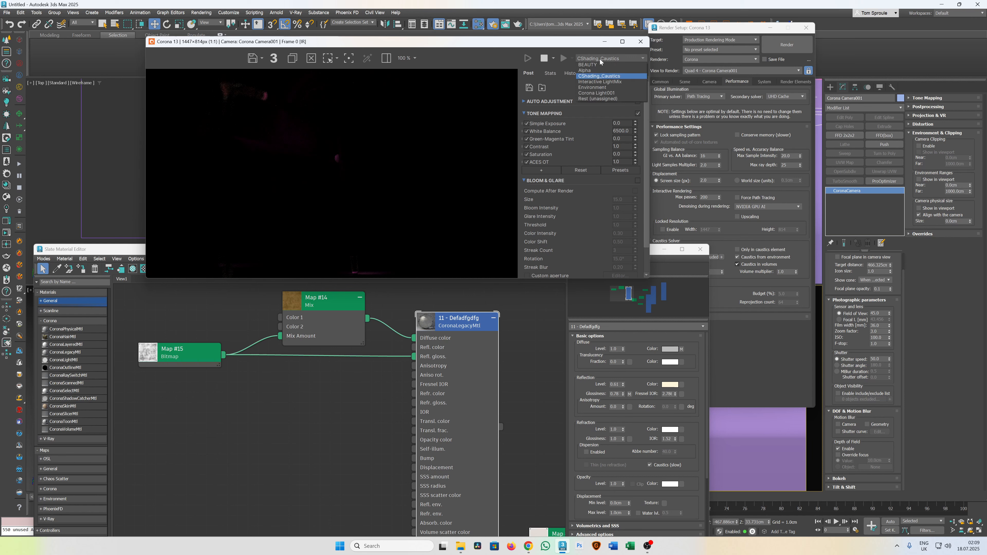
{"action": "left_click", "coordinate": [595, 66]}
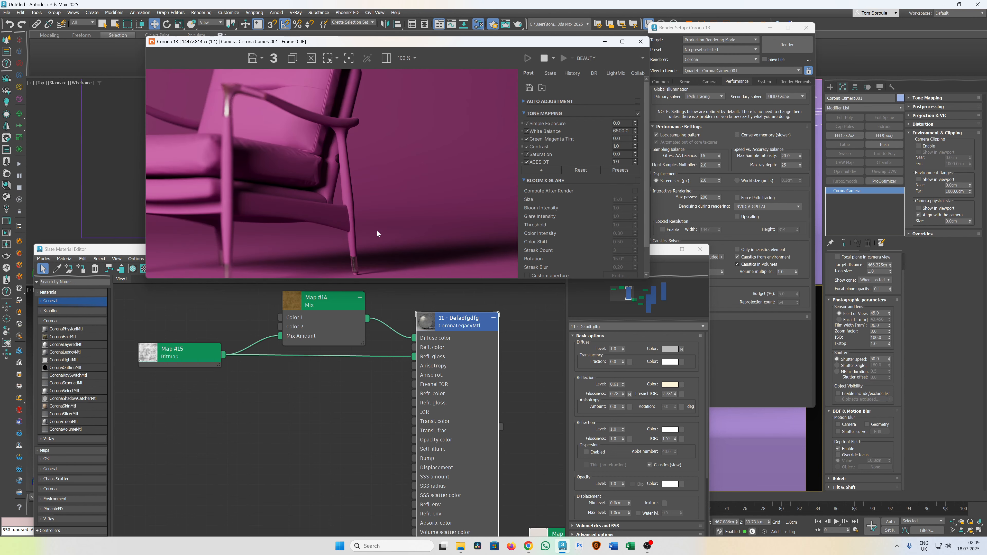
{"action": "scroll", "coordinate": [351, 270], "scroll_direction": "up", "scroll_amount": 2}
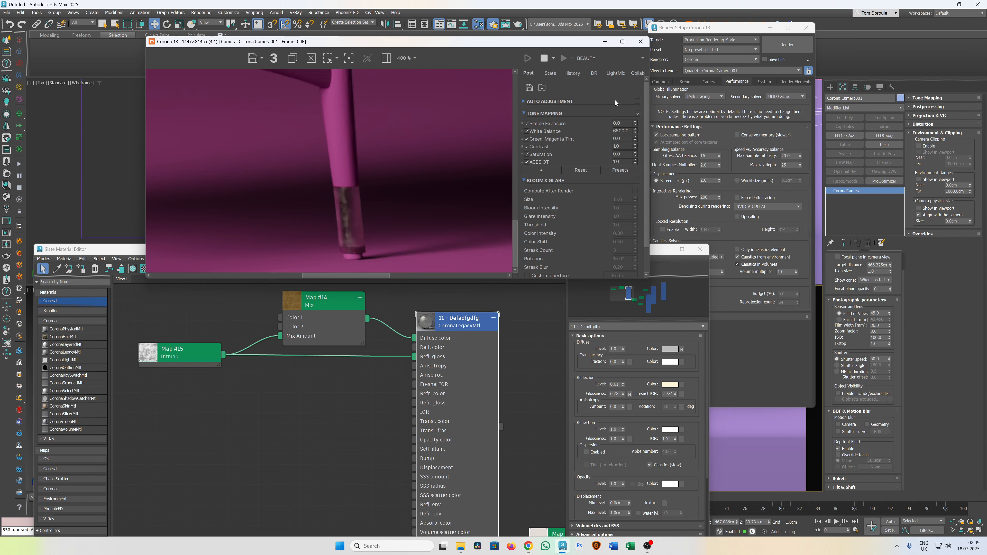
Show the CShading_Caustics pass and examine the caustics across the chair and around the leg tip at several magnifications.
{"action": "left_click", "coordinate": [594, 57]}
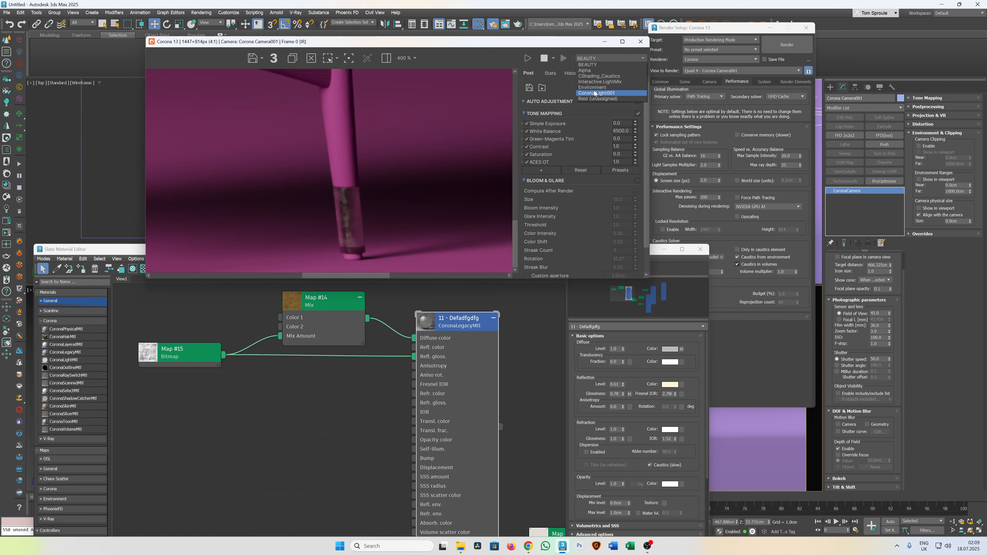
{"action": "left_click", "coordinate": [596, 76]}
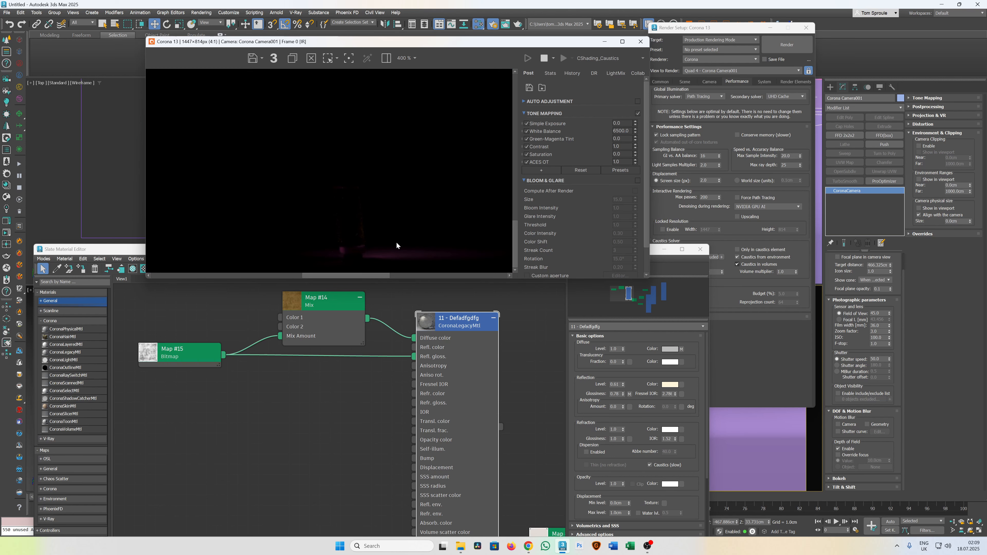
{"action": "scroll", "coordinate": [378, 222], "scroll_direction": "down", "scroll_amount": 2}
{"action": "scroll", "coordinate": [327, 189], "scroll_direction": "down", "scroll_amount": 2}
{"action": "scroll", "coordinate": [322, 182], "scroll_direction": "up", "scroll_amount": 2}
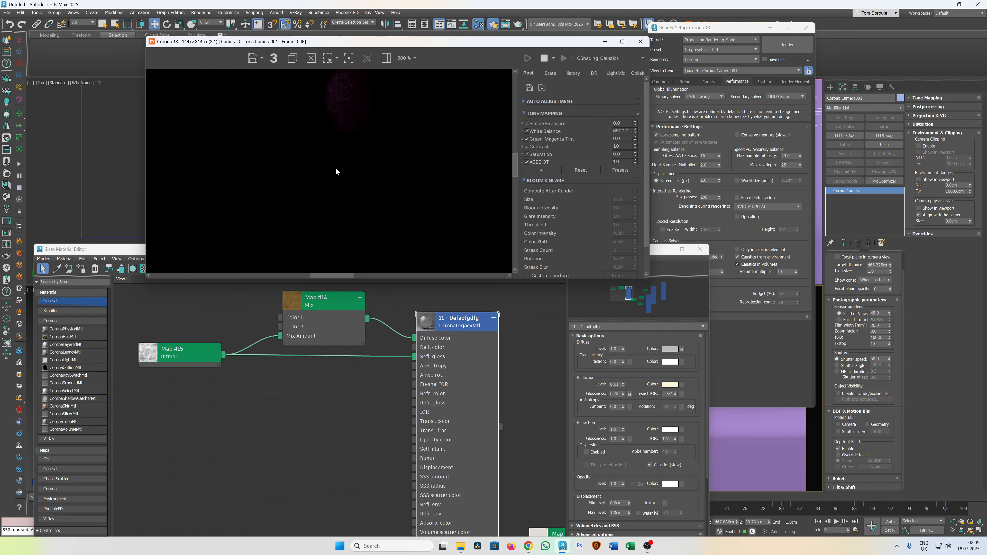
{"action": "scroll", "coordinate": [297, 166], "scroll_direction": "down", "scroll_amount": 1}
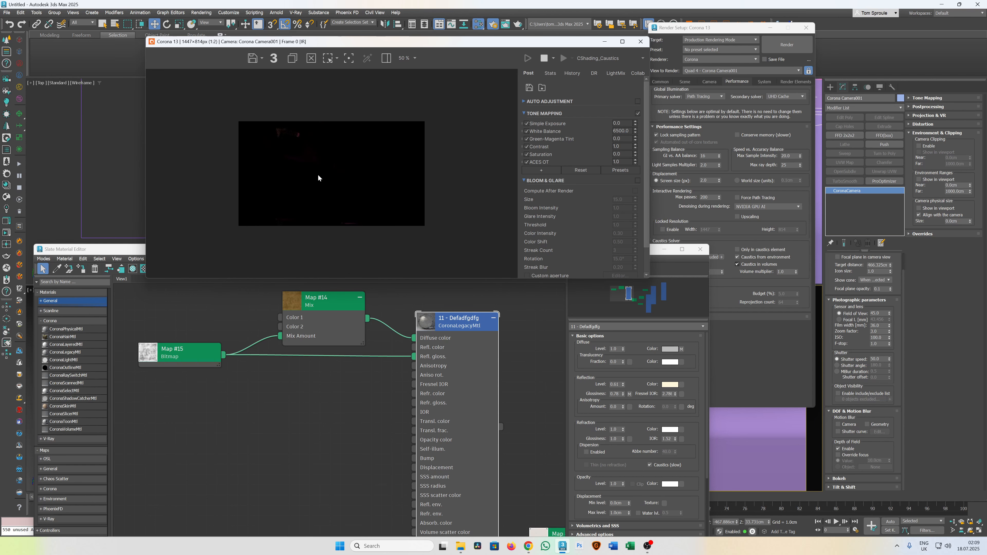
{"action": "scroll", "coordinate": [287, 130], "scroll_direction": "up", "scroll_amount": 1}
{"action": "scroll", "coordinate": [287, 131], "scroll_direction": "down", "scroll_amount": 1}
{"action": "scroll", "coordinate": [276, 121], "scroll_direction": "up", "scroll_amount": 3}
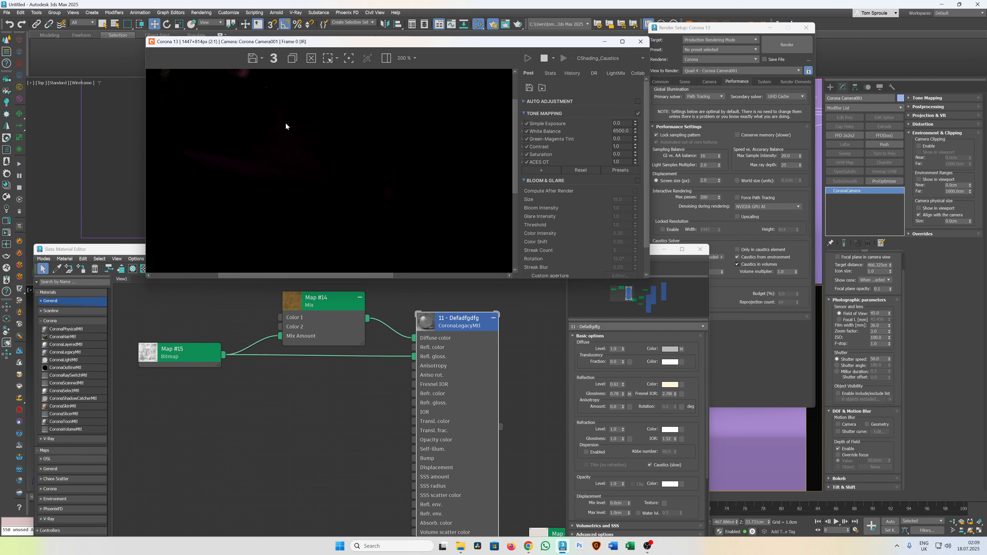
{"action": "scroll", "coordinate": [370, 177], "scroll_direction": "down", "scroll_amount": 3}
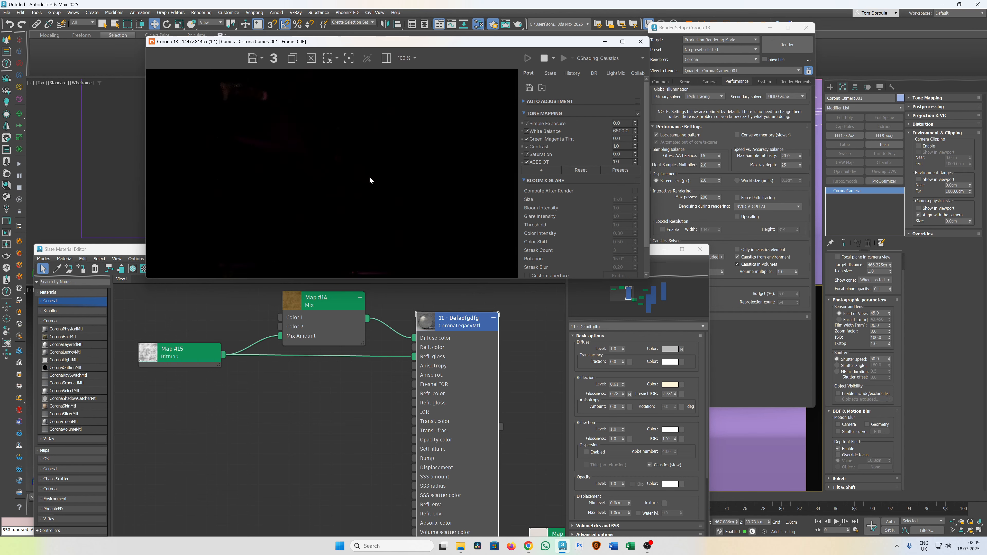
{"action": "scroll", "coordinate": [371, 206], "scroll_direction": "up", "scroll_amount": 2}
{"action": "scroll", "coordinate": [372, 200], "scroll_direction": "down", "scroll_amount": 3}
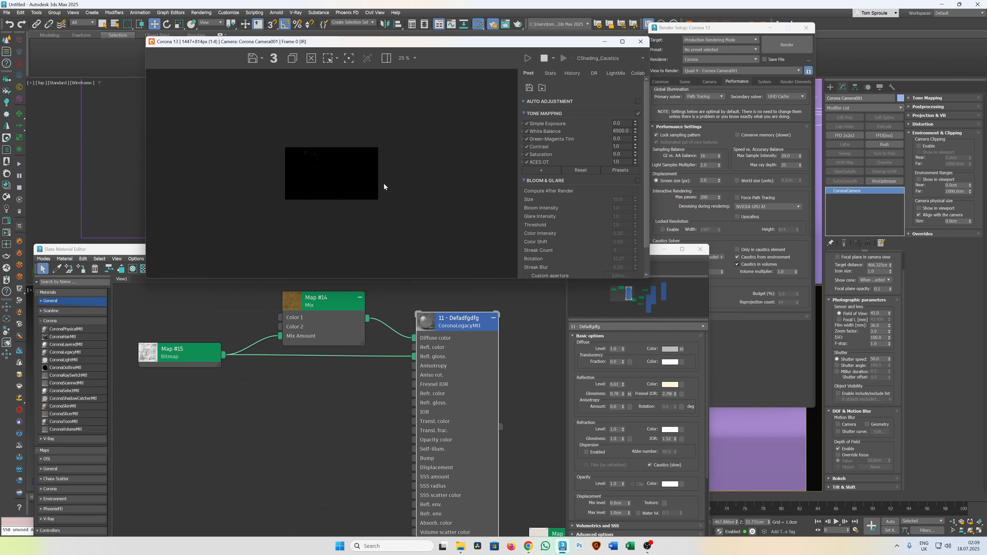
{"action": "scroll", "coordinate": [369, 183], "scroll_direction": "up", "scroll_amount": 2}
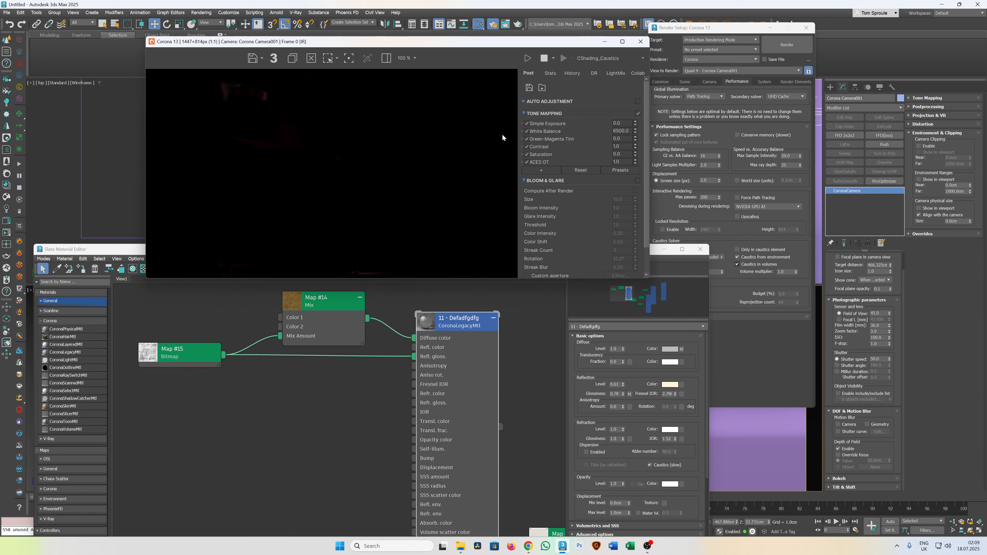
Return the frame buffer to the BEAUTY pass and inspect the leg tip and its contact with the floor.
{"action": "left_click", "coordinate": [599, 56]}
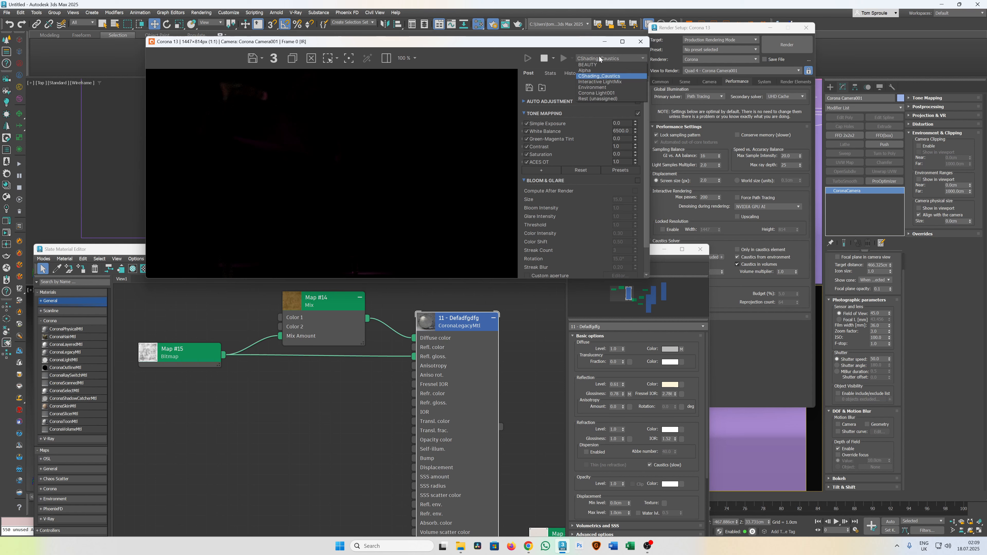
{"action": "left_click", "coordinate": [594, 66]}
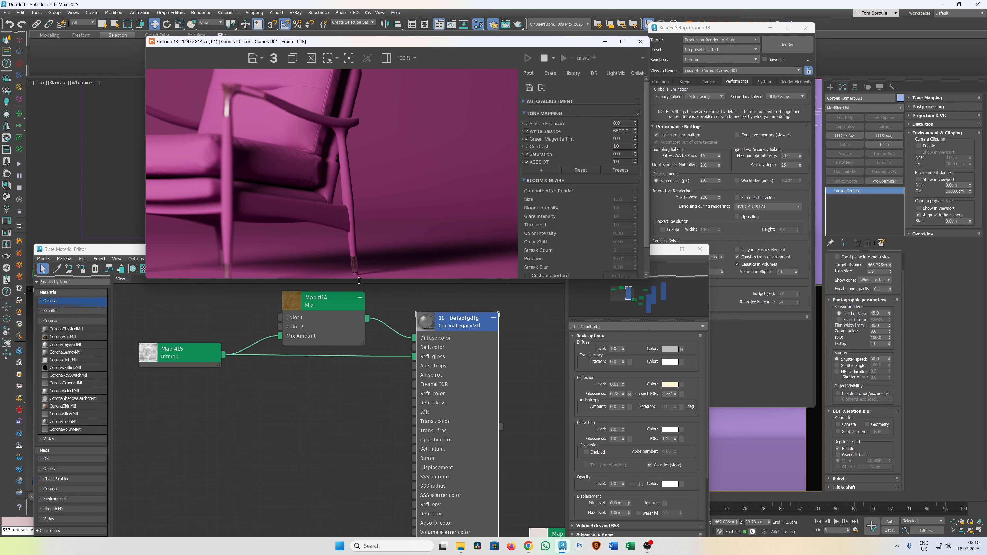
{"action": "scroll", "coordinate": [358, 272], "scroll_direction": "up", "scroll_amount": 1}
{"action": "scroll", "coordinate": [364, 258], "scroll_direction": "up", "scroll_amount": 2}
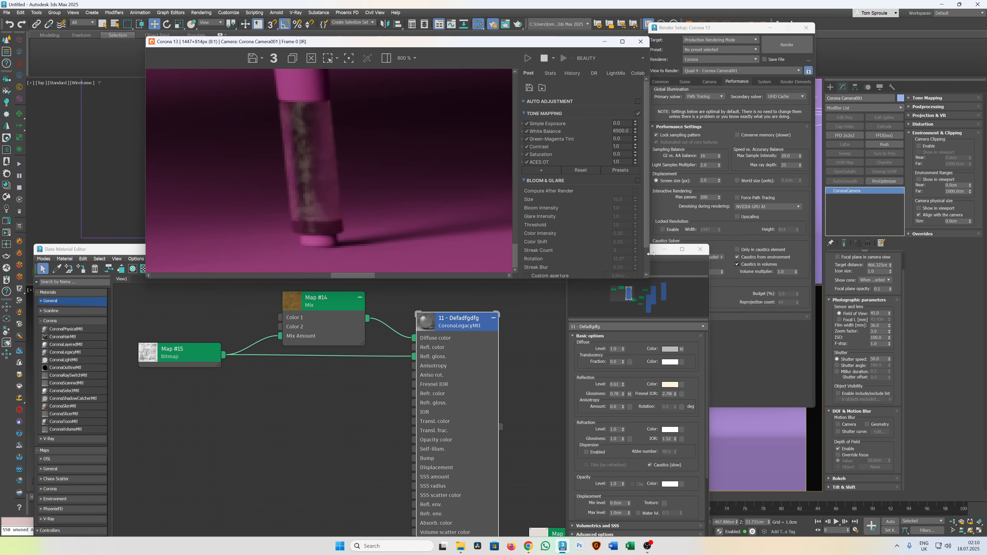
{"action": "scroll", "coordinate": [432, 218], "scroll_direction": "down", "scroll_amount": 3}
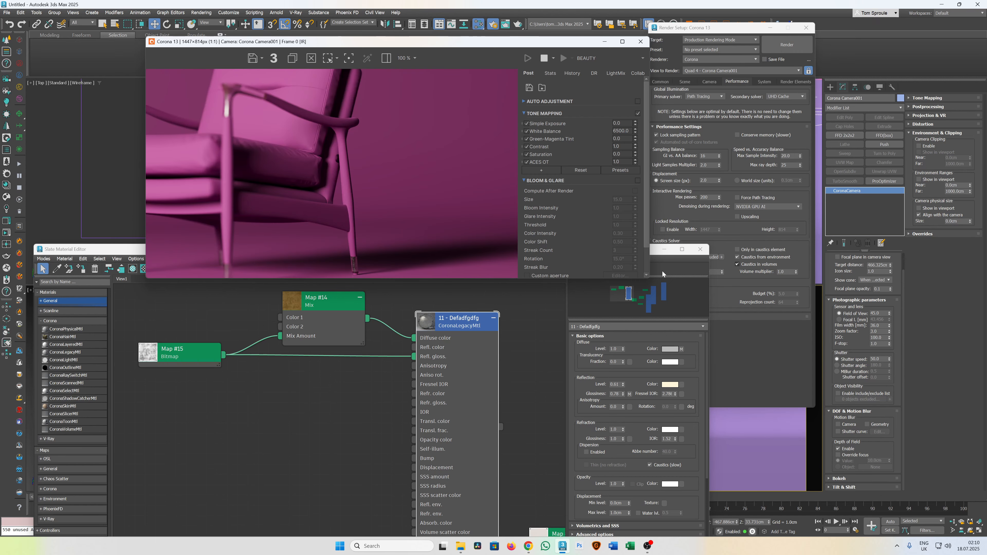
Select the disc-shaped Corona light beside the camera in the Top view and set its directionality to 0.5, keeping the render in view.
{"action": "left_click_drag", "start_coordinate": [585, 42], "coordinate": [986, 133]}
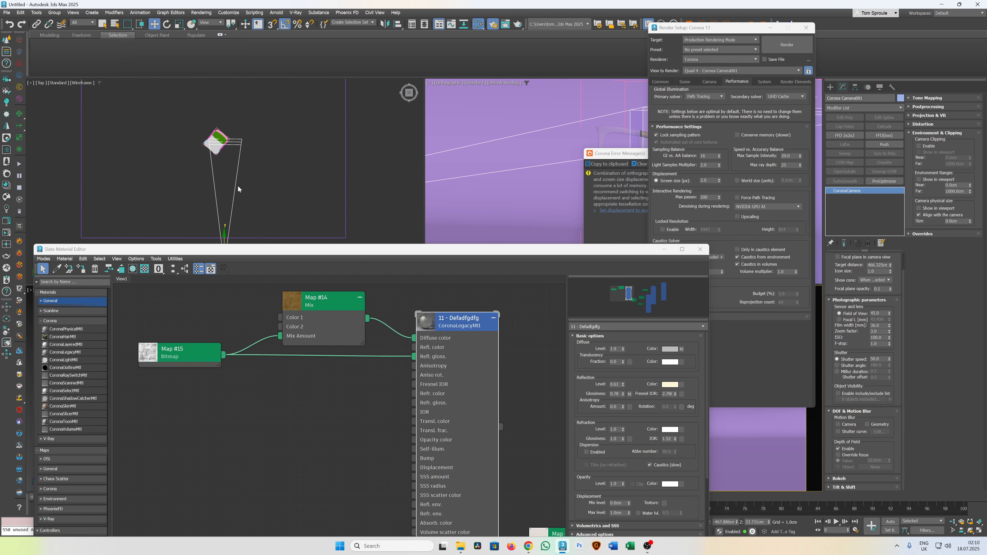
{"action": "scroll", "coordinate": [245, 101], "scroll_direction": "down", "scroll_amount": 2}
{"action": "middle_click_drag", "start_coordinate": [234, 164], "coordinate": [245, 110]}
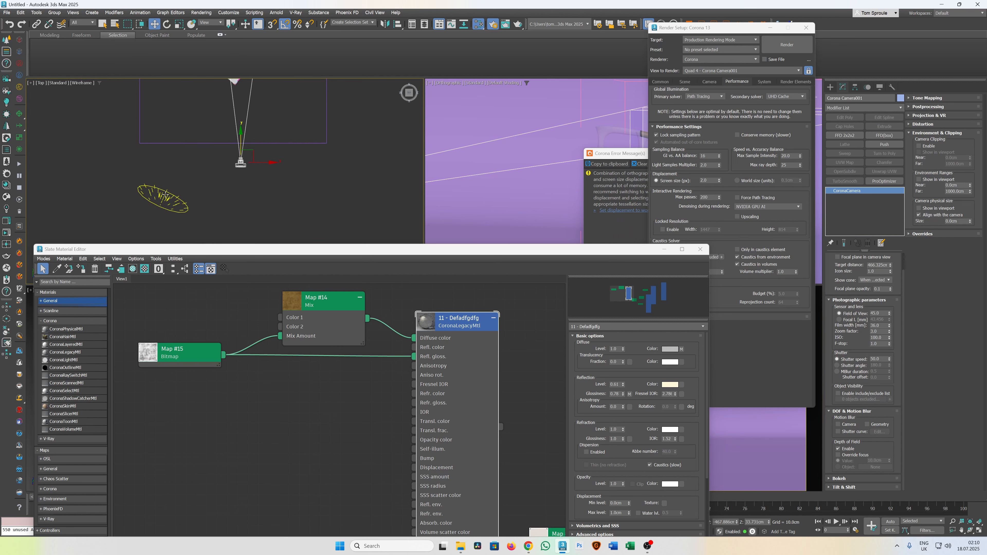
{"action": "left_click", "coordinate": [165, 194]}
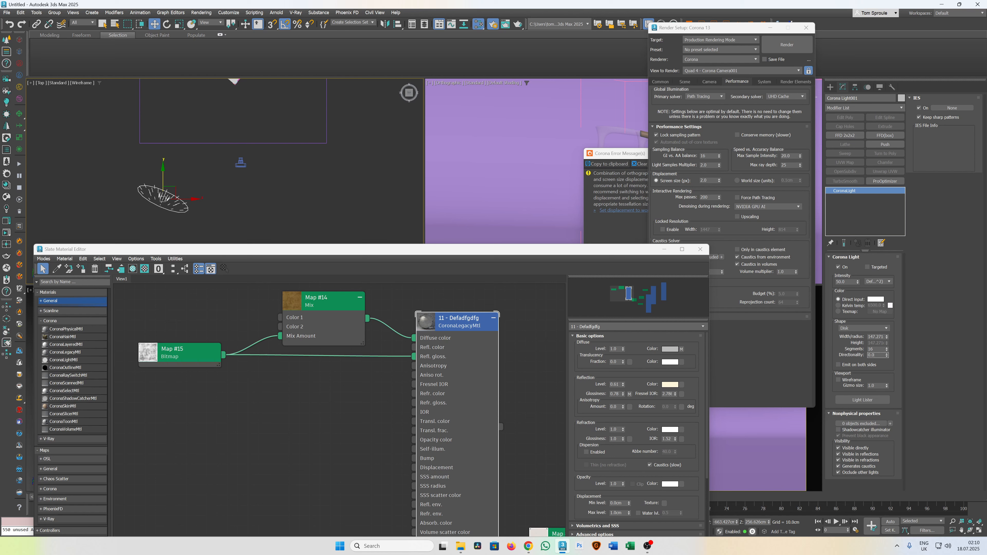
{"action": "key", "text": "Return"}
{"action": "left_click_drag", "start_coordinate": [986, 186], "coordinate": [374, 29]}
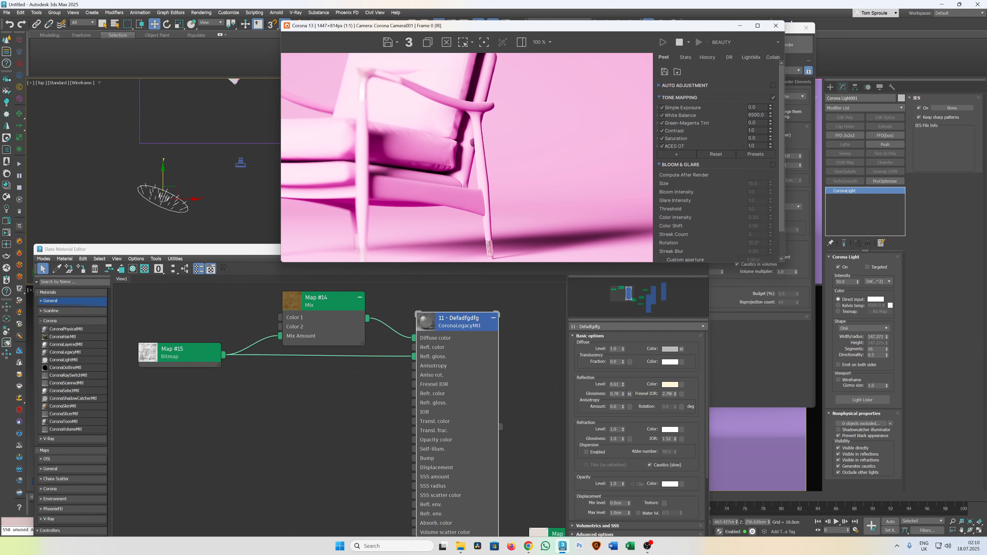
Compare directionality values of 1.0 and 0.0 on the disc light and restore it to 0.5.
{"action": "double_click", "coordinate": [874, 355]}
{"action": "type", "text": "1"}
{"action": "key", "text": "Tab"}
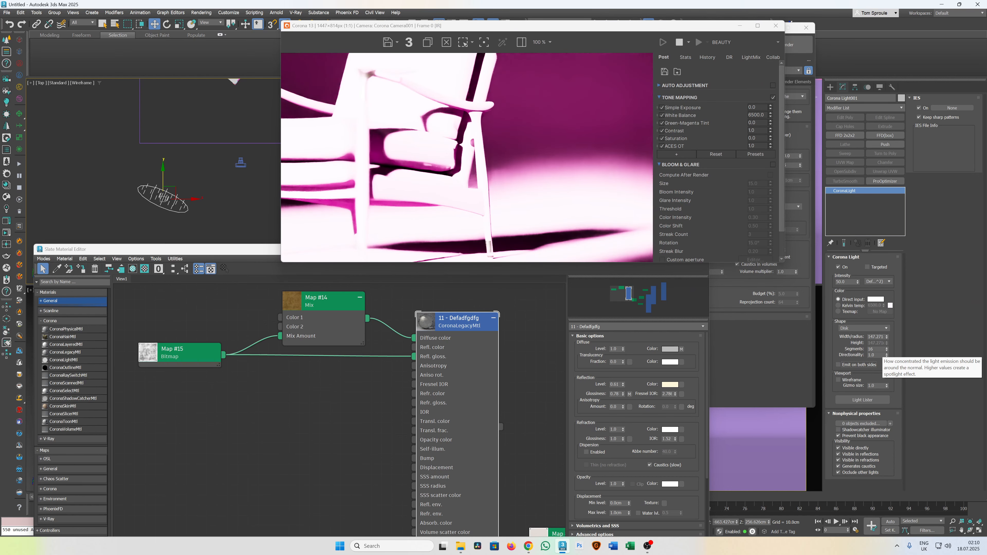
{"action": "left_click_drag", "start_coordinate": [880, 355], "coordinate": [836, 352]}
{"action": "type", "text": "0"}
{"action": "key", "text": "Return"}
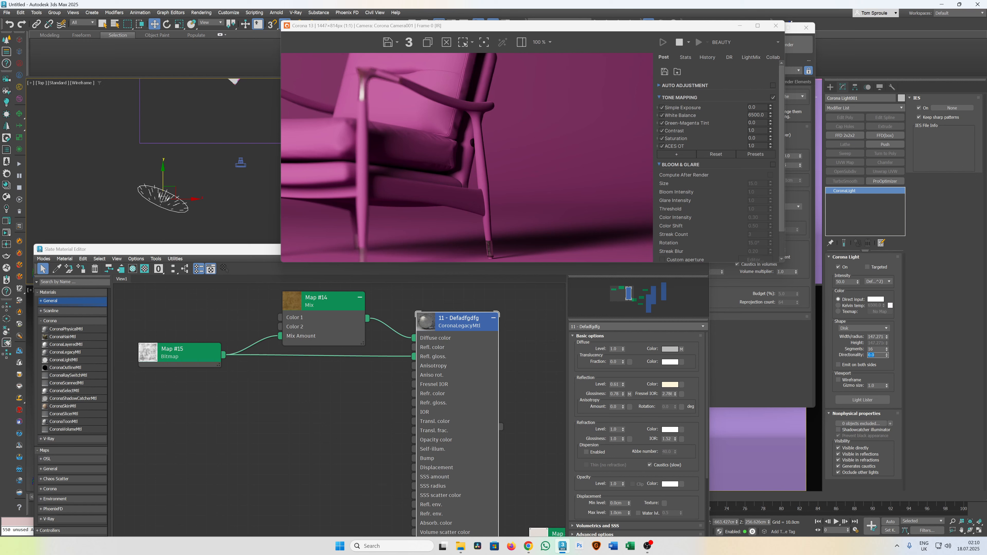
{"action": "type", "text": ".5"}
{"action": "key", "text": "Return"}
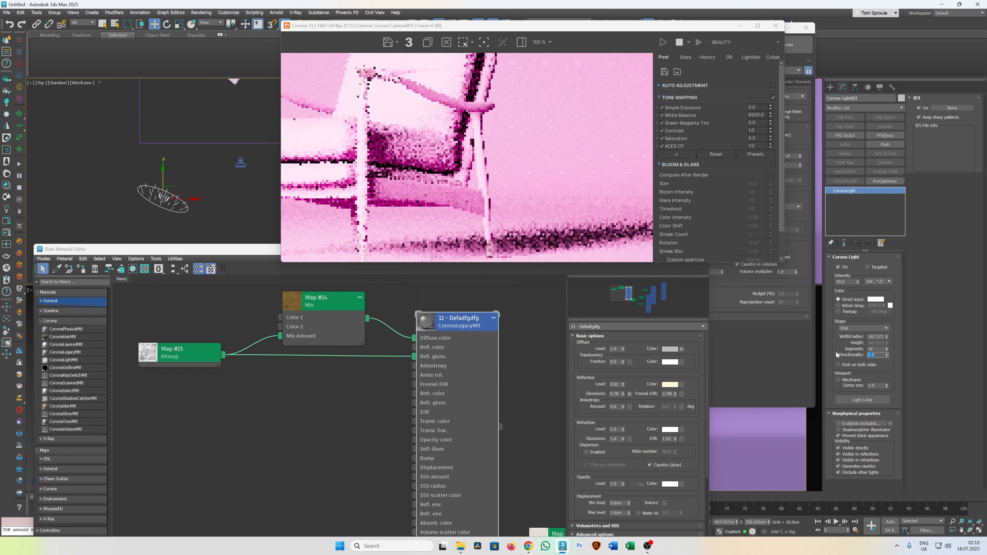
Check the more directional light's effect in the CShading_Caustics pass and return to the BEAUTY pass.
{"action": "left_click", "coordinate": [731, 42]}
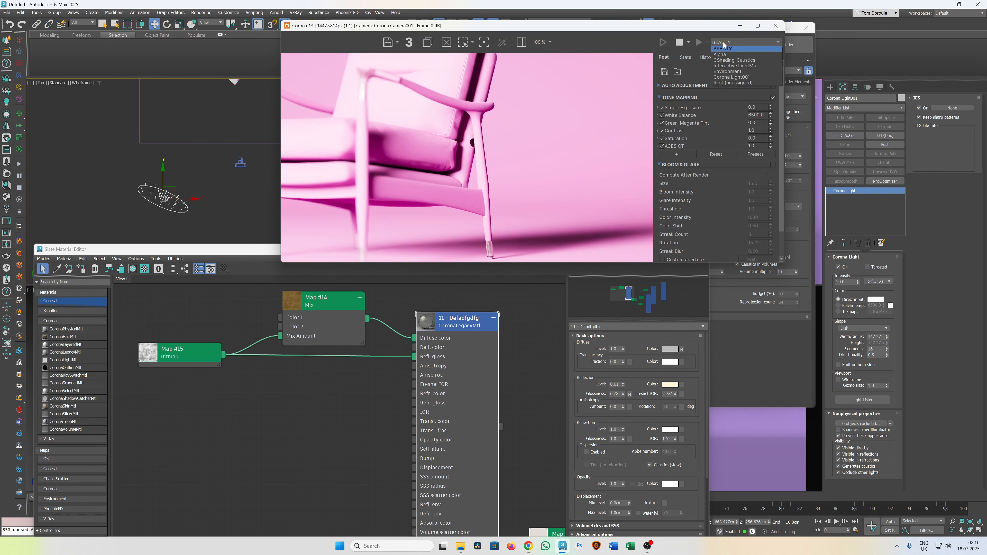
{"action": "left_click", "coordinate": [733, 60]}
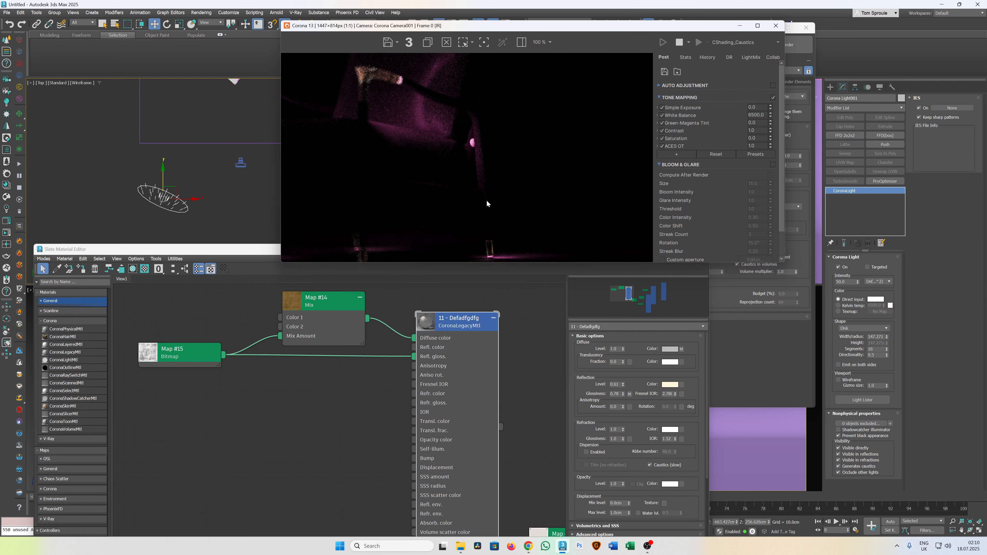
{"action": "left_click", "coordinate": [737, 40]}
{"action": "left_click", "coordinate": [727, 49]}
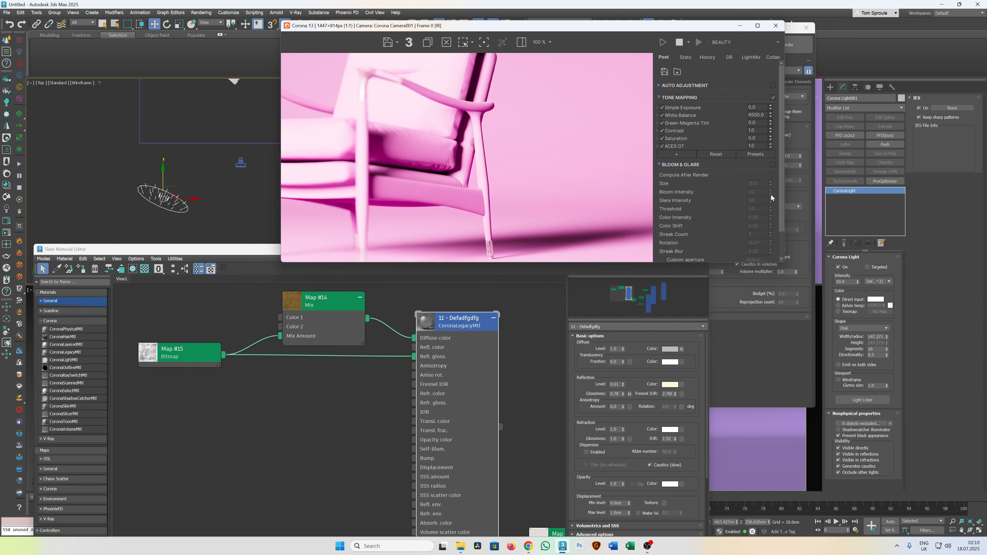
Reduce the disc light's intensity, trying 20 and settling on 10.
{"action": "left_click_drag", "start_coordinate": [849, 282], "coordinate": [793, 278]}
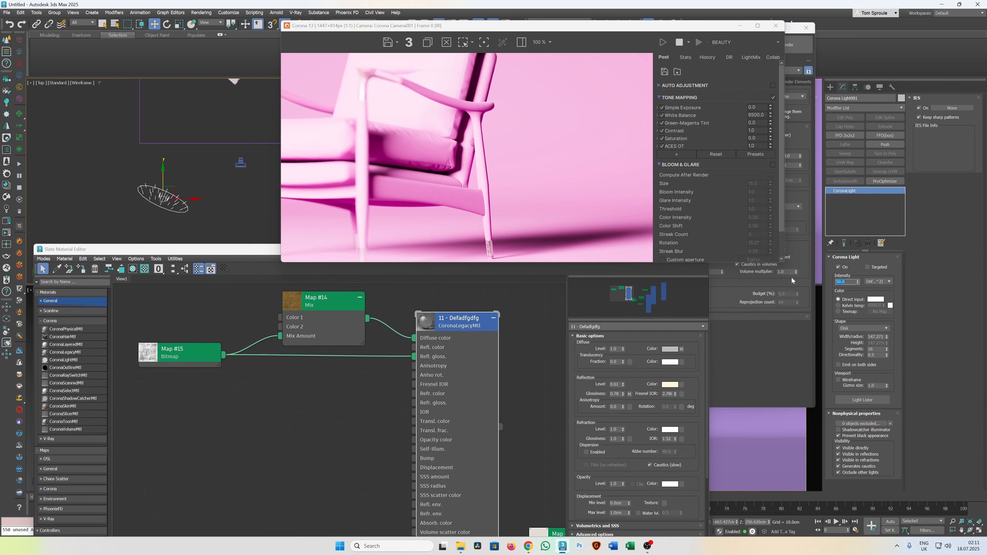
{"action": "type", "text": "20"}
{"action": "key", "text": "Return"}
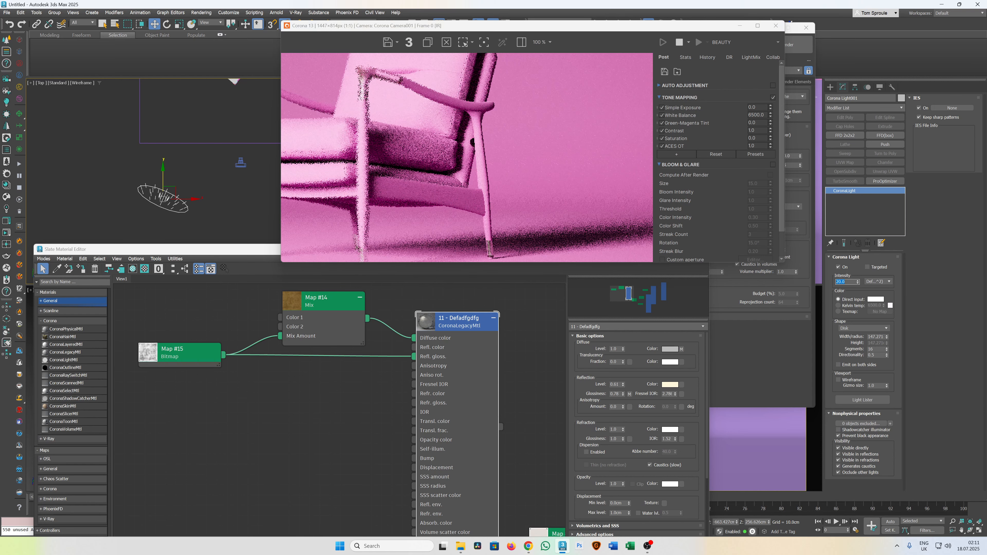
{"action": "type", "text": "10"}
{"action": "key", "text": "Return"}
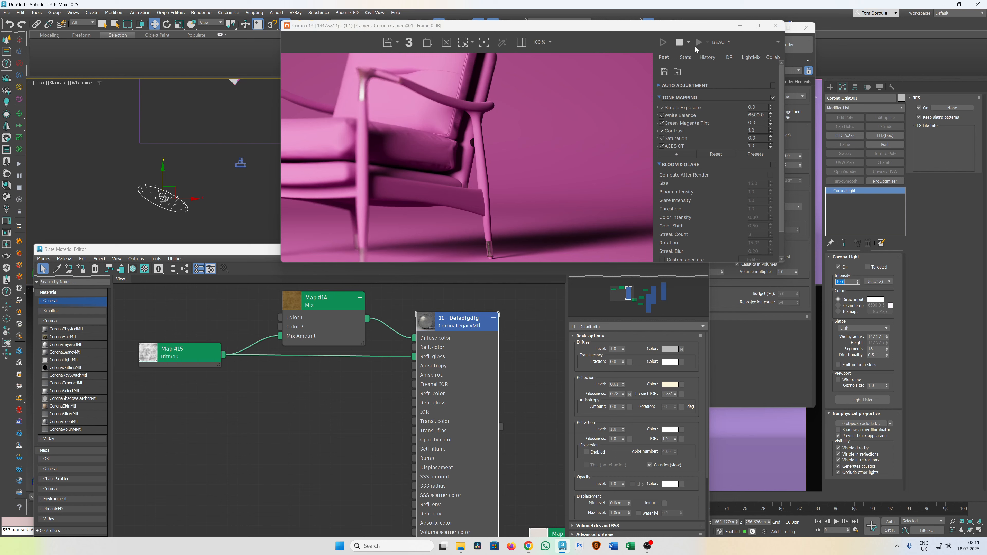
Compare the CShading_Caustics pass with the BEAUTY pass, examining the caustics around the foot of the chair's leg.
{"action": "left_click", "coordinate": [723, 42]}
{"action": "left_click", "coordinate": [737, 59]}
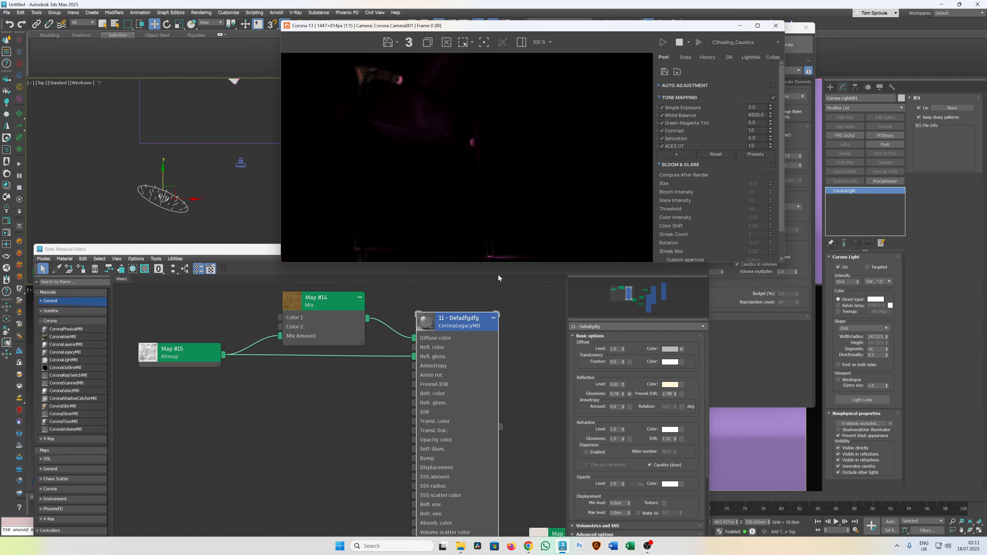
{"action": "scroll", "coordinate": [502, 254], "scroll_direction": "up", "scroll_amount": 2}
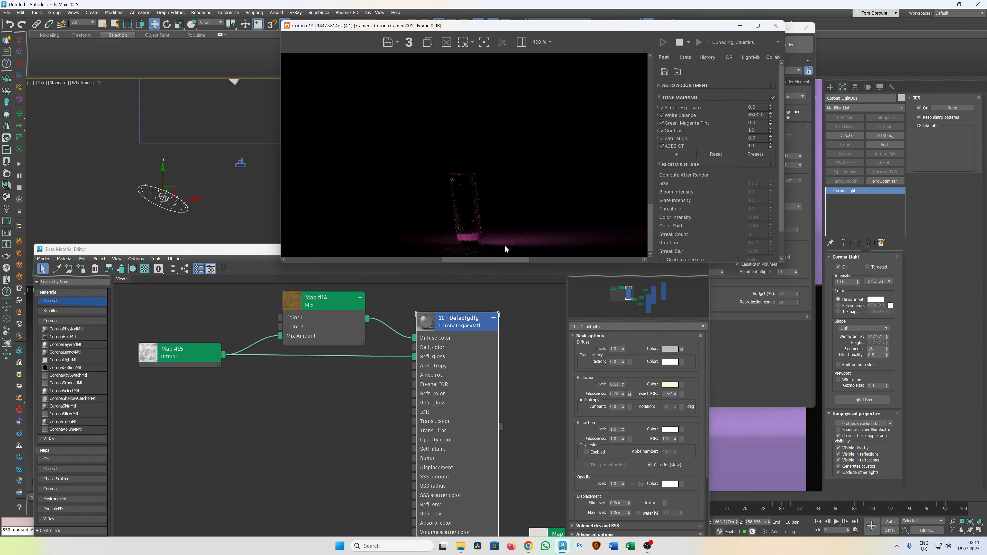
{"action": "left_click", "coordinate": [724, 45]}
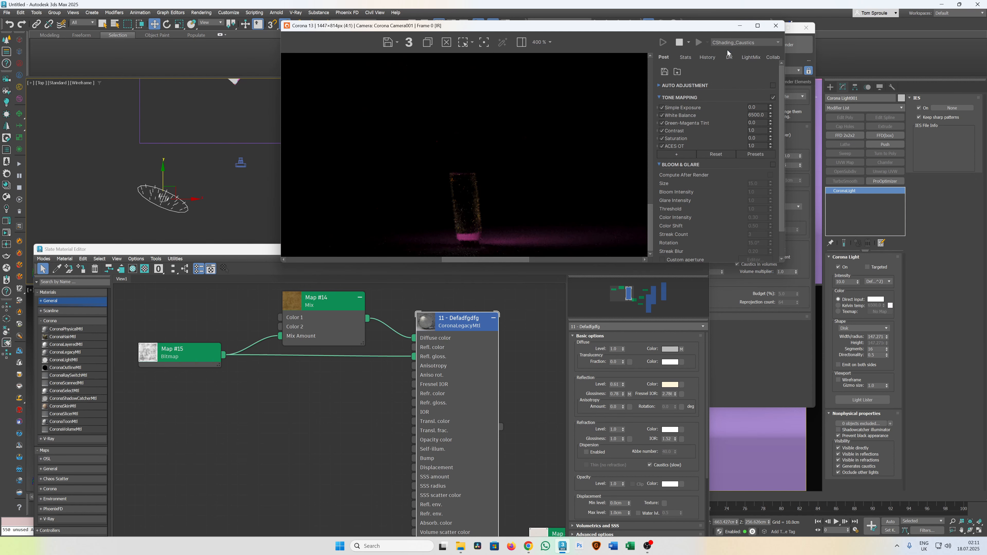
{"action": "left_click", "coordinate": [728, 50]}
{"action": "scroll", "coordinate": [521, 238], "scroll_direction": "down", "scroll_amount": 2}
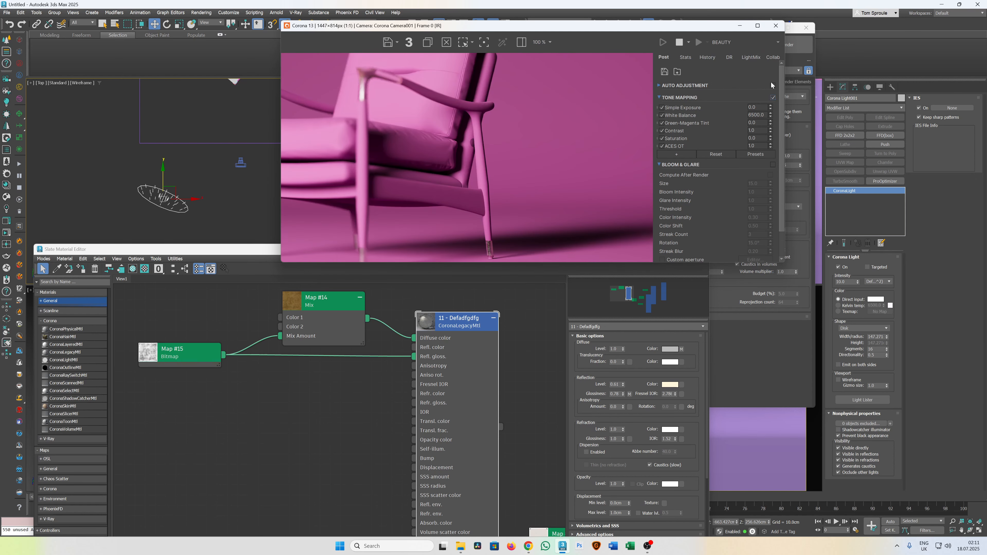
{"action": "left_click", "coordinate": [725, 42]}
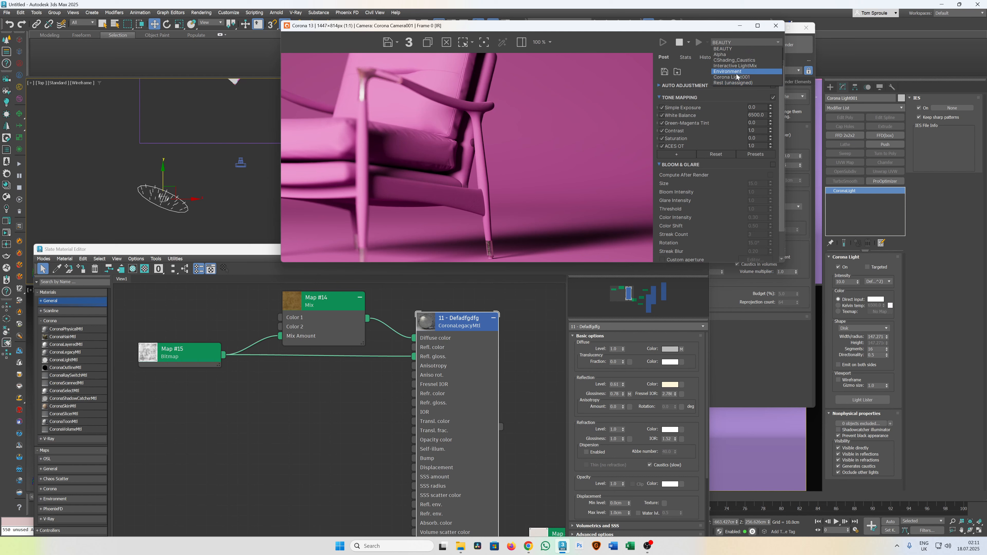
{"action": "left_click", "coordinate": [736, 60]}
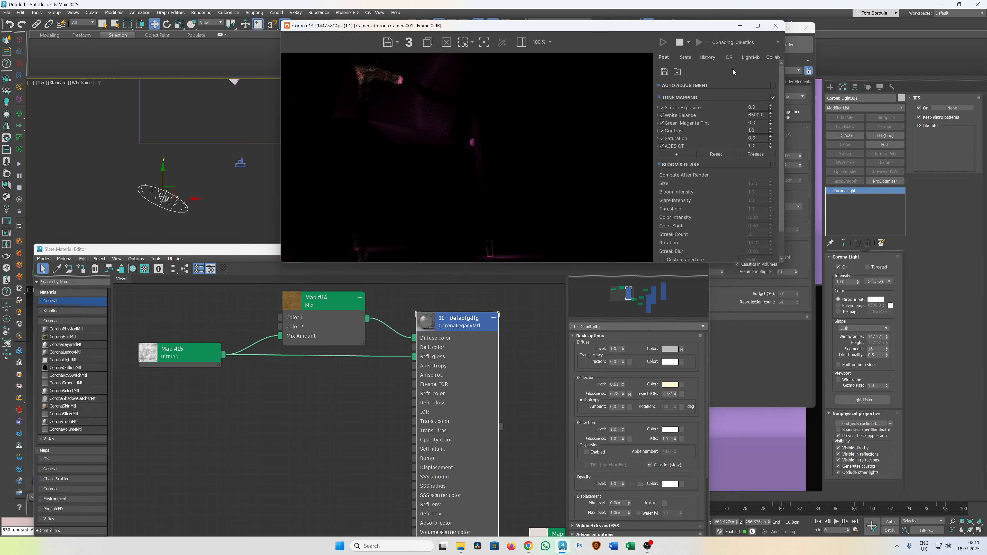
{"action": "left_click", "coordinate": [778, 42]}
{"action": "left_click", "coordinate": [728, 48]}
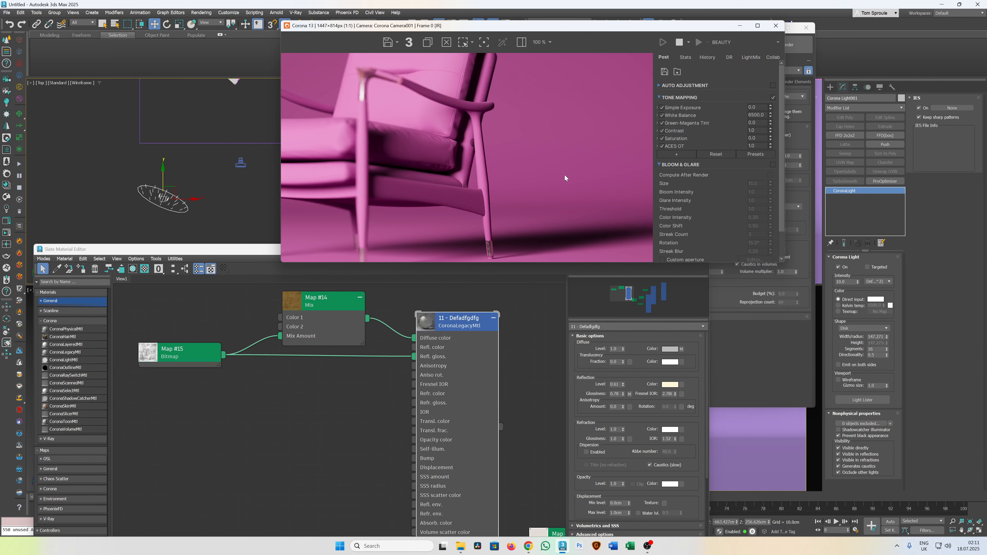
{"action": "scroll", "coordinate": [532, 223], "scroll_direction": "down", "scroll_amount": 1}
{"action": "scroll", "coordinate": [522, 223], "scroll_direction": "up", "scroll_amount": 1}
Lower the disc light's intensity, trying 6 and 7 and settling on 8, and reposition the render window.
{"action": "double_click", "coordinate": [843, 282]}
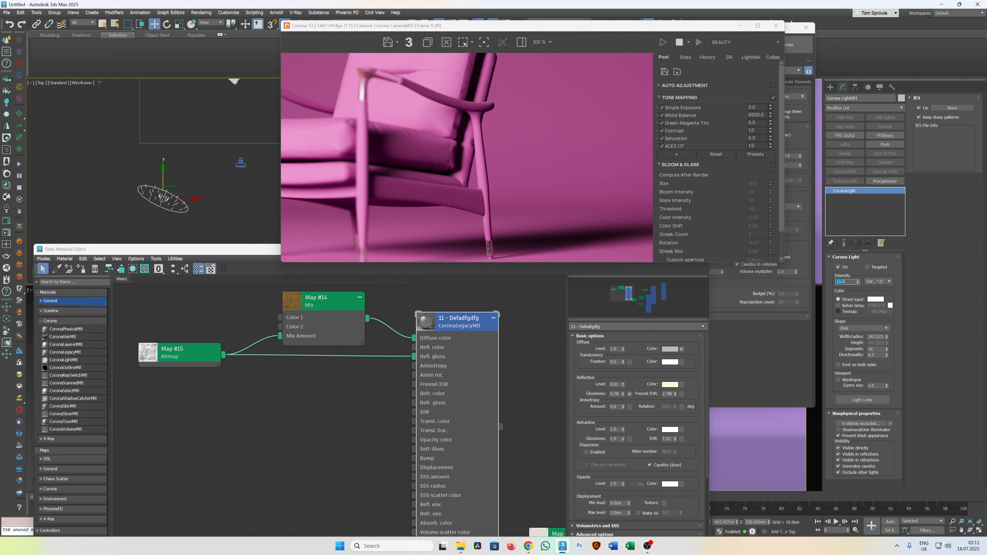
{"action": "type", "text": "6"}
{"action": "key", "text": "Return"}
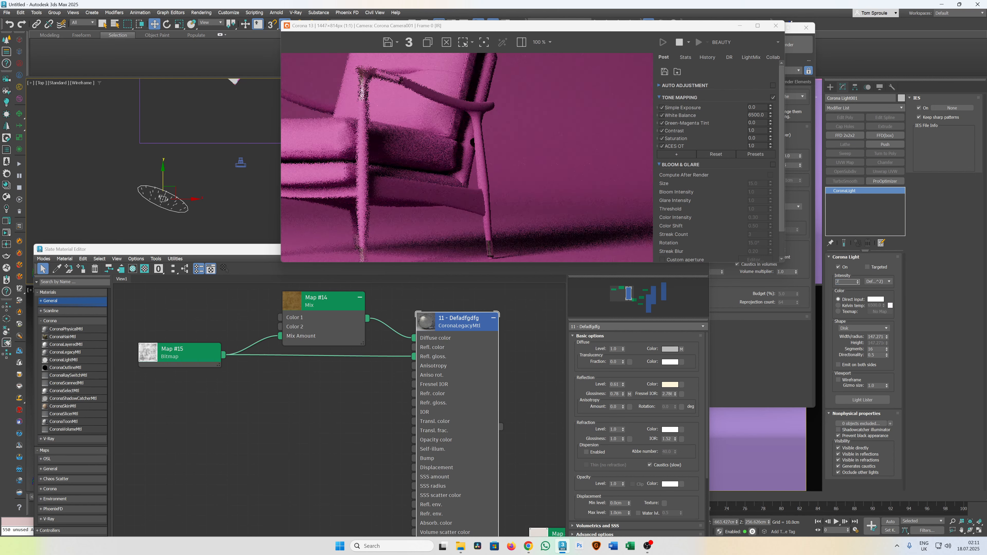
{"action": "type", "text": "7"}
{"action": "key", "text": "Return"}
{"action": "type", "text": "8"}
{"action": "key", "text": "Return"}
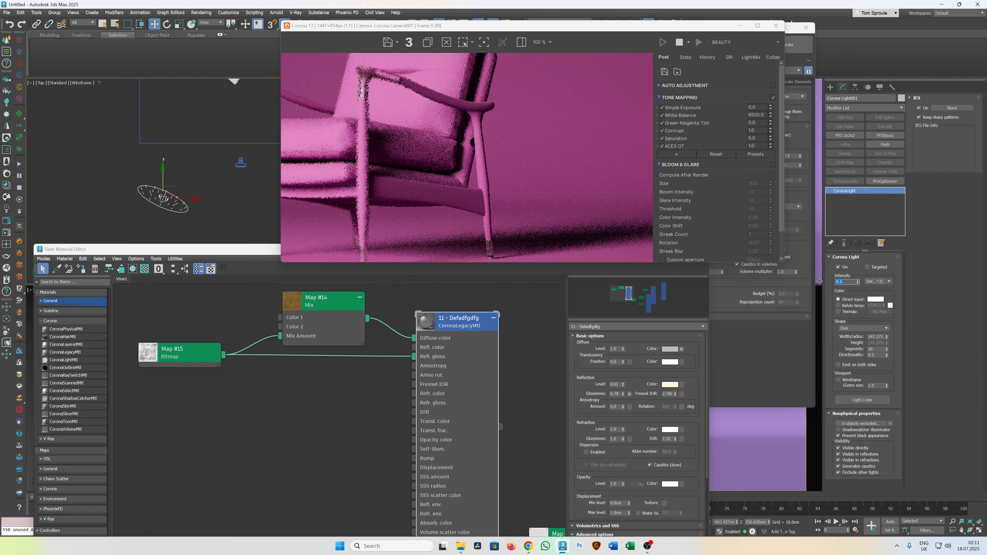
{"action": "left_click_drag", "start_coordinate": [594, 27], "coordinate": [571, 56]}
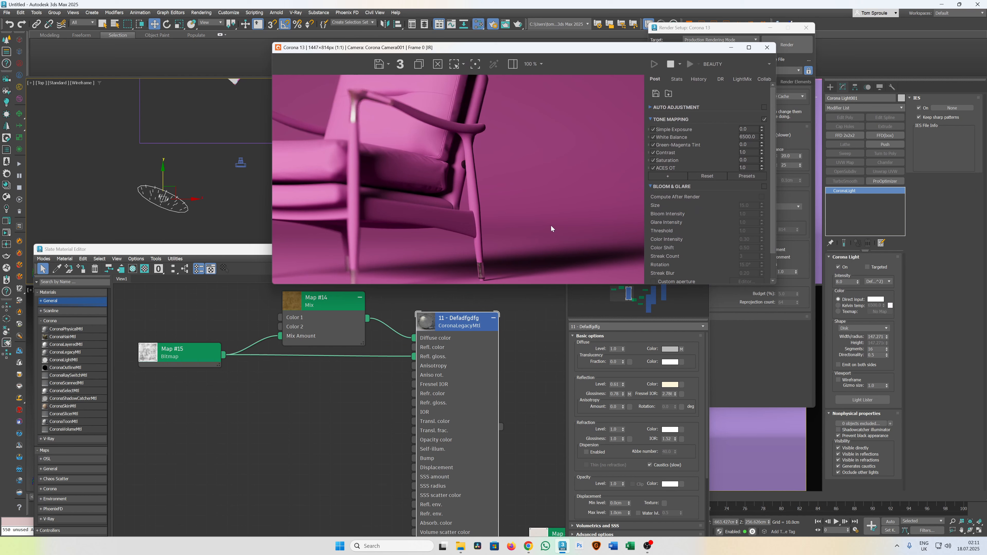
Check the caustics at the reduced light intensity in the CShading_Caustics pass and return to the BEAUTY pass.
{"action": "left_click", "coordinate": [718, 64]}
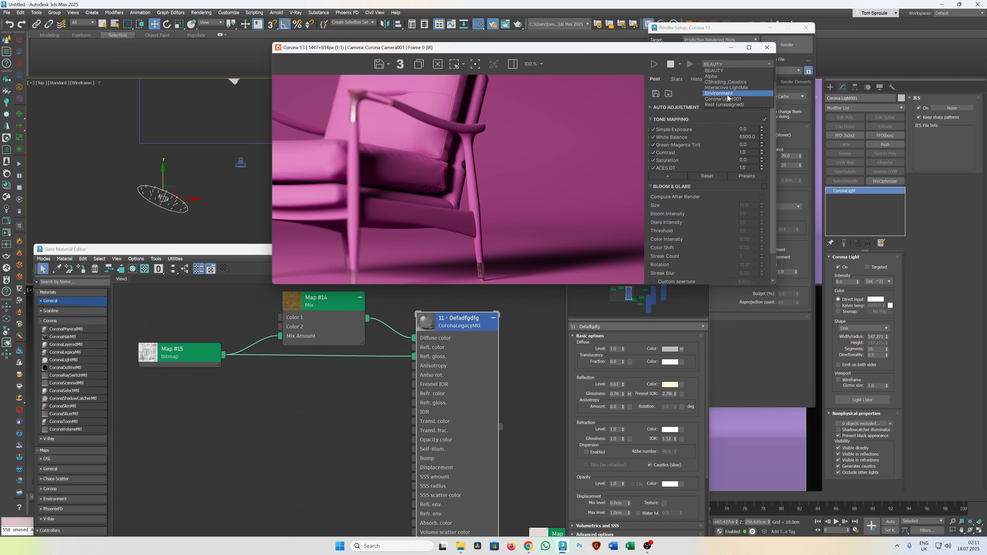
{"action": "left_click", "coordinate": [727, 82]}
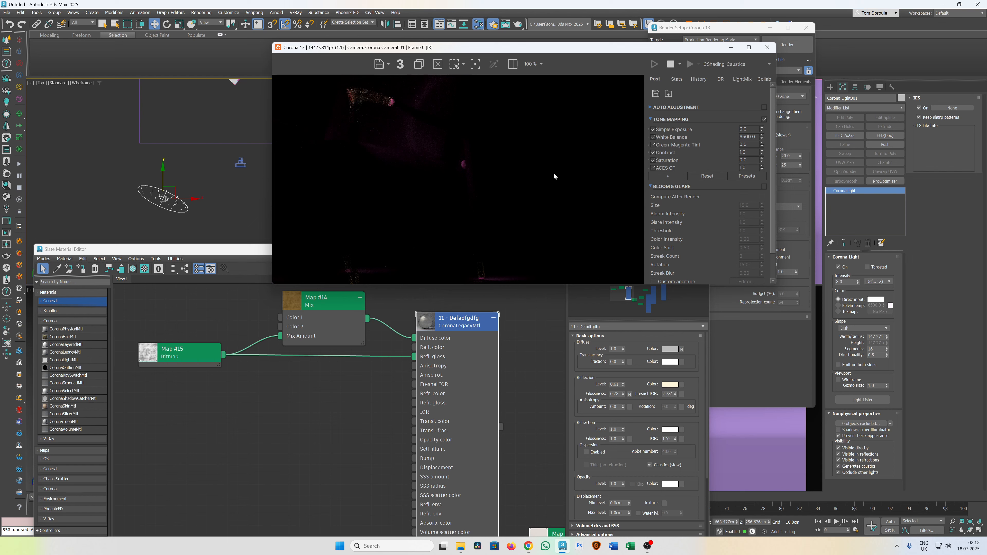
{"action": "left_click", "coordinate": [721, 63]}
{"action": "left_click", "coordinate": [715, 70]}
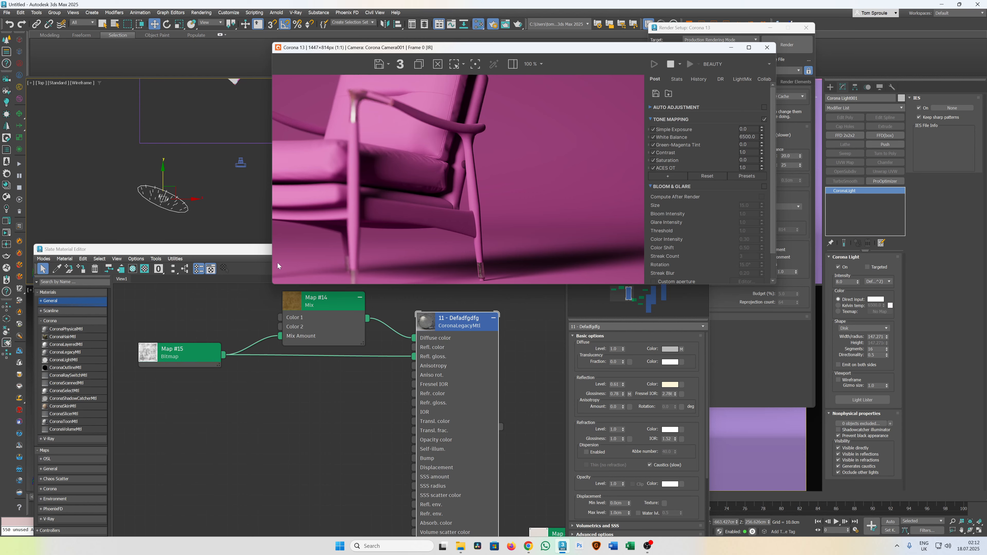
Minimize the Slate Material Editor and select the camera of the Corona Camera001 view to reach its target distance.
{"action": "left_click_drag", "start_coordinate": [259, 251], "coordinate": [169, 261]}
{"action": "left_click", "coordinate": [610, 261]}
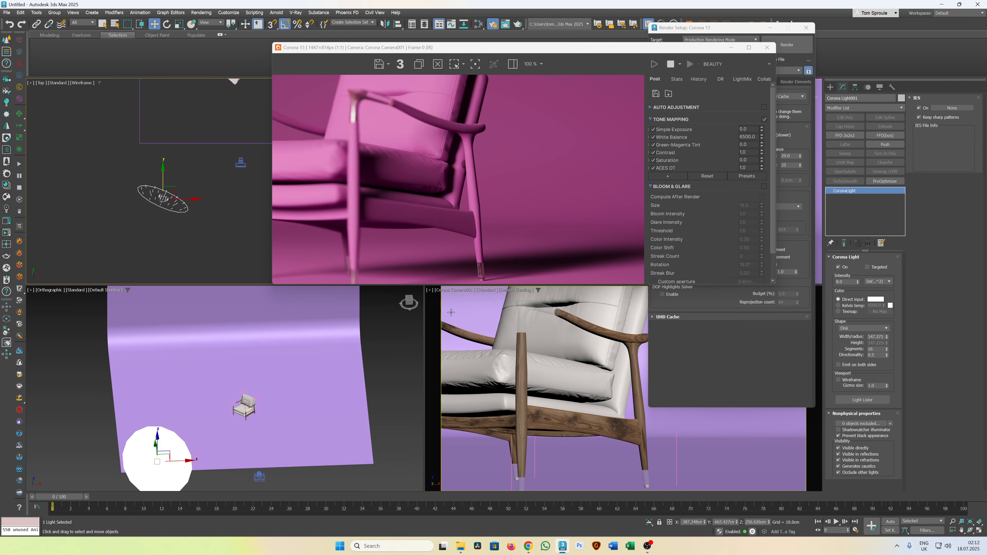
{"action": "left_click", "coordinate": [452, 289]}
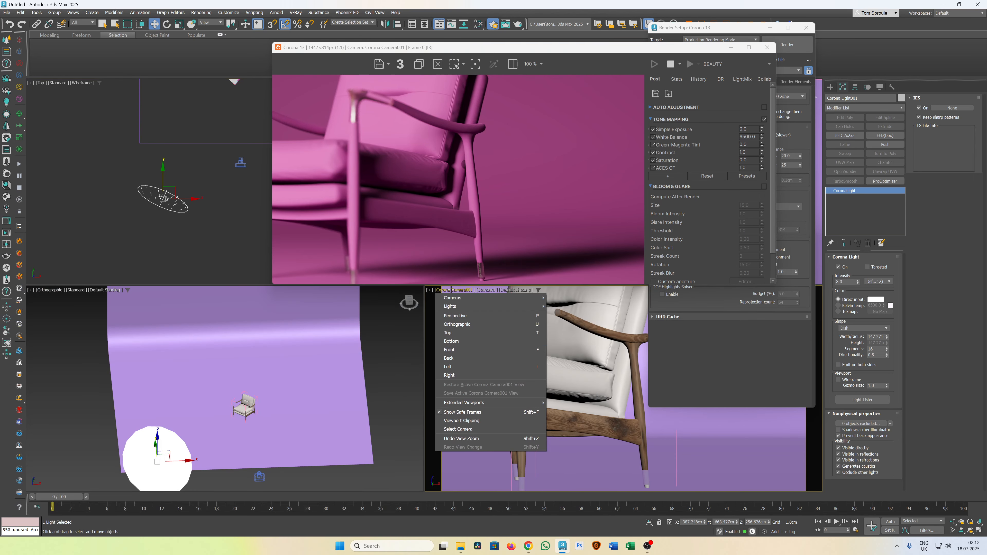
{"action": "left_click", "coordinate": [464, 429]}
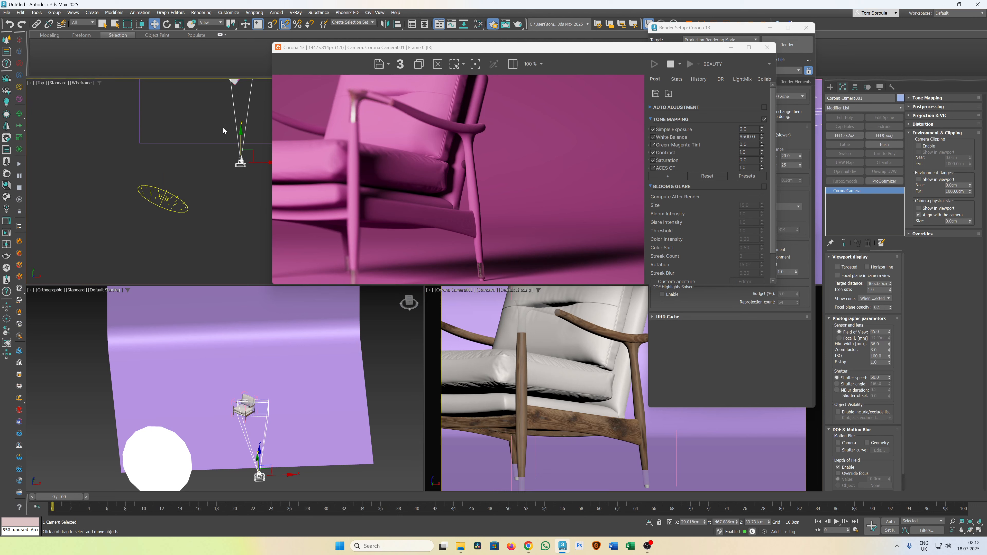
{"action": "middle_click_drag", "start_coordinate": [223, 126], "coordinate": [186, 172]}
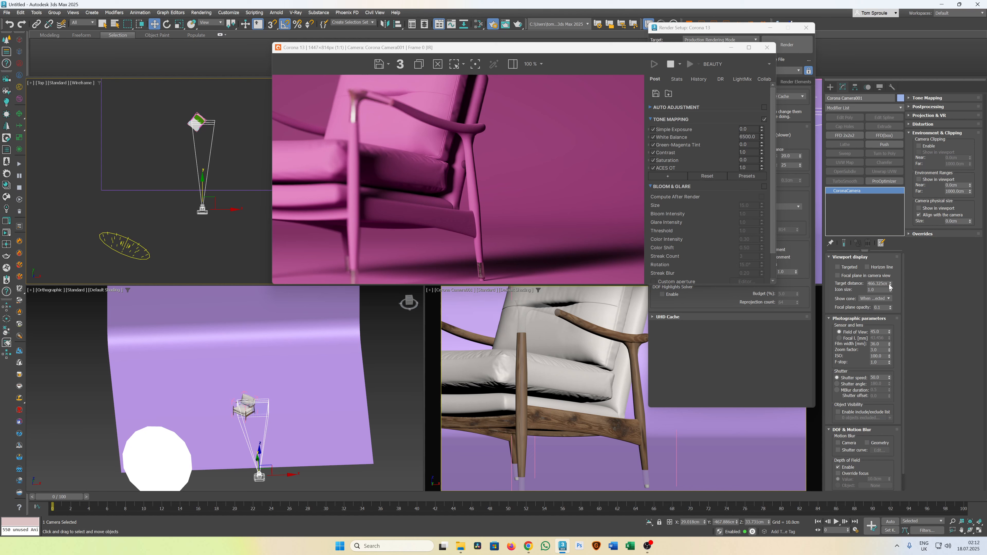
{"action": "left_click_drag", "start_coordinate": [891, 287], "coordinate": [893, 286]}
Examine the dark round connector between the chair frame and the back leg closely in the render.
{"action": "scroll", "coordinate": [464, 173], "scroll_direction": "up", "scroll_amount": 10}
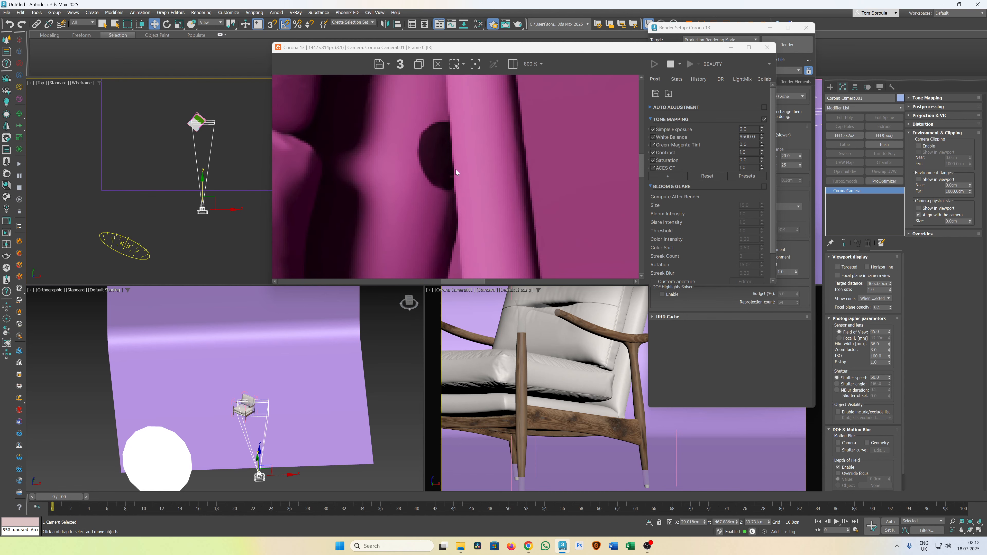
{"action": "scroll", "coordinate": [444, 174], "scroll_direction": "down", "scroll_amount": 3}
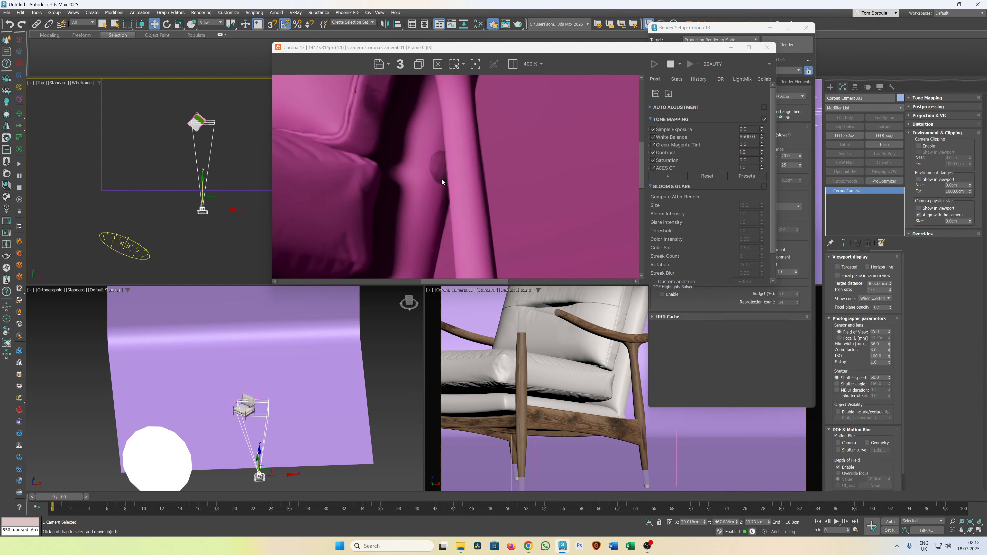
{"action": "scroll", "coordinate": [433, 171], "scroll_direction": "up", "scroll_amount": 5}
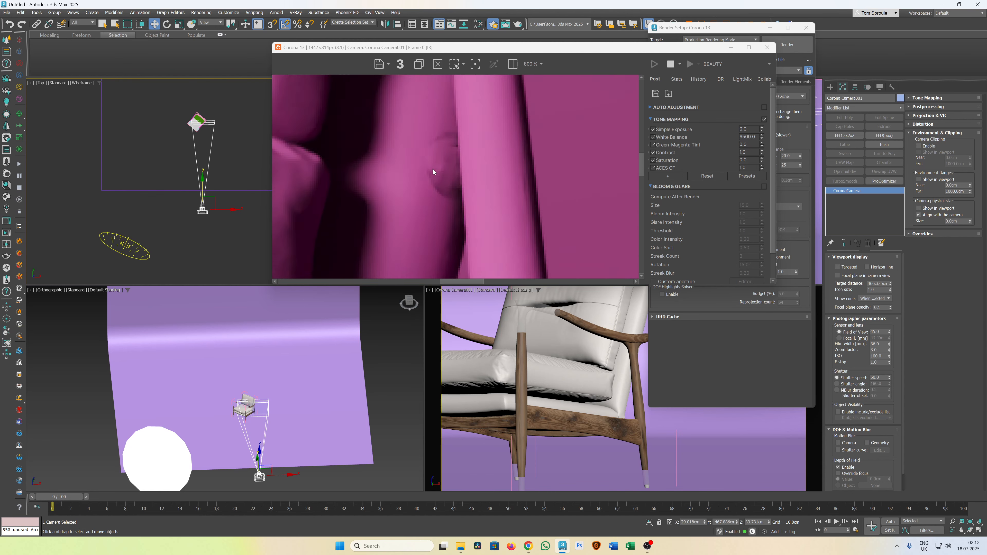
{"action": "scroll", "coordinate": [443, 180], "scroll_direction": "down", "scroll_amount": 4}
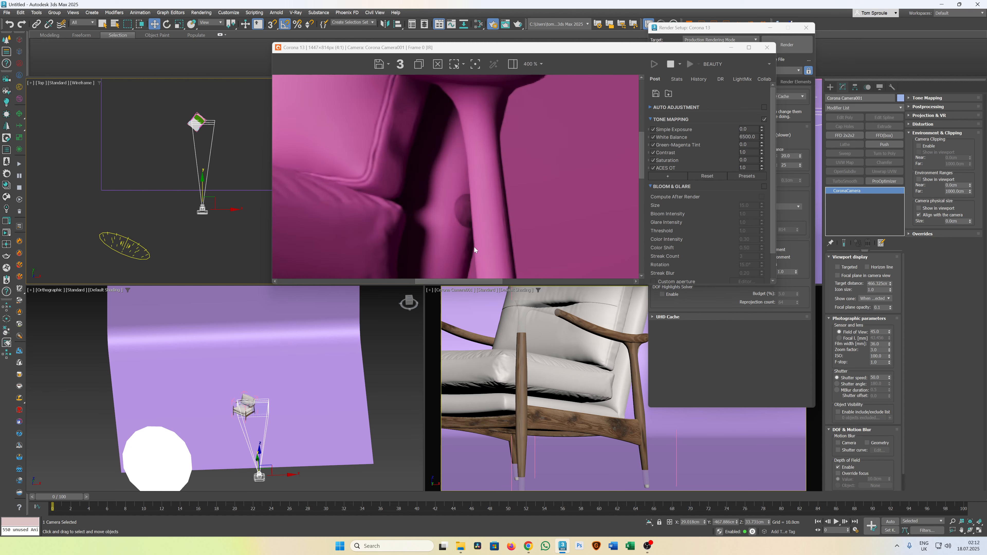
{"action": "scroll", "coordinate": [473, 242], "scroll_direction": "down", "scroll_amount": 3}
{"action": "scroll", "coordinate": [466, 179], "scroll_direction": "up", "scroll_amount": 6}
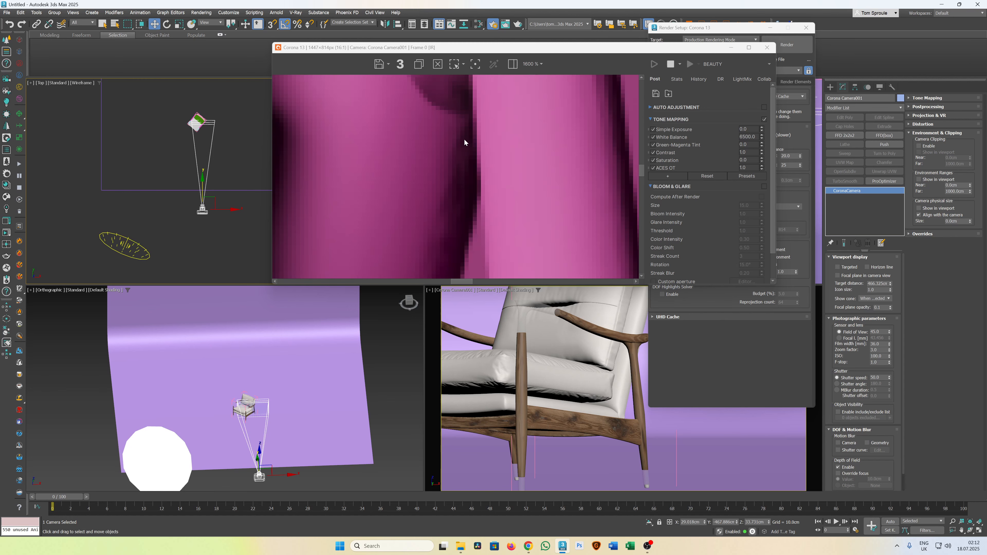
{"action": "scroll", "coordinate": [457, 197], "scroll_direction": "down", "scroll_amount": 4}
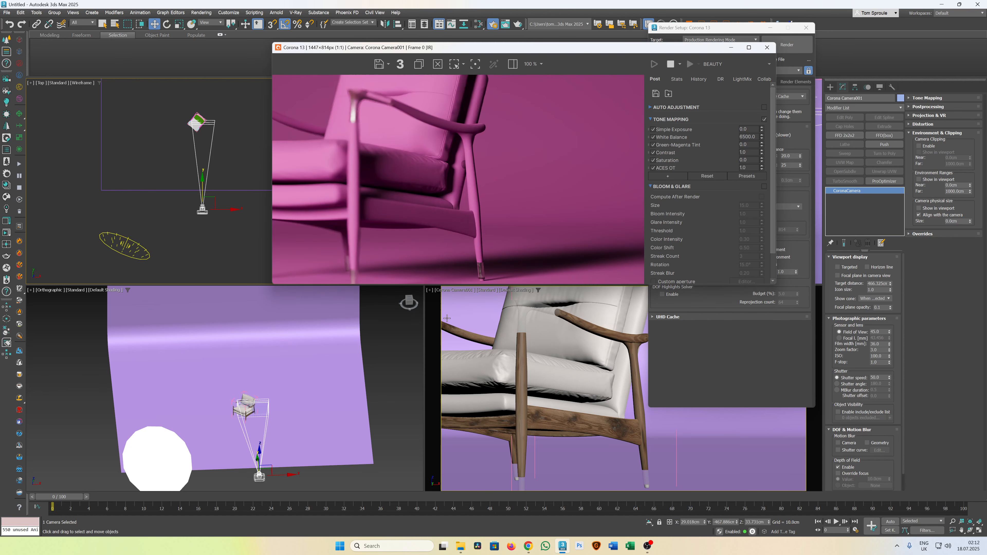
Enable 2D Pan Zoom Mode in the camera view and select the inner cylinder of the leg joint in wireframe.
{"action": "left_click", "coordinate": [430, 290]}
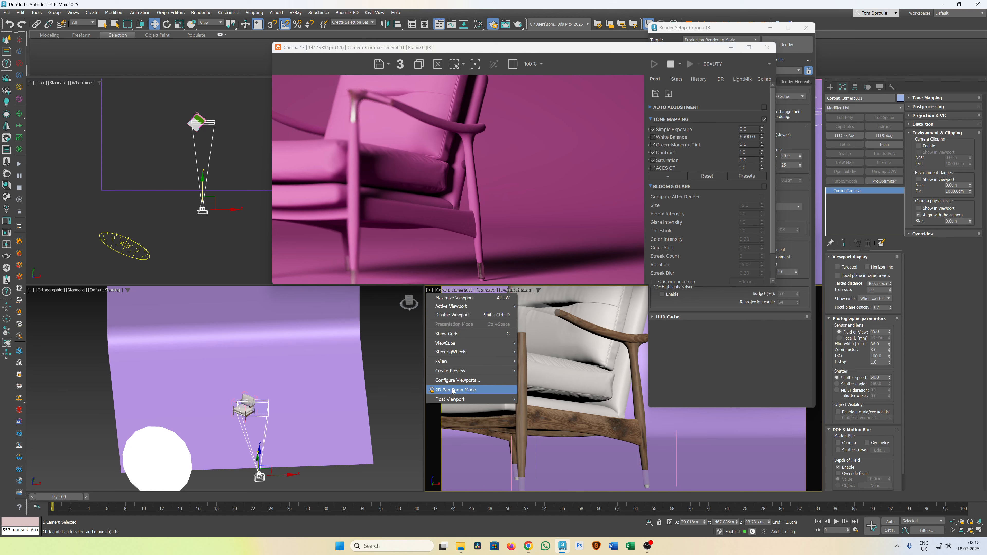
{"action": "left_click", "coordinate": [473, 390]}
{"action": "scroll", "coordinate": [598, 372], "scroll_direction": "up", "scroll_amount": 10}
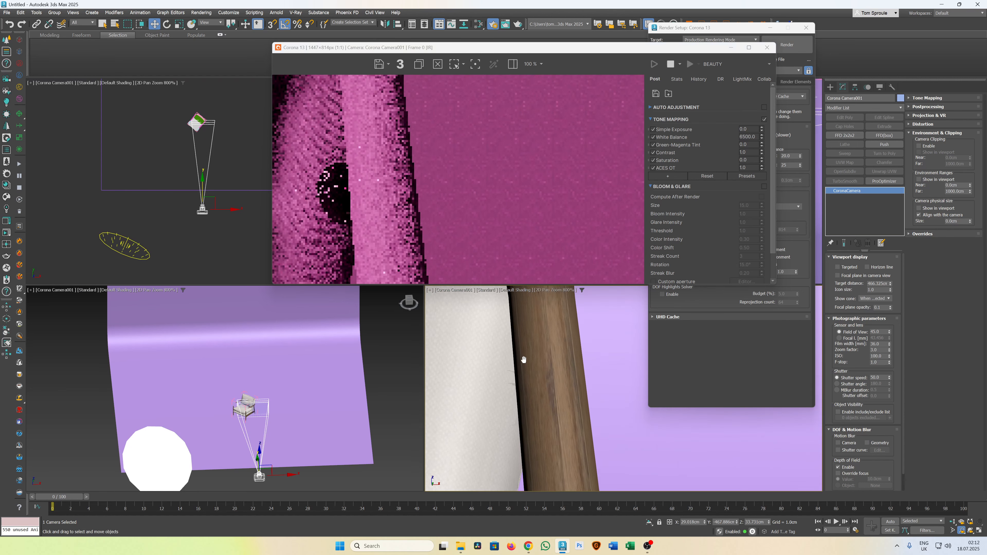
{"action": "scroll", "coordinate": [555, 374], "scroll_direction": "up", "scroll_amount": 4}
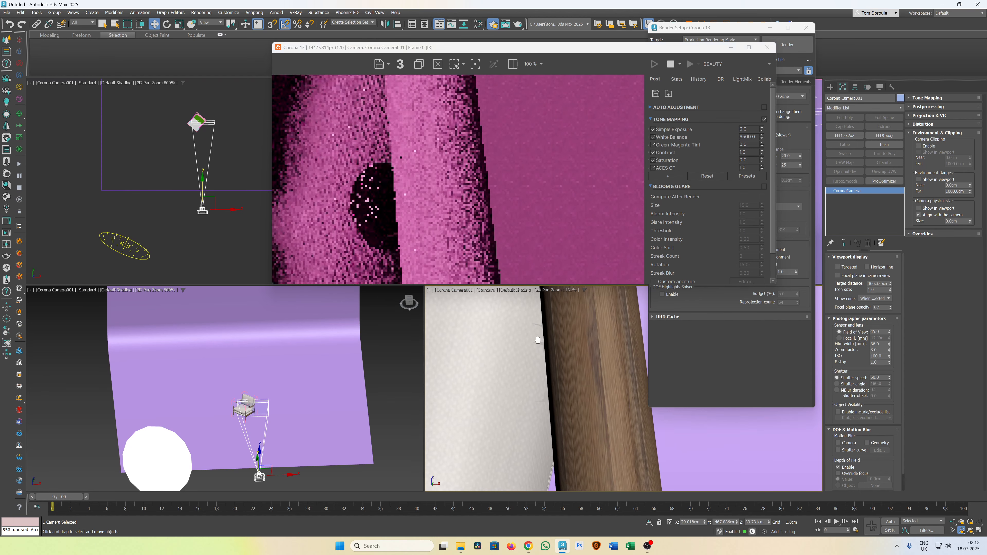
{"action": "key", "text": "F3"}
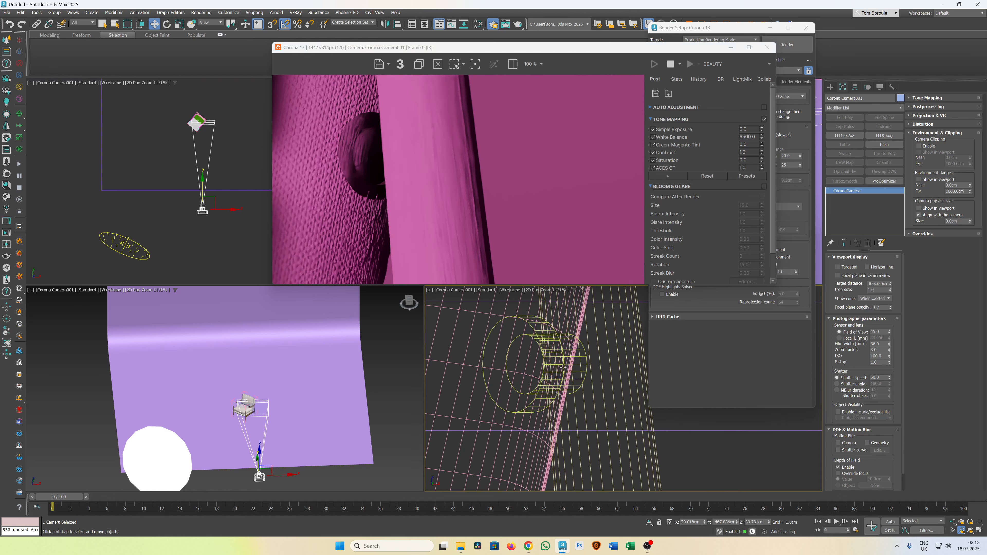
{"action": "left_click", "coordinate": [522, 394]}
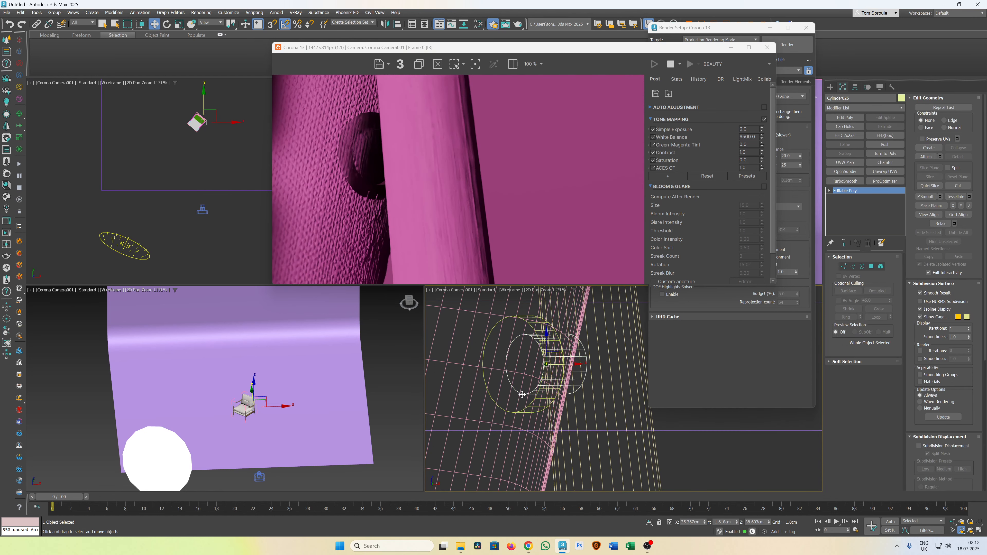
Add a Normal modifier to the selected joint cylinder to flip its normals, with the part framed in the Top viewport.
{"action": "right_click", "coordinate": [208, 141]}
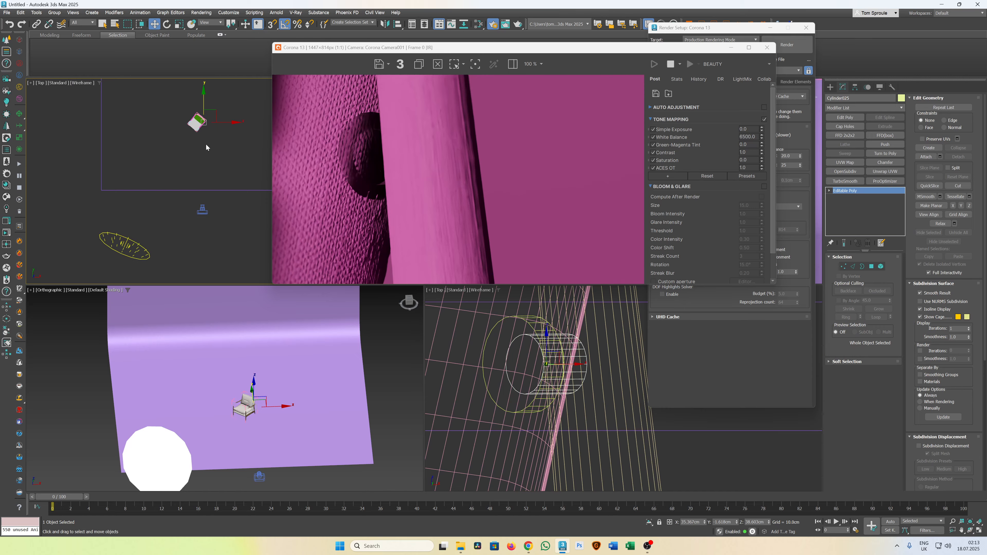
{"action": "key", "text": "z"}
{"action": "middle_click_drag", "start_coordinate": [205, 163], "coordinate": [193, 125], "text": "alt"}
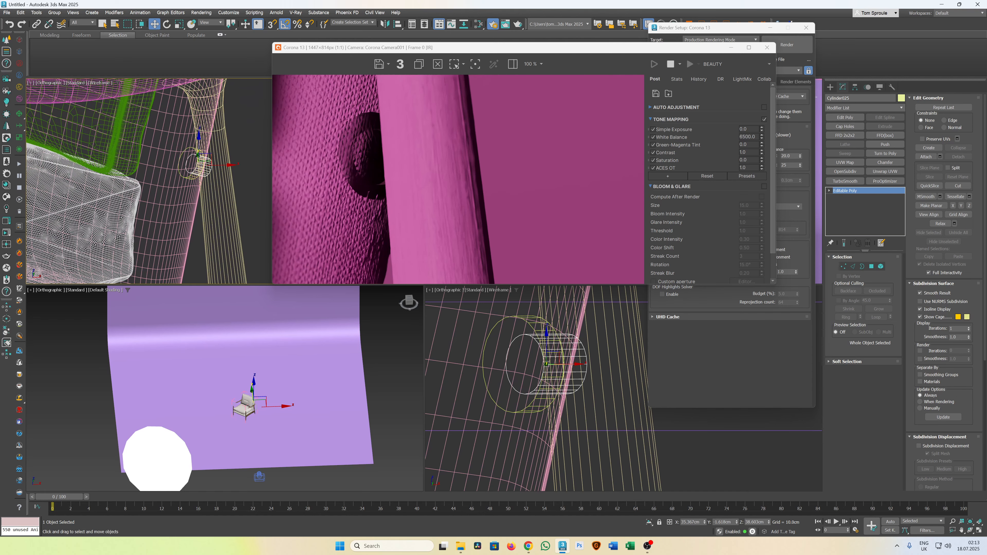
{"action": "left_click", "coordinate": [849, 108]}
{"action": "type", "text": "norm"}
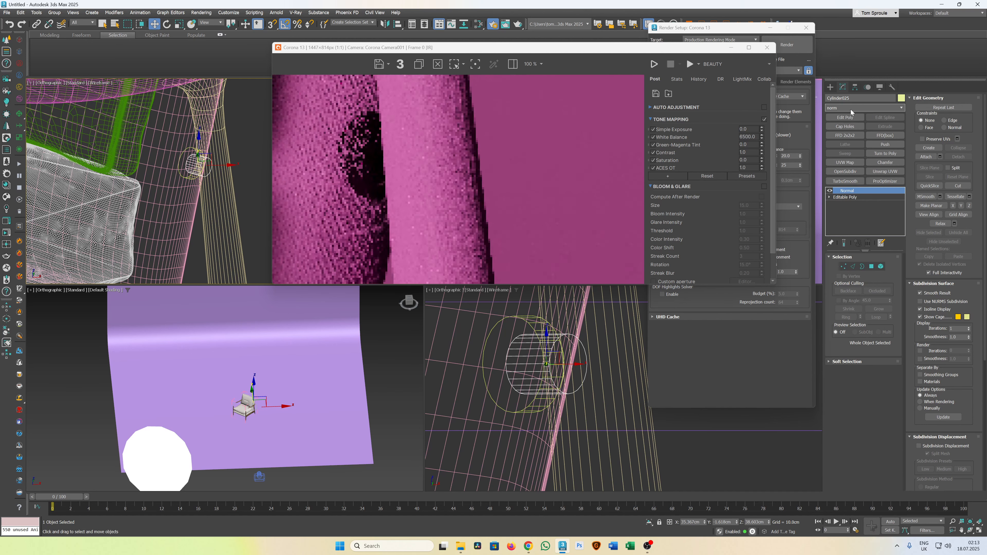
{"action": "key", "text": "Return"}
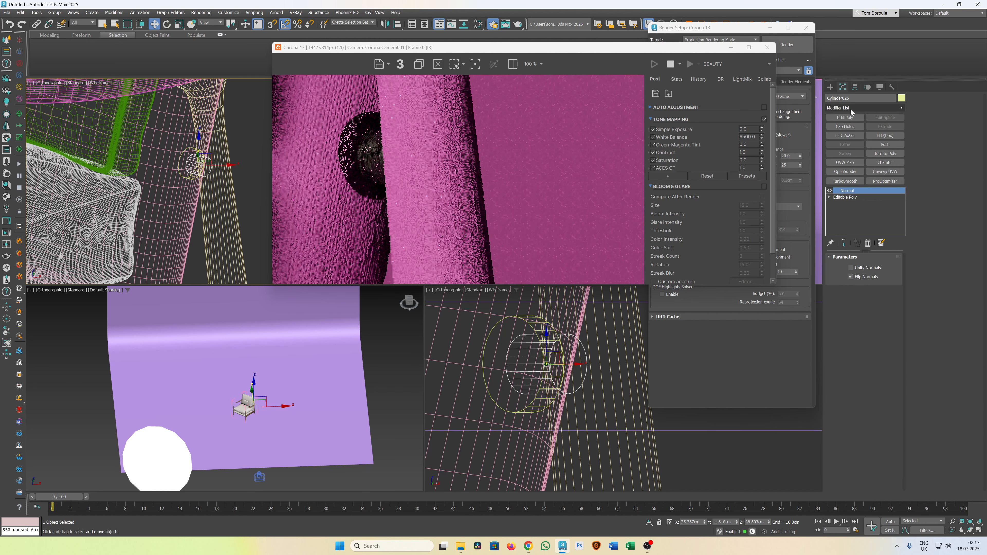
Add a Normal modifier to the outer cylinder of the back leg joint to flip its normals.
{"action": "left_click", "coordinate": [526, 324]}
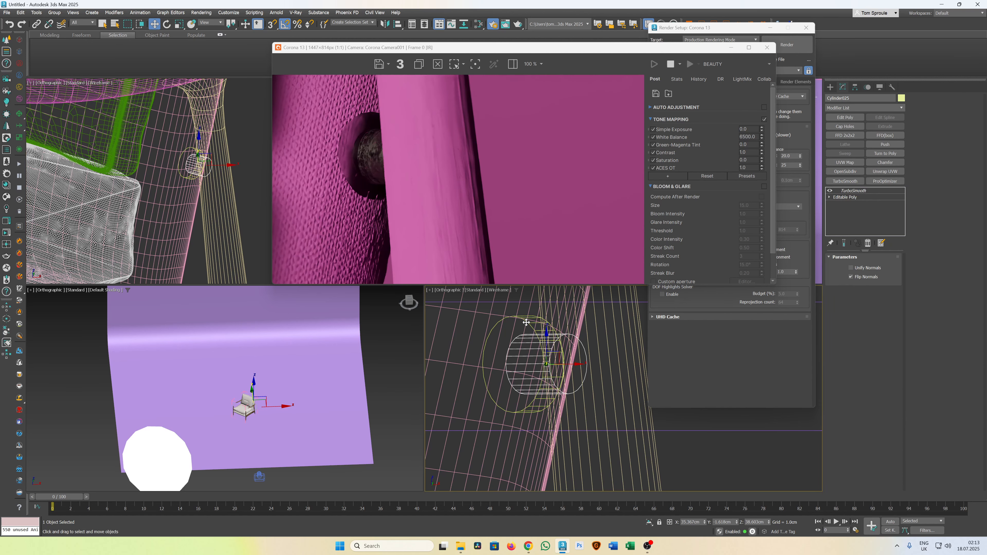
{"action": "left_click", "coordinate": [493, 330]}
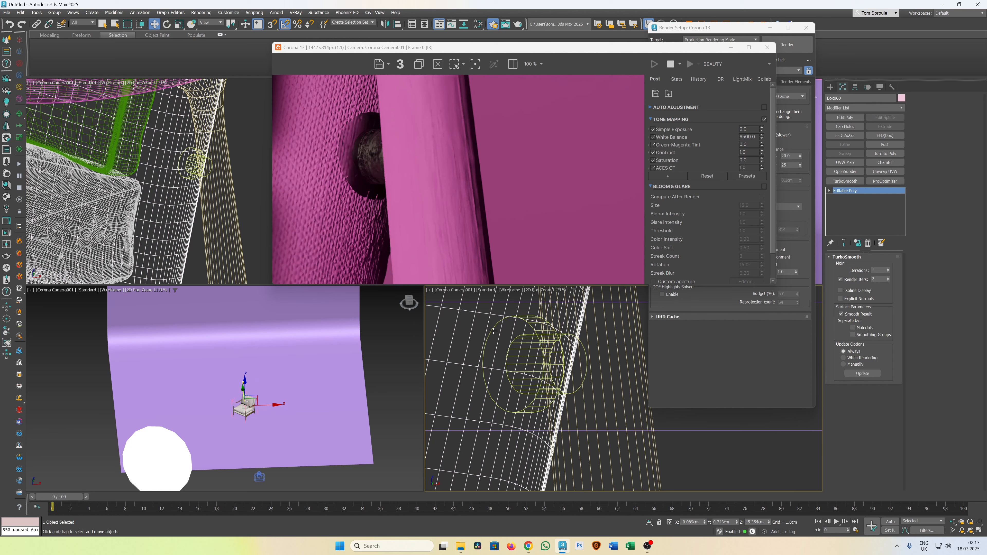
{"action": "left_click", "coordinate": [858, 107]}
{"action": "type", "text": "norm"}
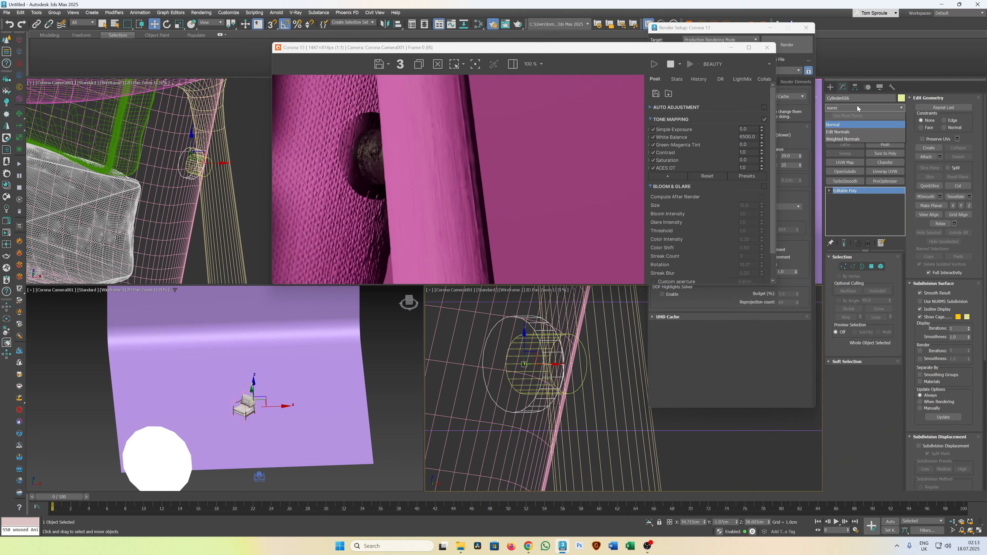
{"action": "key", "text": "Return"}
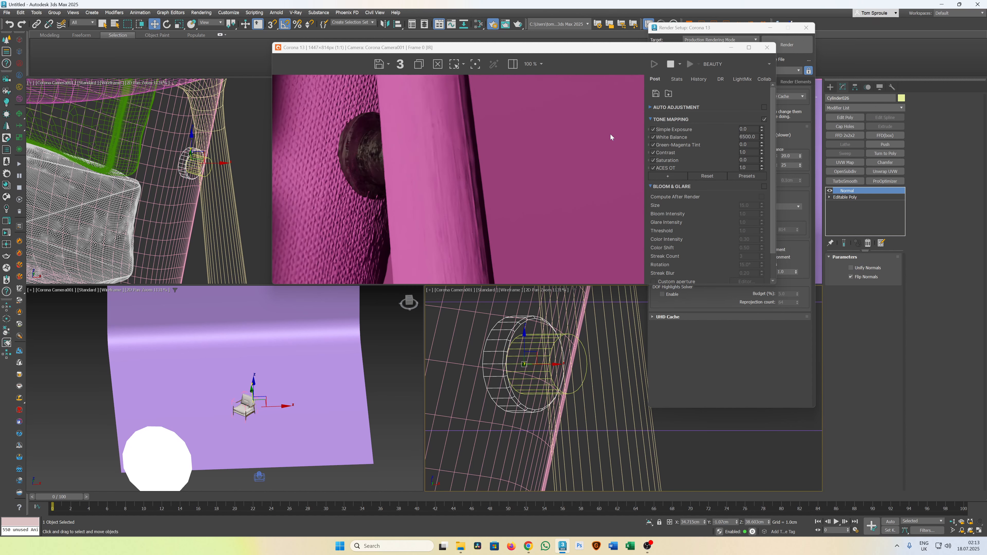
Open the Slate Material Editor and move its window out of the way of the render and viewports.
{"action": "left_click", "coordinate": [478, 24]}
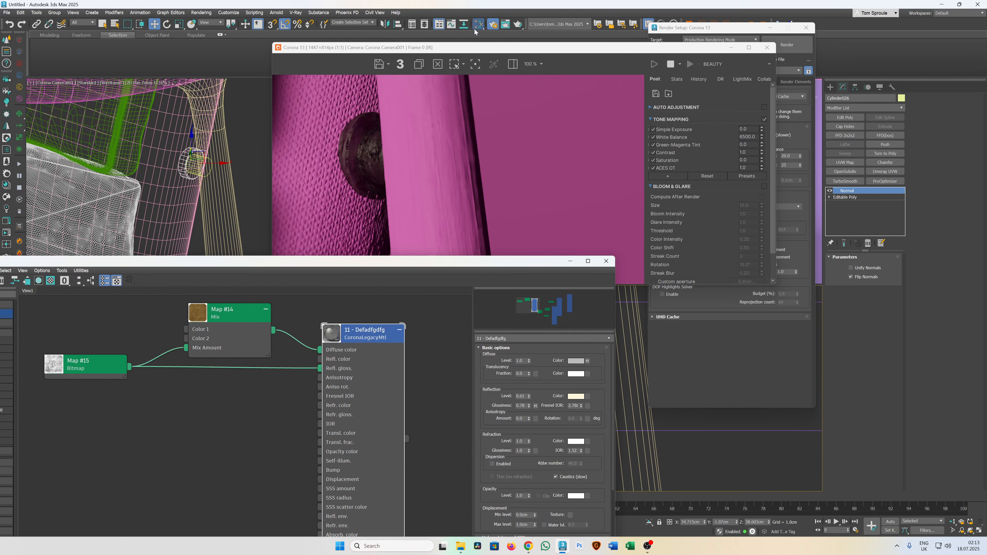
{"action": "left_click_drag", "start_coordinate": [379, 263], "coordinate": [539, 88]}
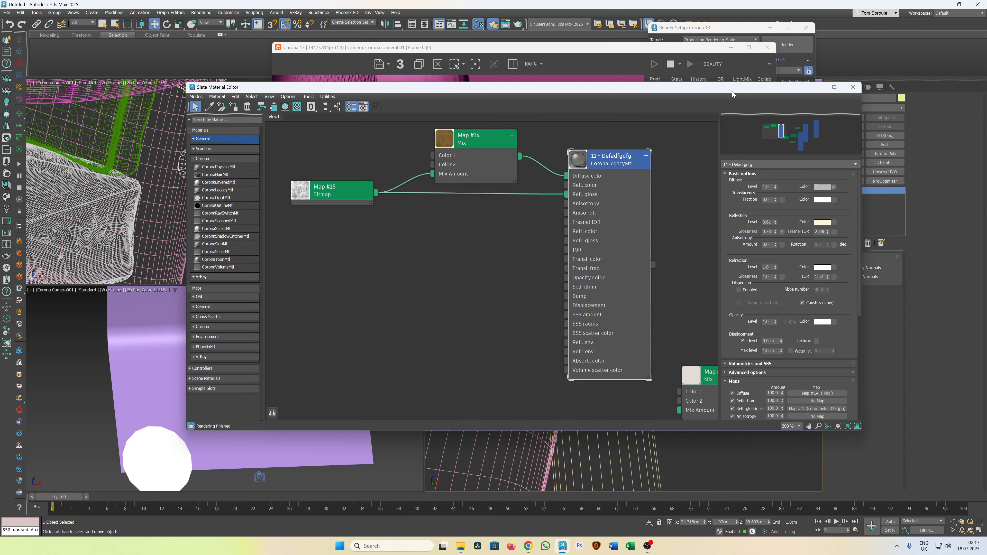
{"action": "left_click_drag", "start_coordinate": [733, 94], "coordinate": [986, 117]}
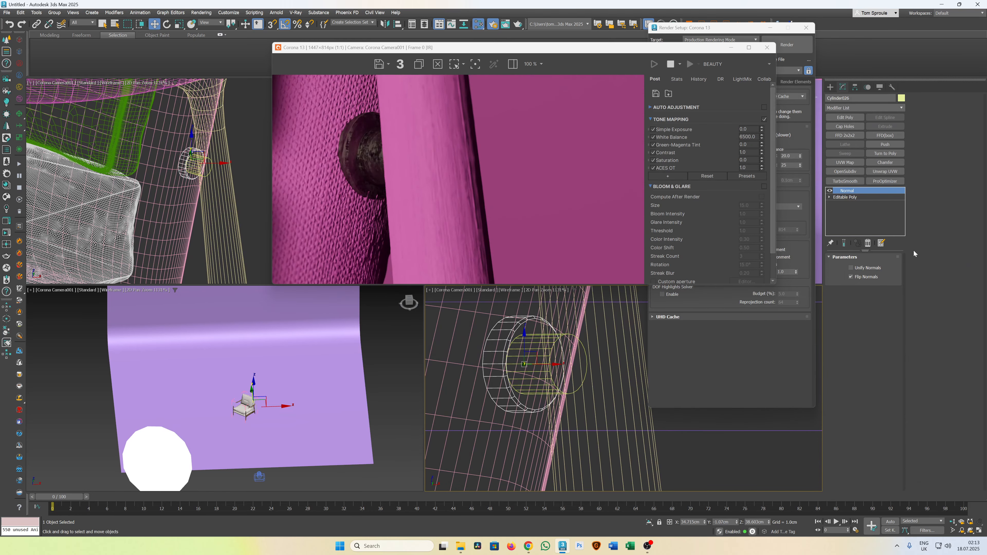
Examine the chair from farther out in the camera render and inspect the armrest and leg joints in the wireframe viewport.
{"action": "scroll", "coordinate": [589, 334], "scroll_direction": "down", "scroll_amount": 8}
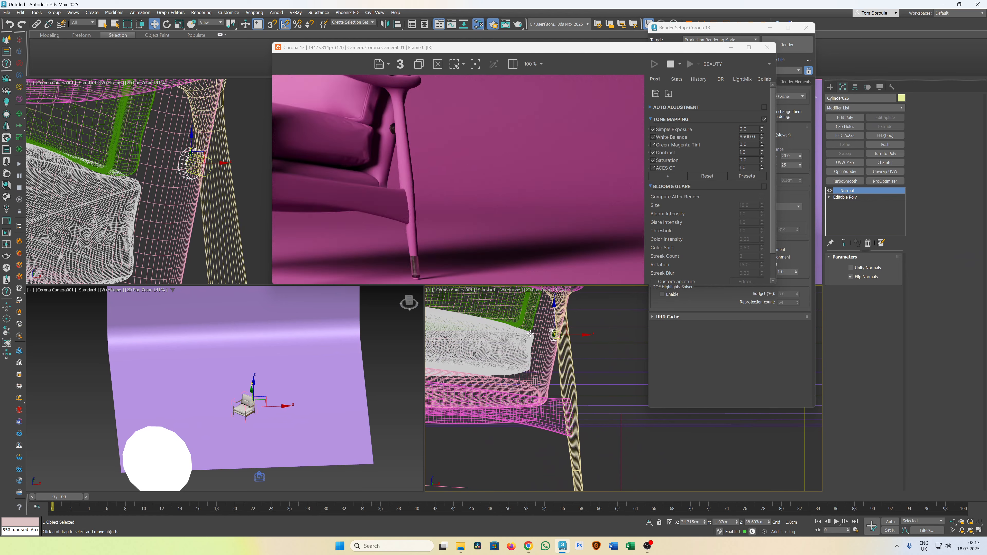
{"action": "middle_click_drag", "start_coordinate": [555, 334], "coordinate": [663, 384]}
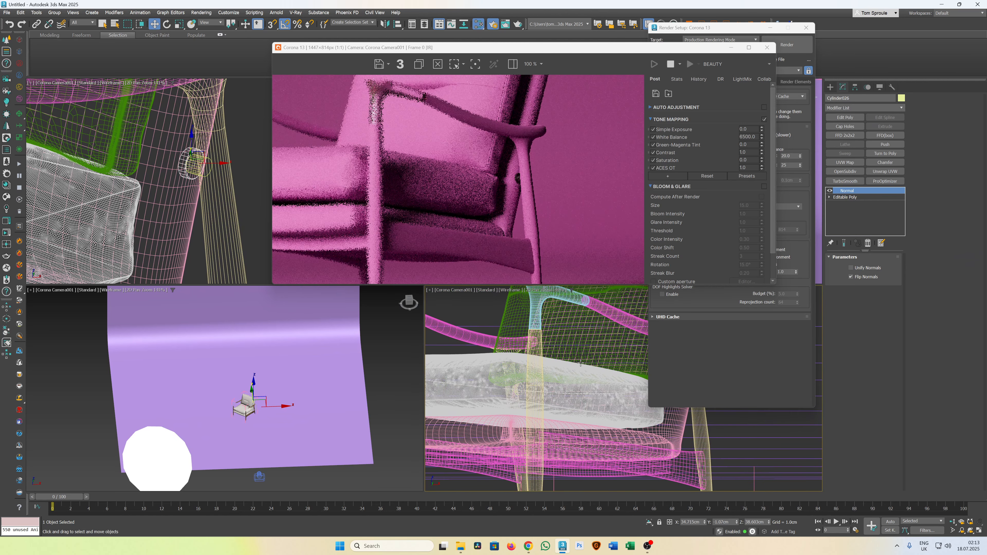
{"action": "scroll", "coordinate": [156, 175], "scroll_direction": "down", "scroll_amount": 4}
{"action": "middle_click_drag", "start_coordinate": [98, 159], "coordinate": [249, 191]}
{"action": "scroll", "coordinate": [218, 171], "scroll_direction": "up", "scroll_amount": 3}
{"action": "middle_click_drag", "start_coordinate": [229, 253], "coordinate": [146, 156]}
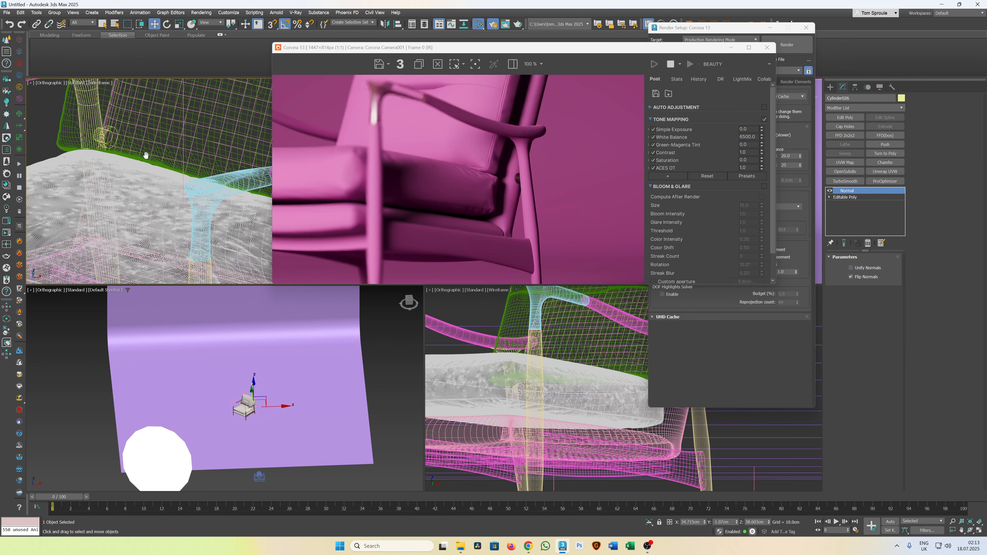
{"action": "scroll", "coordinate": [192, 178], "scroll_direction": "down", "scroll_amount": 3}
{"action": "middle_click_drag", "start_coordinate": [192, 179], "coordinate": [129, 143]}
{"action": "middle_click_drag", "start_coordinate": [268, 212], "coordinate": [233, 190]}
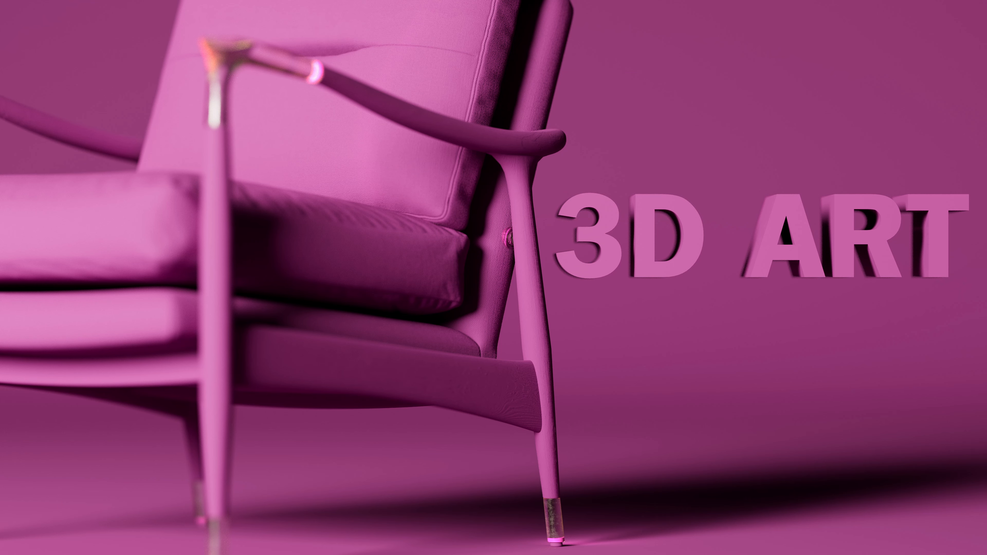